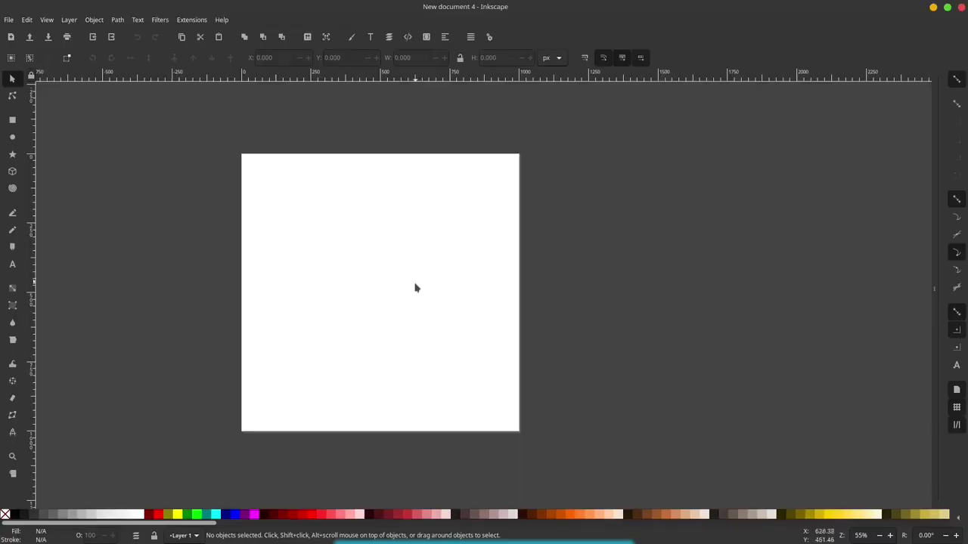
- Select the white square on the blank 1000 × 1000 px page, then open the File menu
left_click(449, 297)
left_click(581, 264)
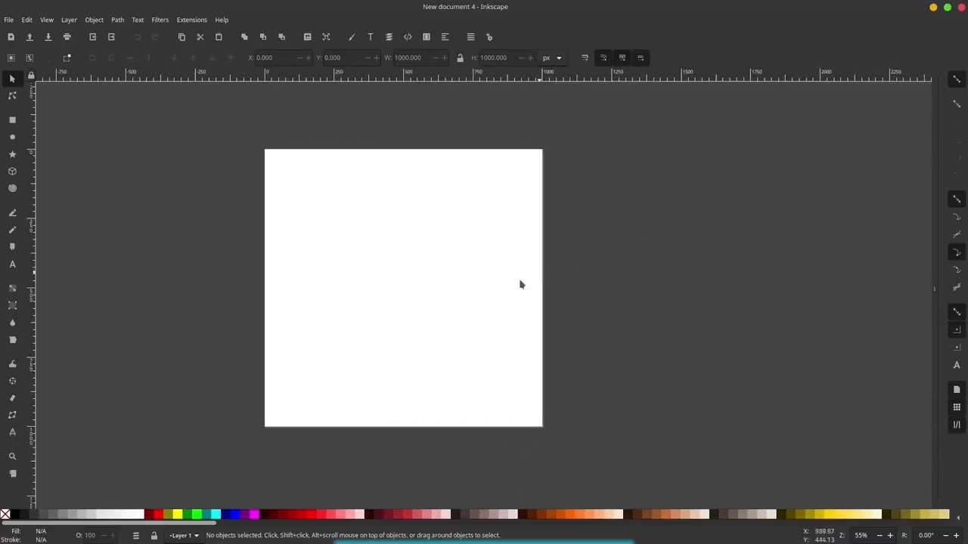
left_click_drag(400, 307, 210, 200)
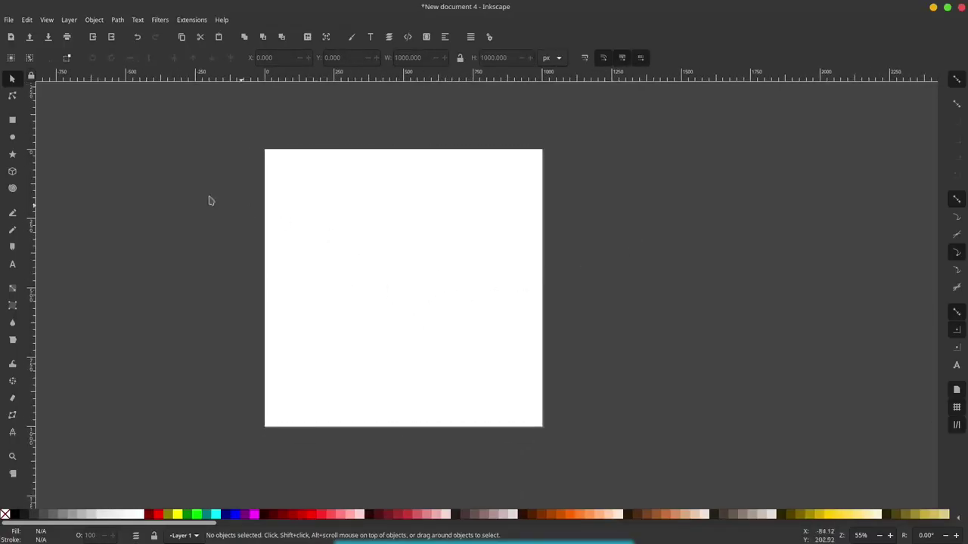
left_click(9, 20)
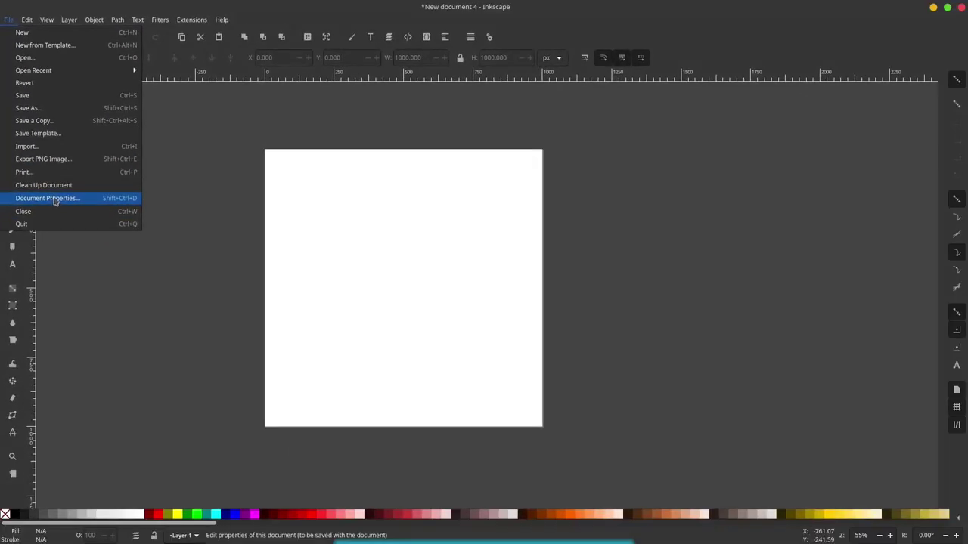
- Set the page size to Video HD 1080p (1920 × 1080 px) in Document Properties
left_click(87, 300)
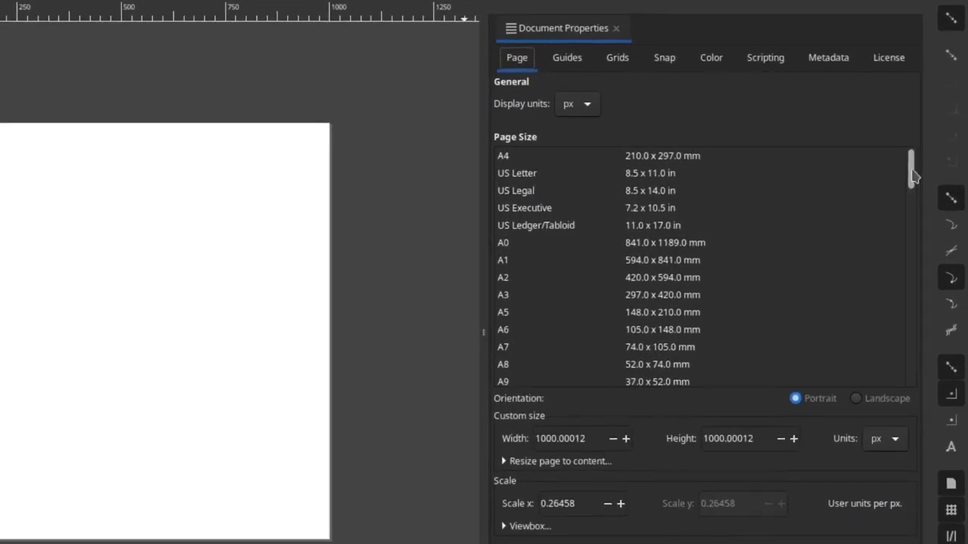
left_click_drag(929, 180, 930, 276)
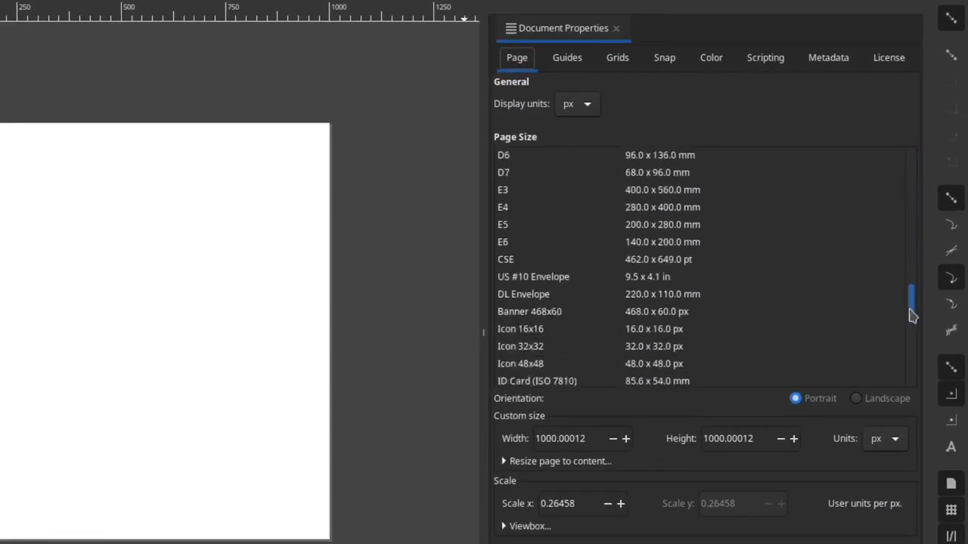
left_click_drag(911, 315, 916, 372)
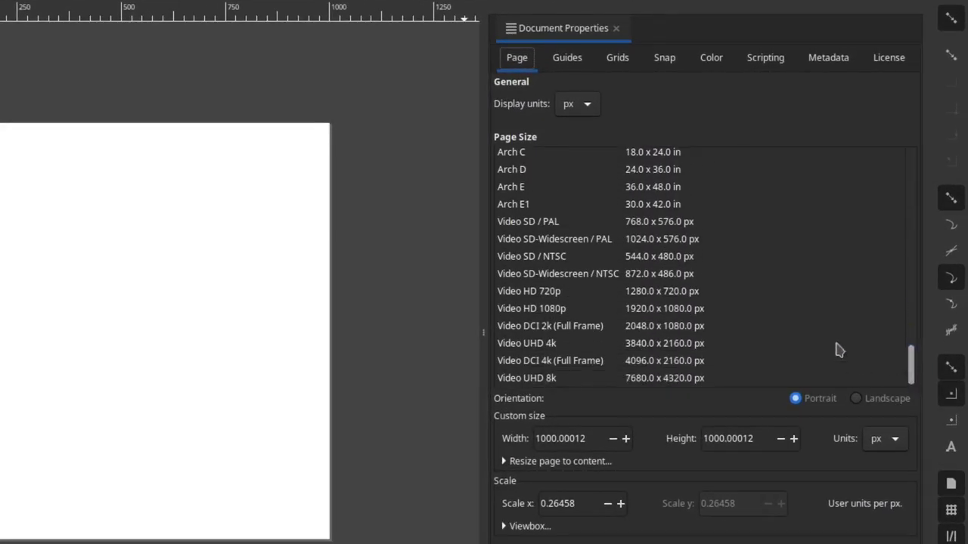
left_click(543, 311)
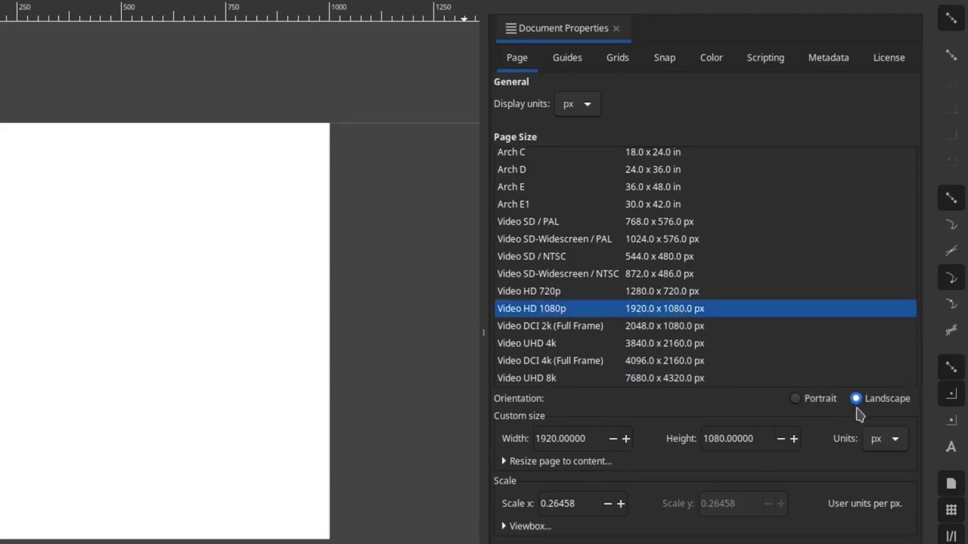
left_click(617, 29)
- Stretch the white rectangle to the full 1920 px page width and down to the page bottom
scroll(564, 250, "down", 1)
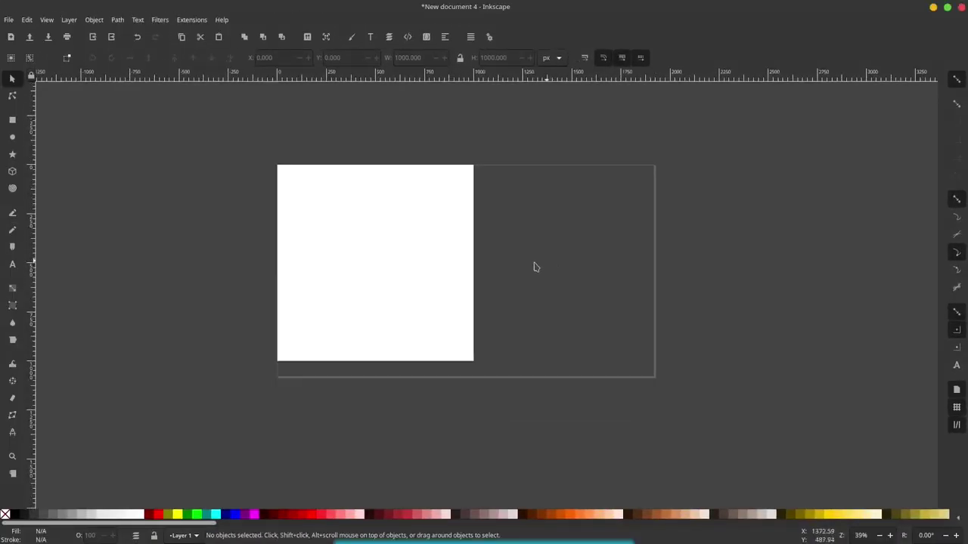
left_click(342, 272)
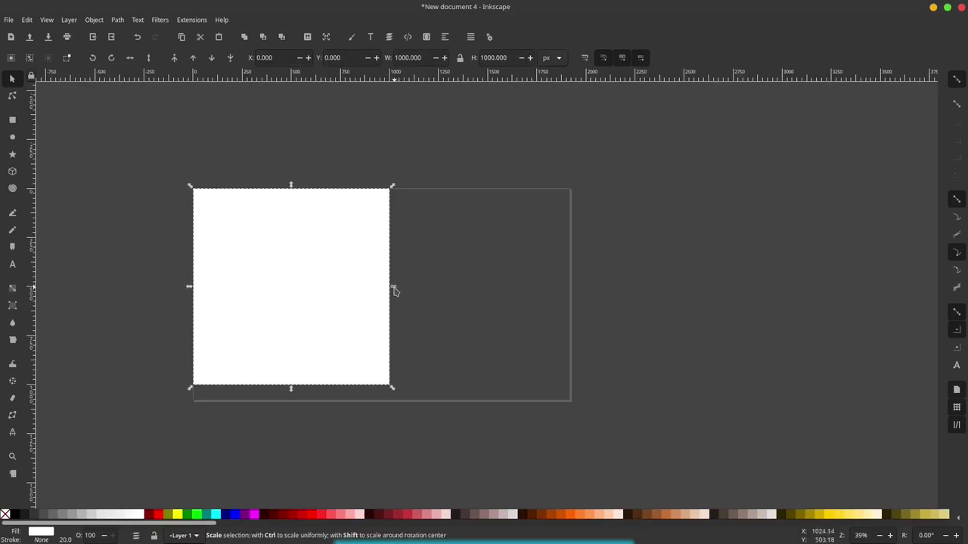
mouse_move(393, 289)
left_mouse_down()
mouse_move(568, 295)
mouse_move(561, 307)
mouse_move(571, 297)
left_mouse_up()
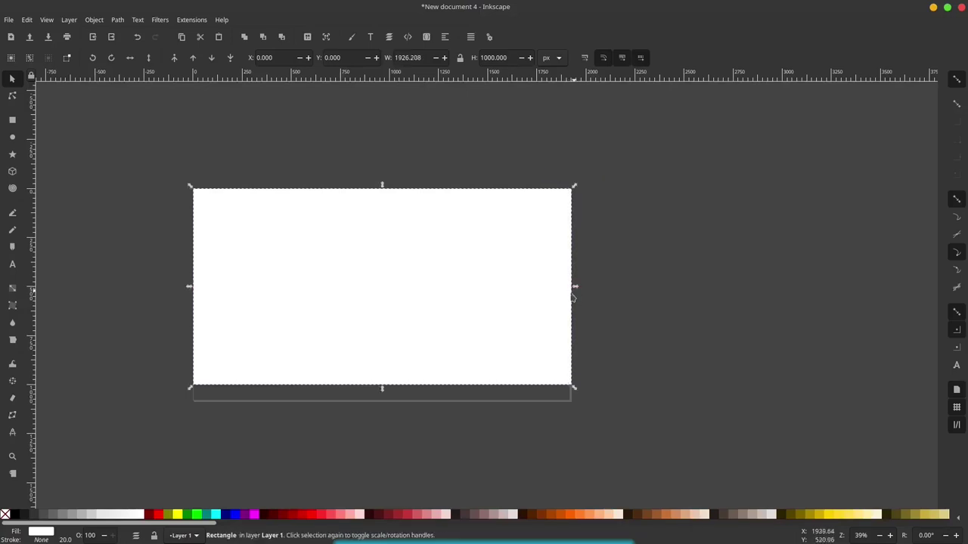
left_click_drag(384, 389, 383, 402)
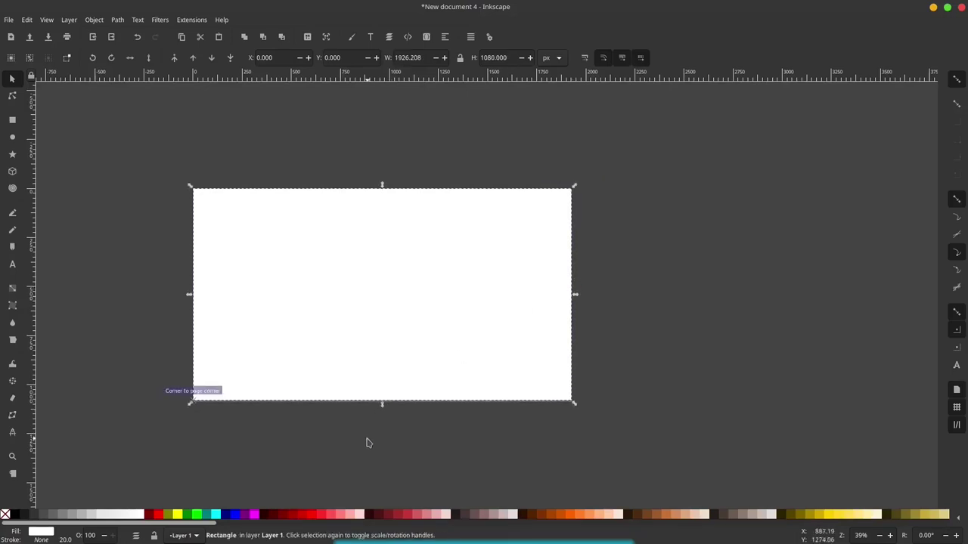
- Raise the rectangle's bottom edge to about 907 px tall, then reselect it
scroll(374, 321, "up", 1)
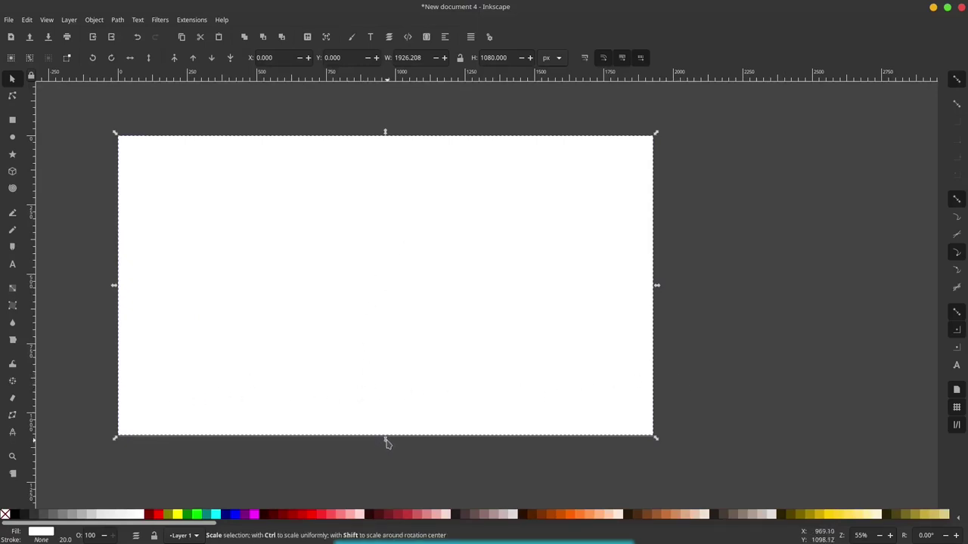
left_click_drag(385, 440, 393, 405)
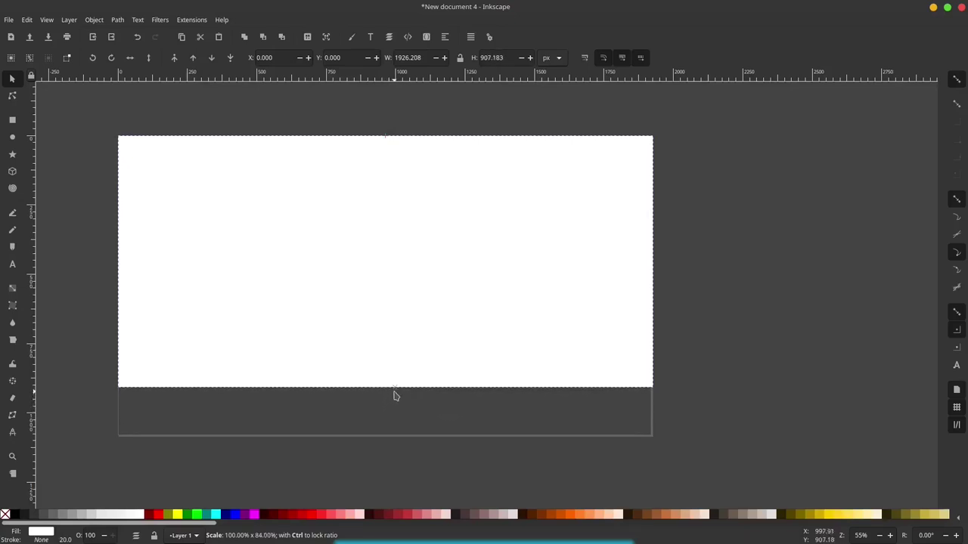
left_click_drag(393, 406, 394, 397)
left_click(665, 291)
scroll(477, 324, "up", 1)
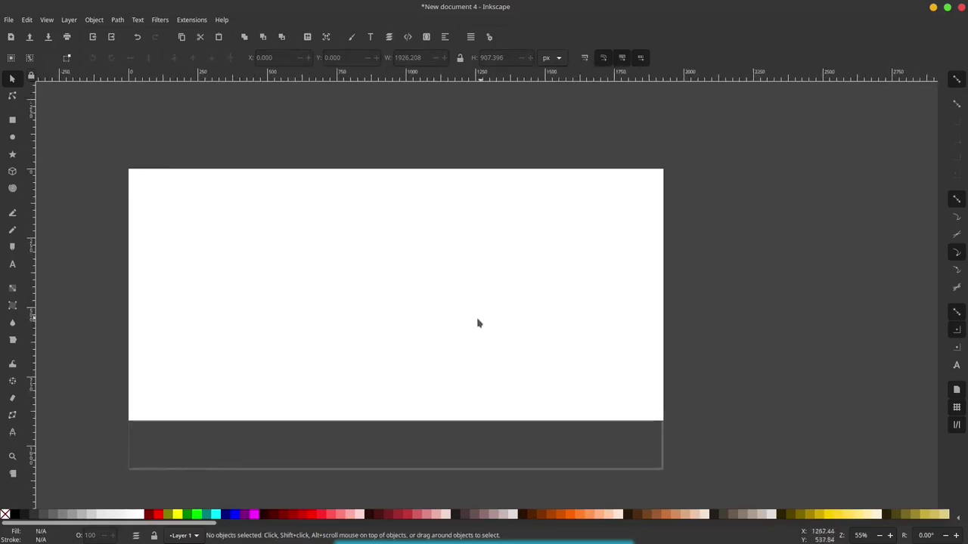
scroll(477, 324, "down", 1, "ctrl")
scroll(439, 284, "down", 1)
left_click(441, 283)
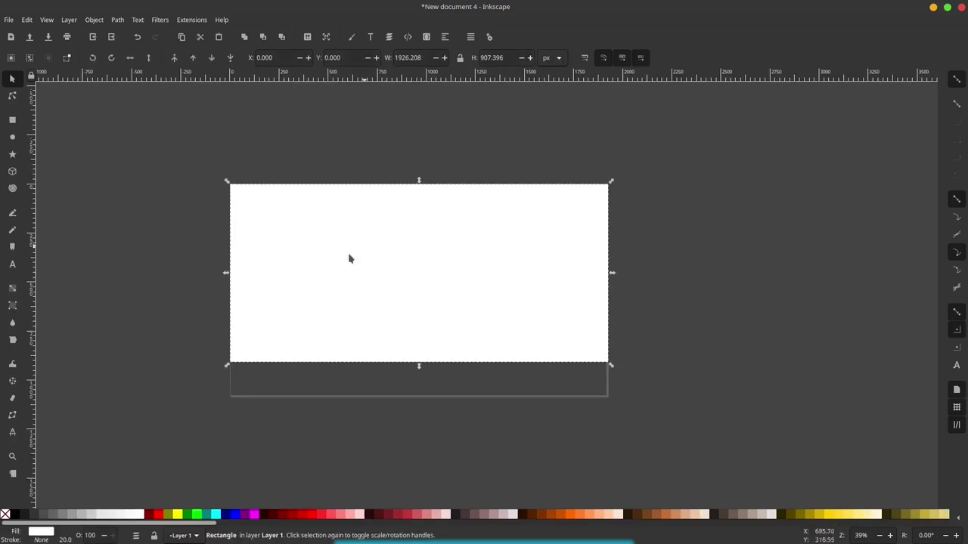
- Fill the rectangle with dark grey-navy 1f252bff in Fill and Stroke, then deselect it
left_click(42, 532)
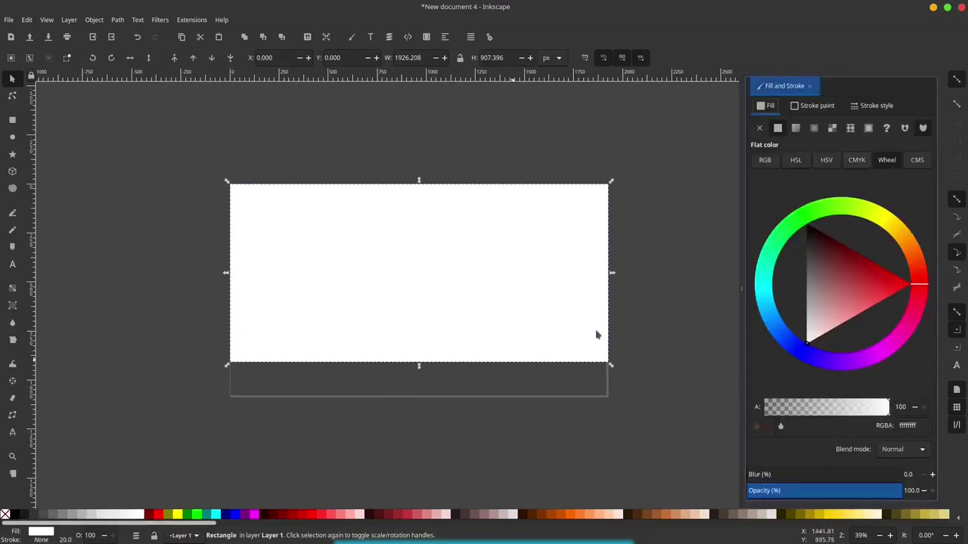
left_click(777, 333)
left_click_drag(868, 297, 875, 320)
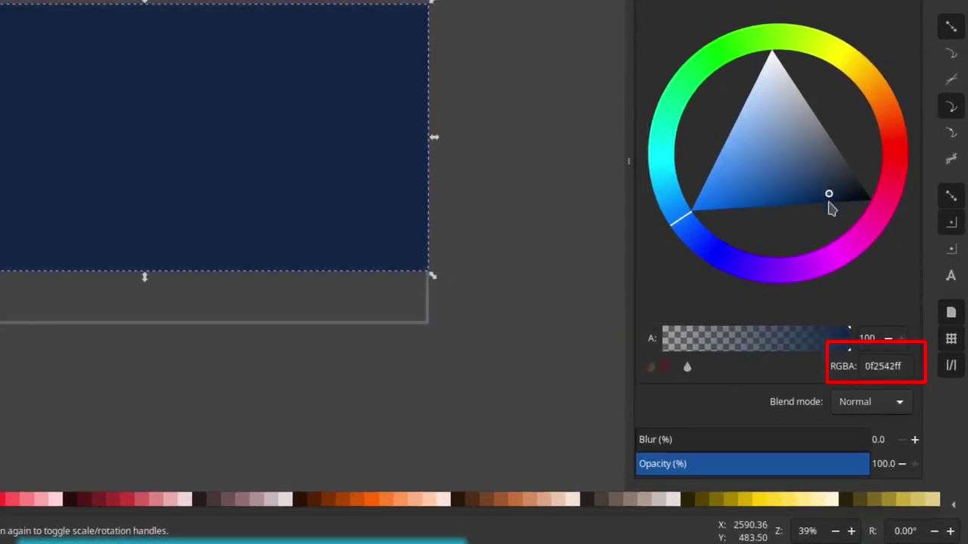
mouse_move(829, 195)
left_mouse_down()
mouse_move(842, 196)
mouse_move(846, 179)
mouse_move(850, 189)
left_mouse_up()
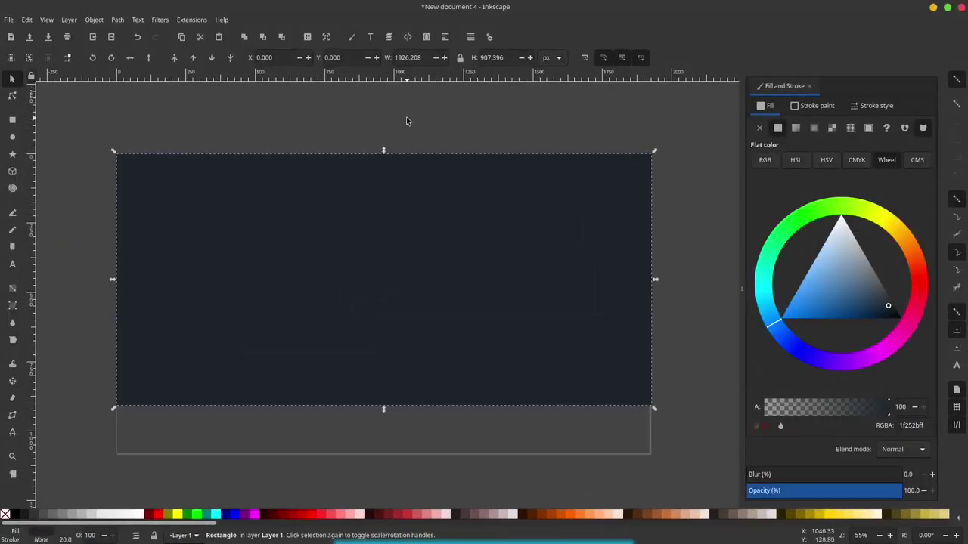
left_click(406, 121)
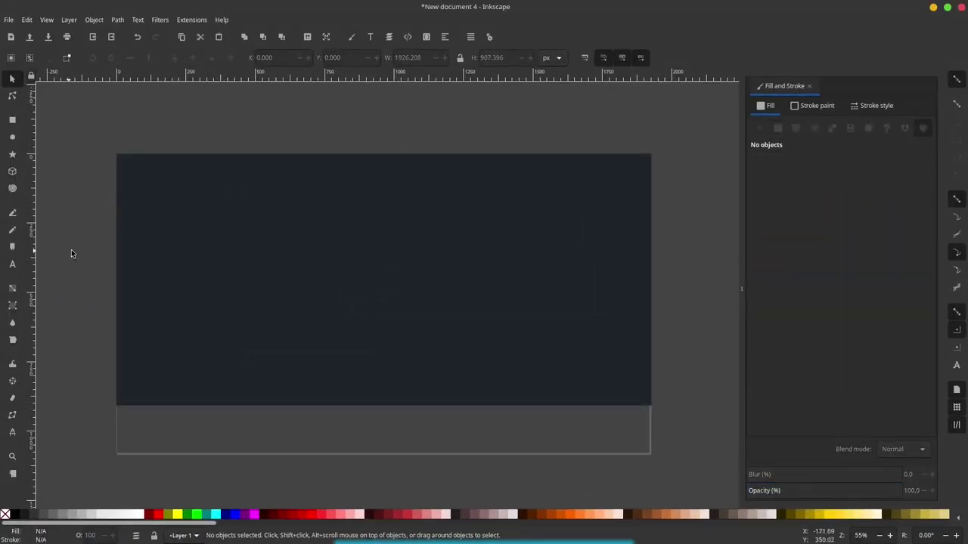
left_click(12, 266)
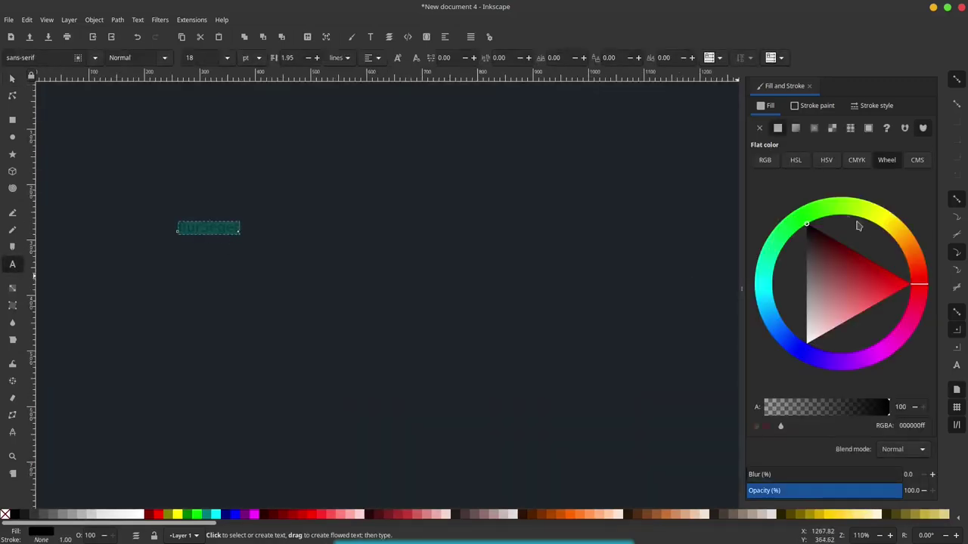
- Style the BurSeger. text green 7ccb40ff in Poppins Bold
left_click(836, 210)
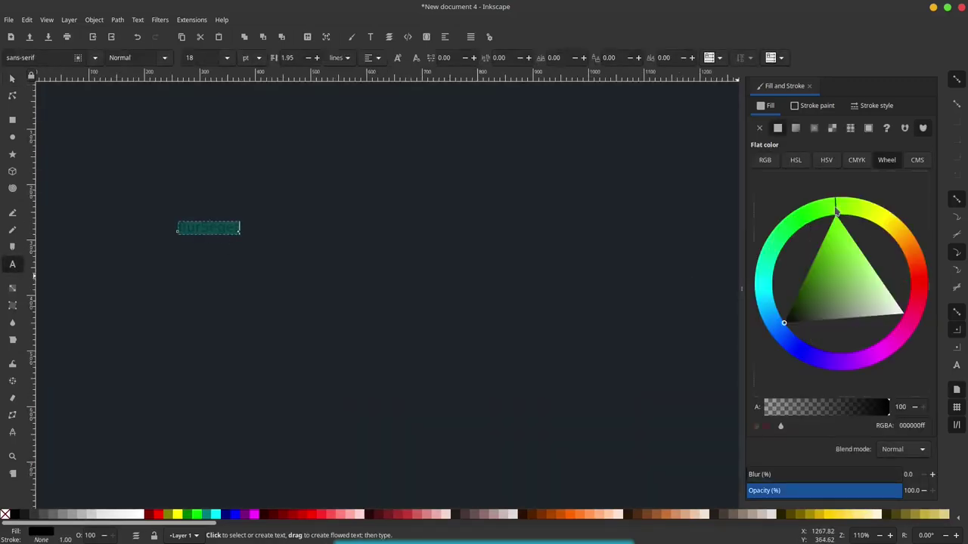
left_click(843, 264)
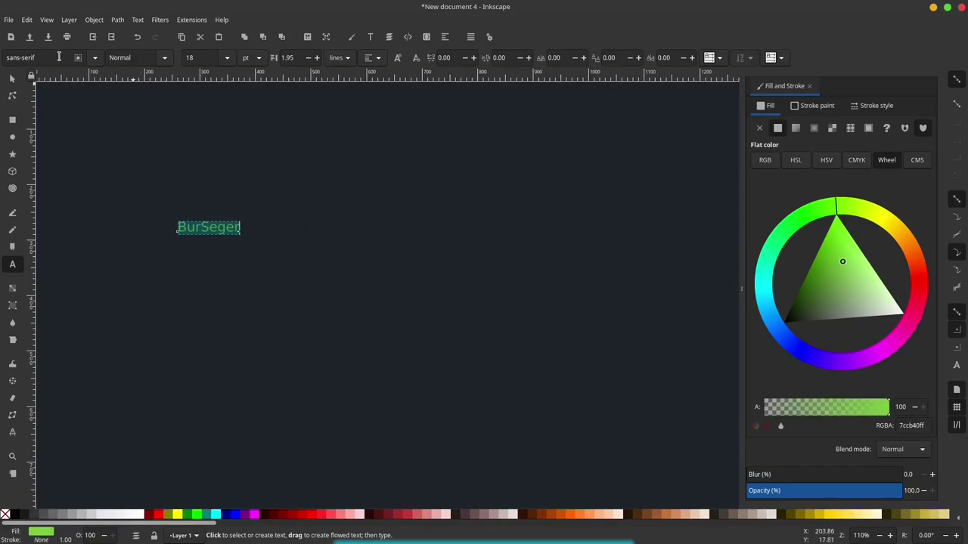
type("pop")
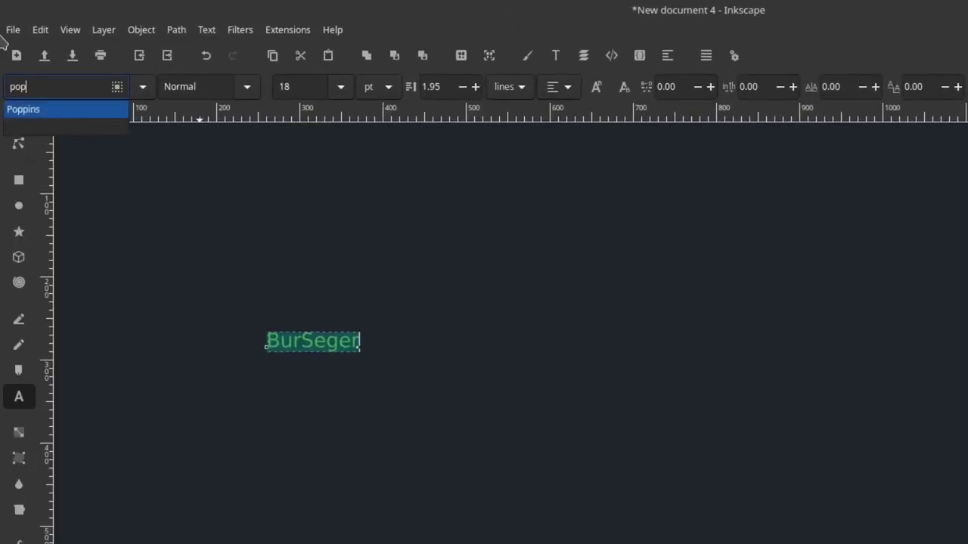
left_click(49, 111)
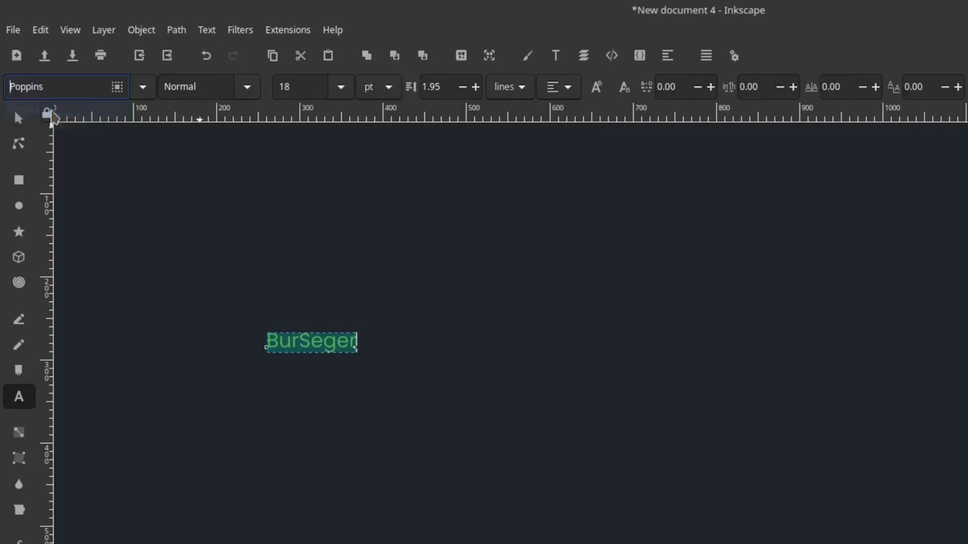
left_click(248, 89)
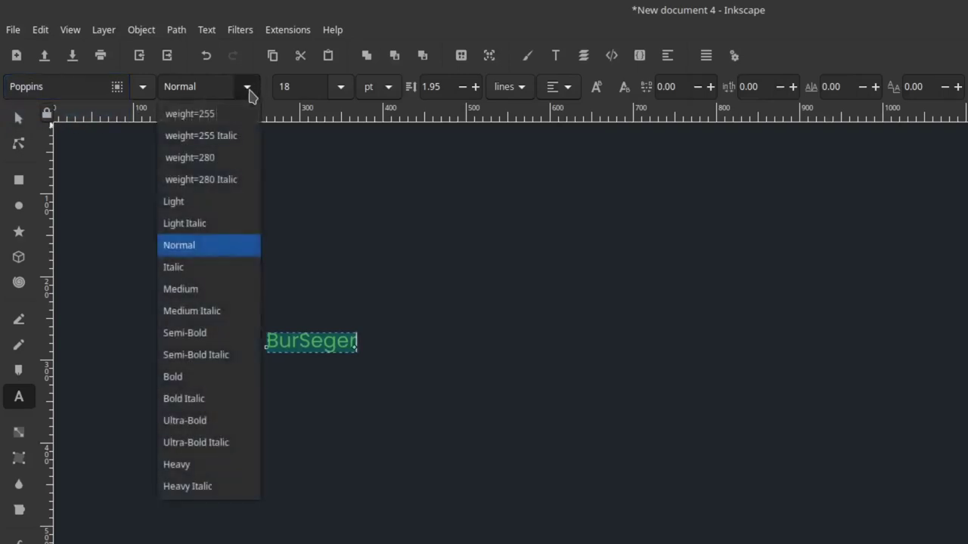
left_click(196, 381)
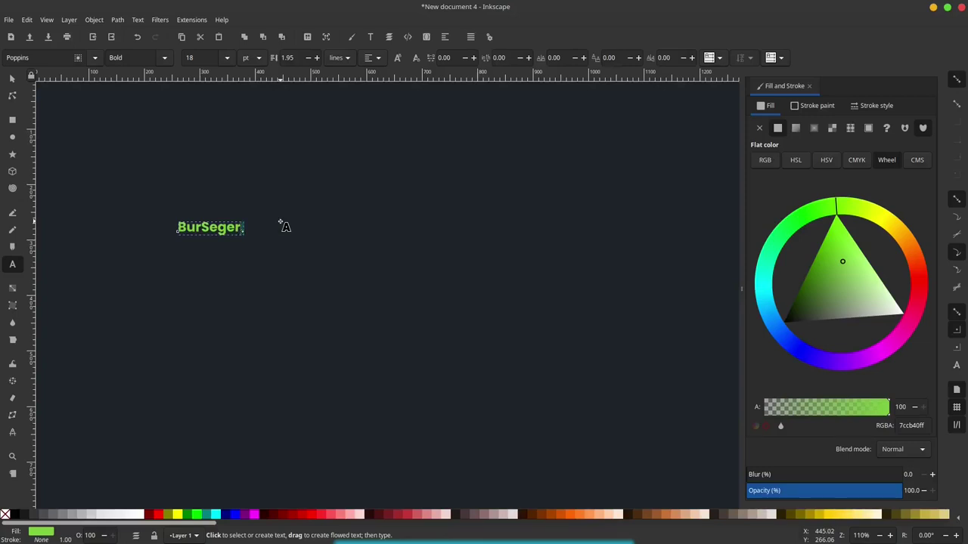
left_click(141, 515)
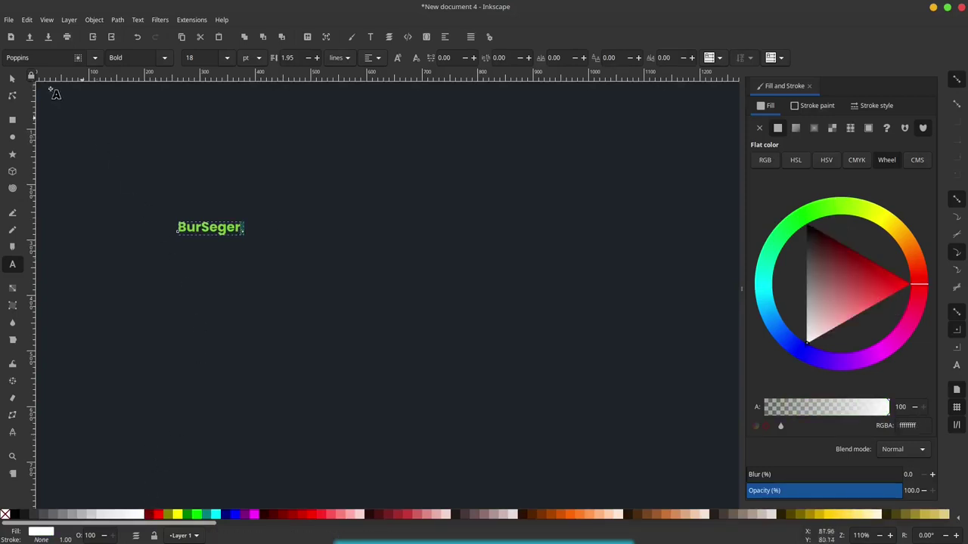
- Move the BurSeger. text to the upper-left of the banner and deselect it
left_click(13, 81)
scroll(253, 257, "down", 1)
scroll(253, 257, "down", 1)
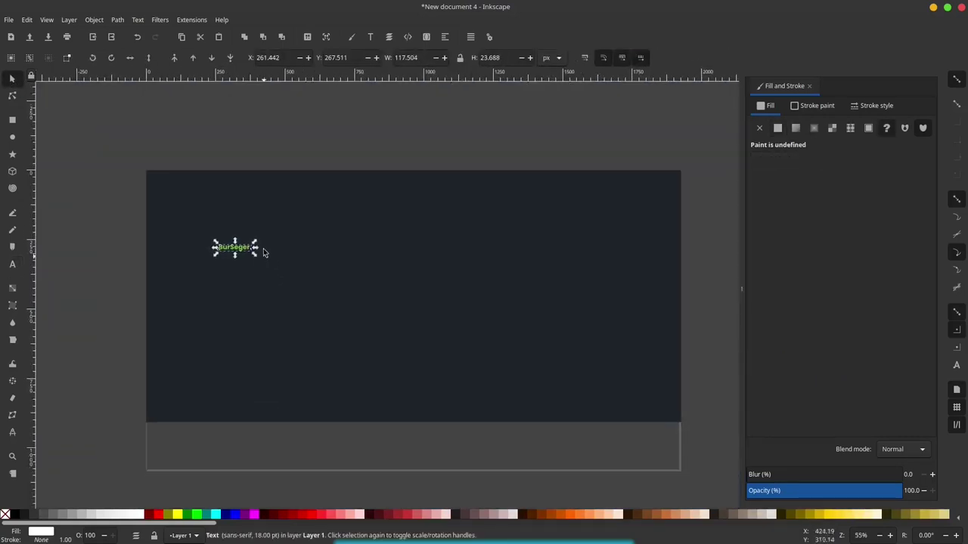
left_click(267, 204)
scroll(267, 267, "up", 1, "ctrl")
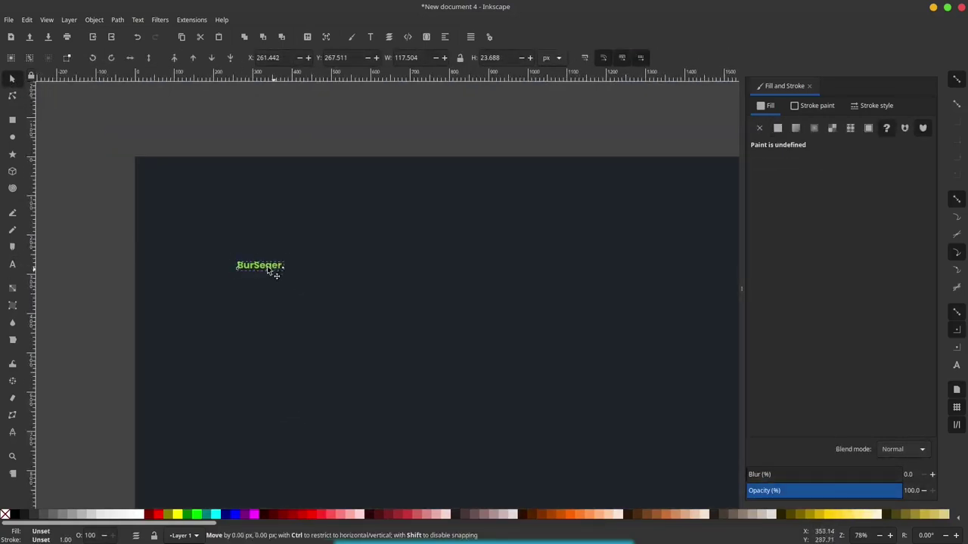
left_click_drag(266, 266, 232, 220)
scroll(270, 192, "right", 2)
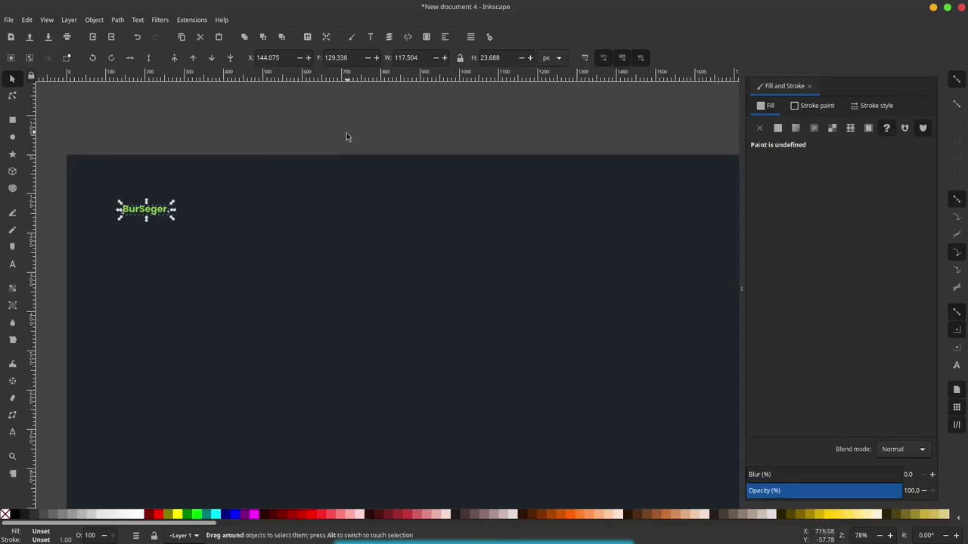
left_click(313, 242)
scroll(312, 242, "down", 1, "ctrl")
- Duplicate the background rectangle and scale the copy to about 85% around its centre
left_click(542, 220)
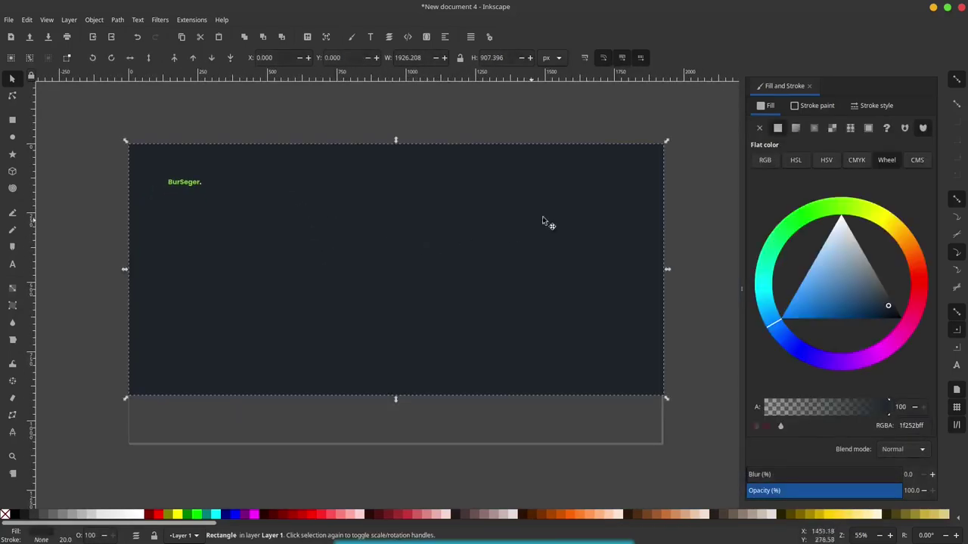
right_click(539, 241)
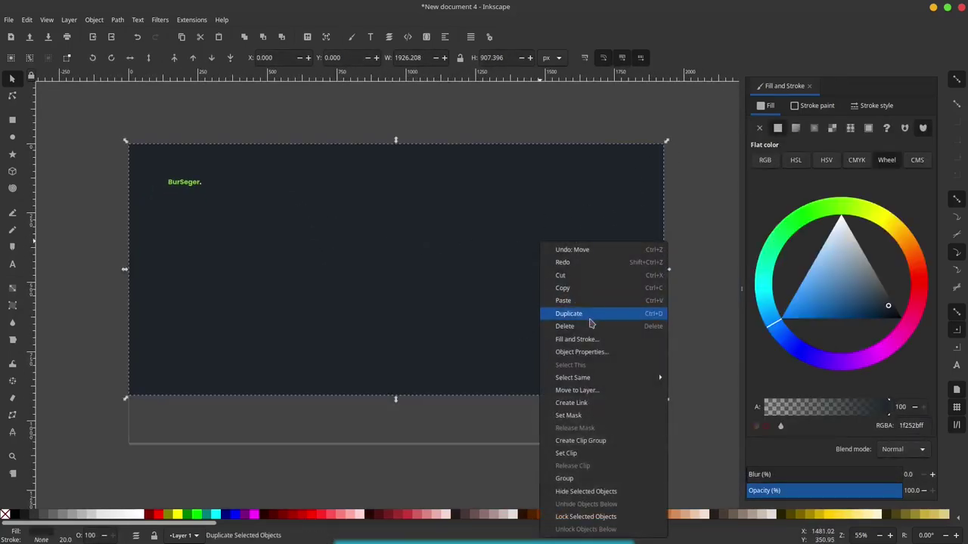
left_click(597, 314)
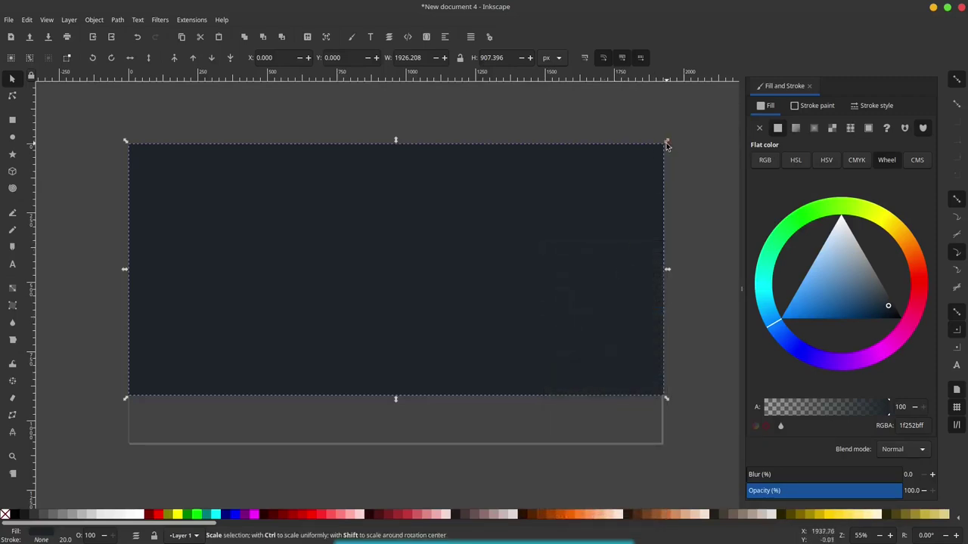
left_click_drag(665, 145, 624, 161)
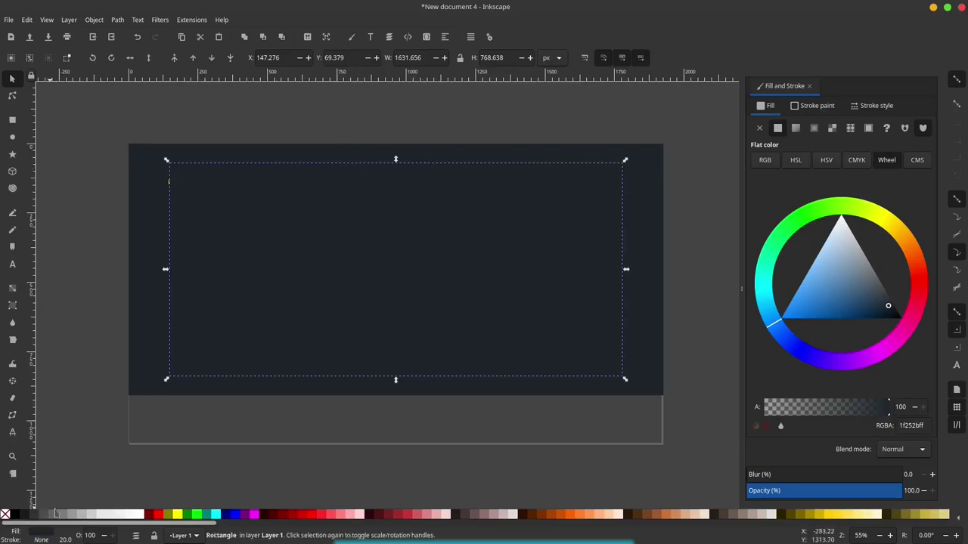
- Give the copy a white stroke and no fill, then convert it to guides
left_click(140, 515, "shift")
left_click(5, 514)
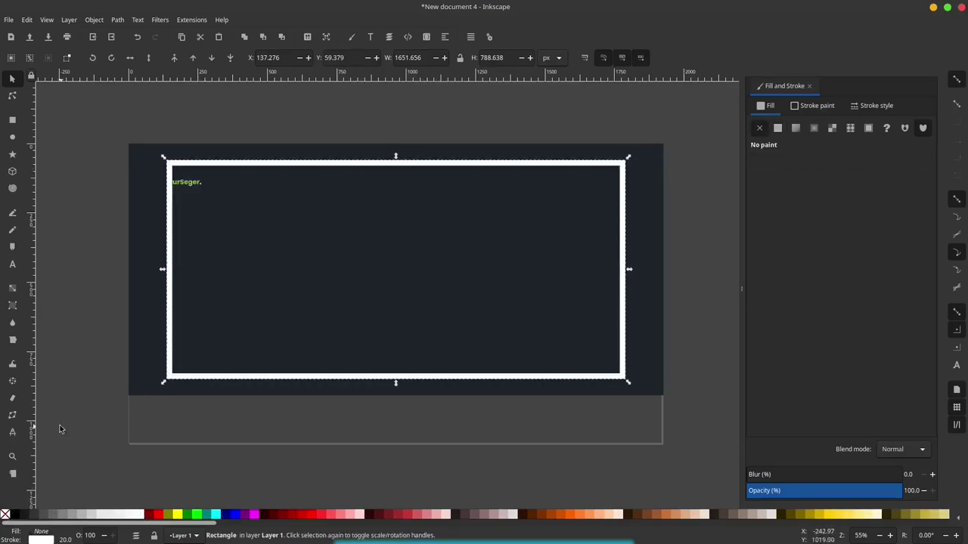
left_click(60, 429)
left_click(306, 167)
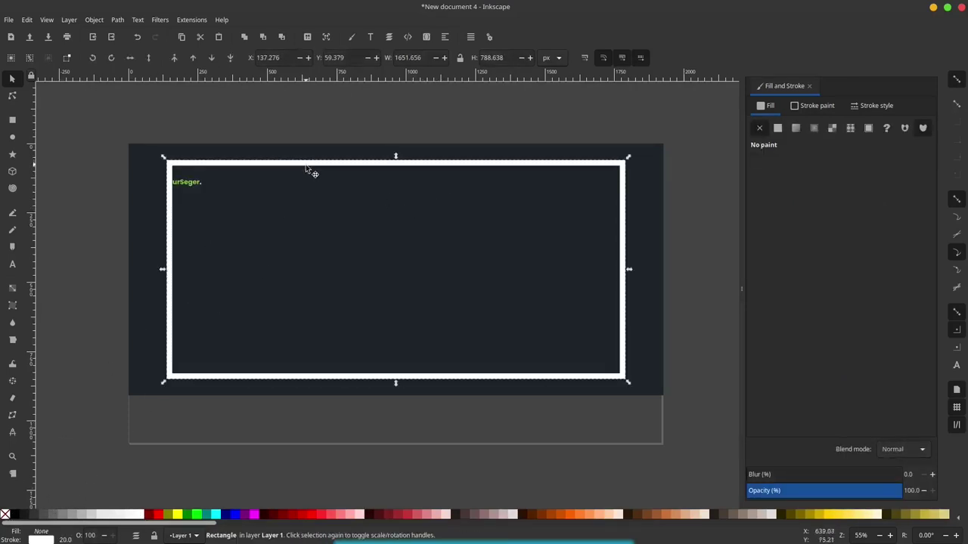
left_click(95, 21)
left_click(157, 198)
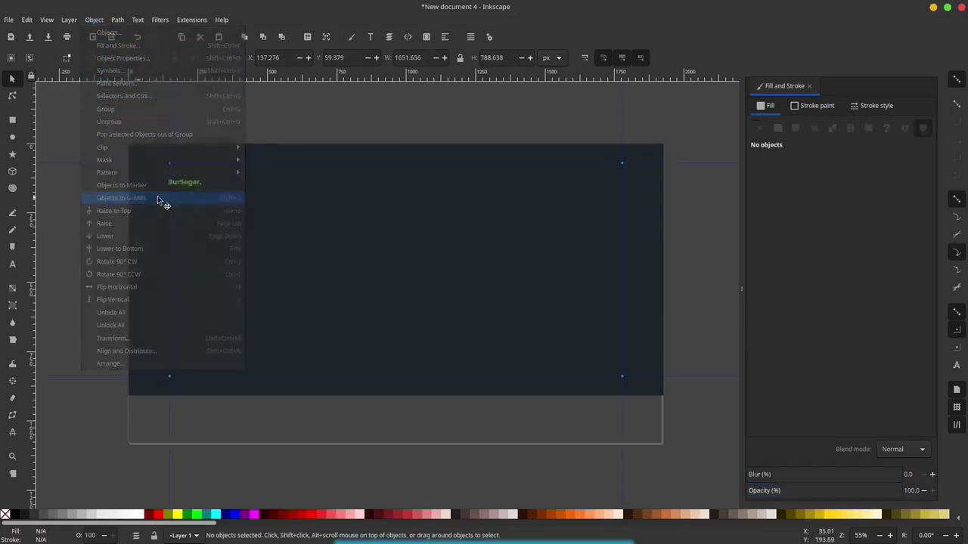
- Snap the BurSeger. logo onto the top-left guide intersection
scroll(221, 228, "up", 2)
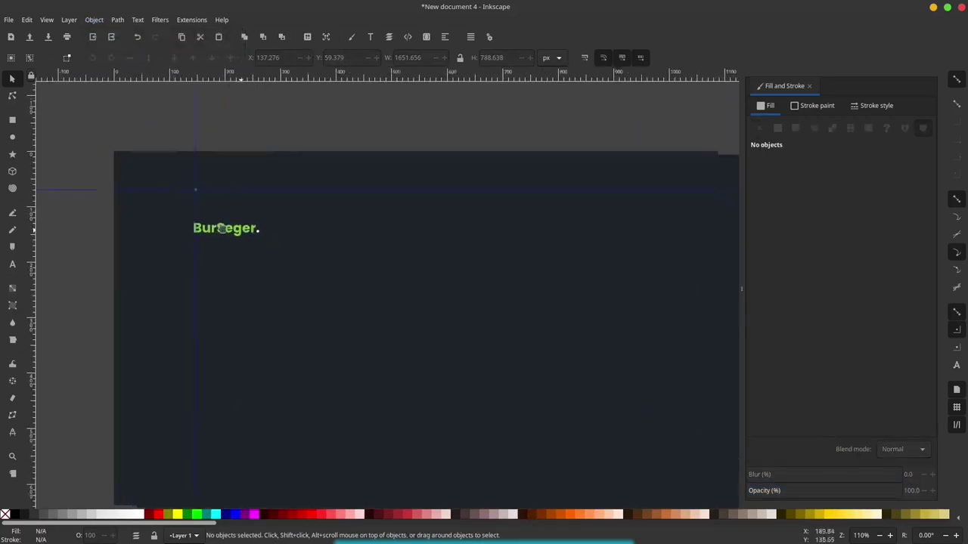
left_click(213, 228)
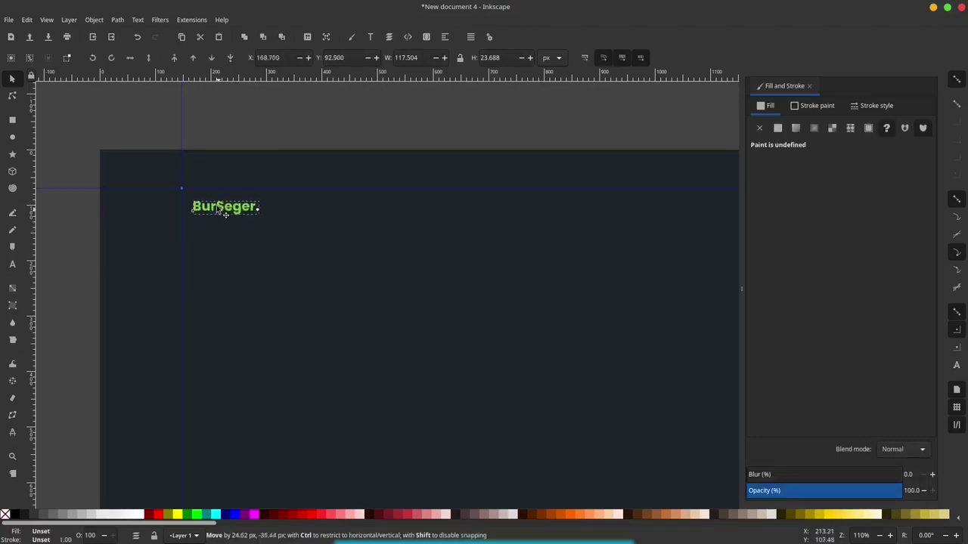
left_click_drag(213, 228, 214, 198)
scroll(214, 198, "up", 1)
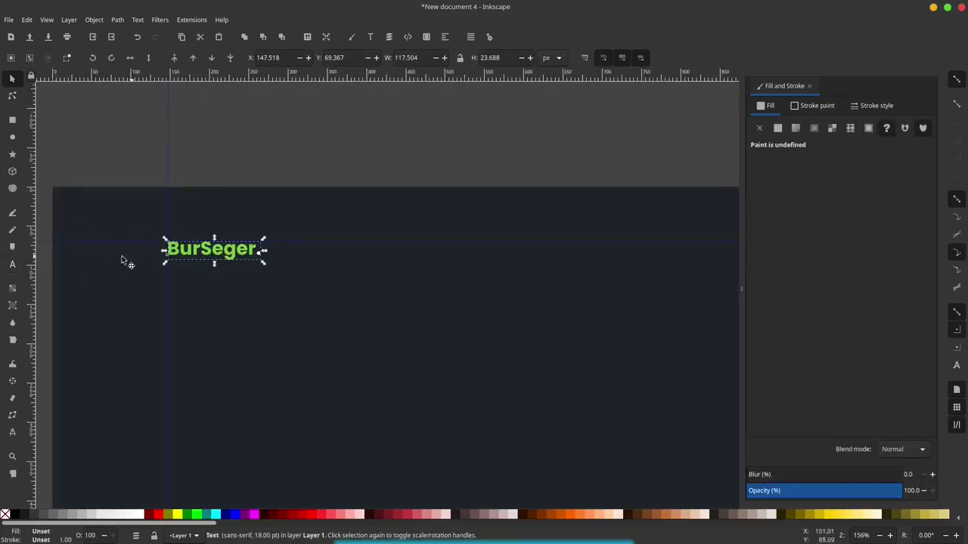
- Set the BurSeger. text to 25 pt font size
left_click(12, 265)
left_click(218, 249)
key("ctrl+a")
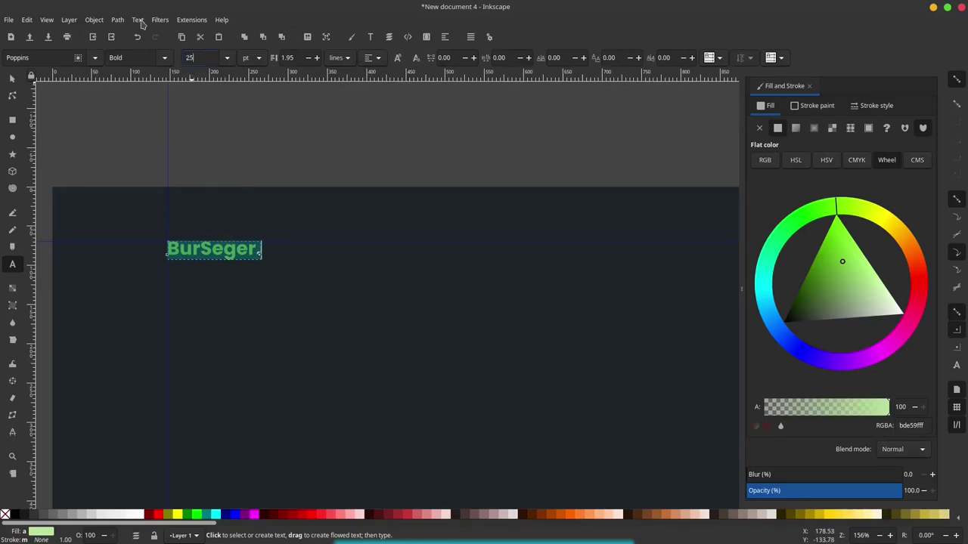
key("Return")
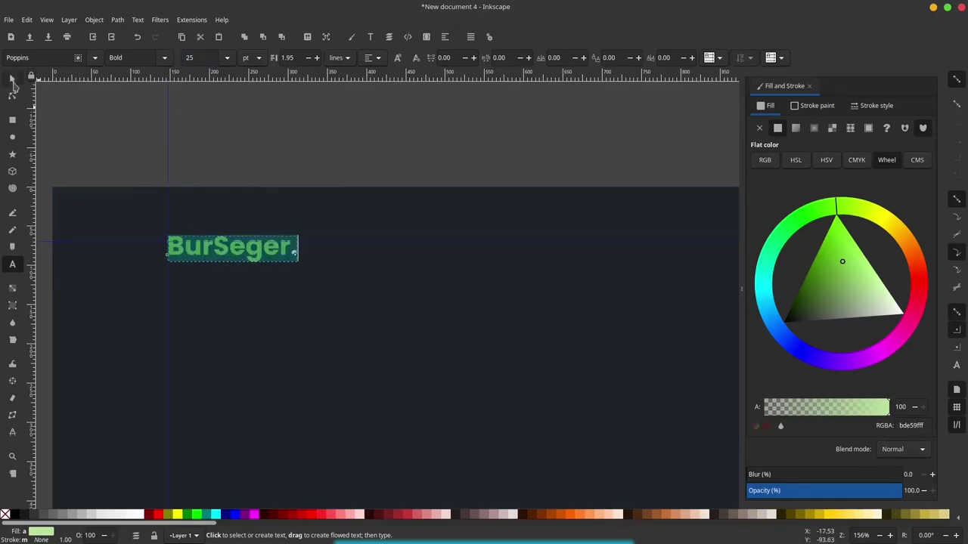
left_click(12, 78)
left_click(110, 140)
- Duplicate the BurSeger. logo and move the copy to the right
scroll(174, 200, "down", 2)
left_click(202, 227)
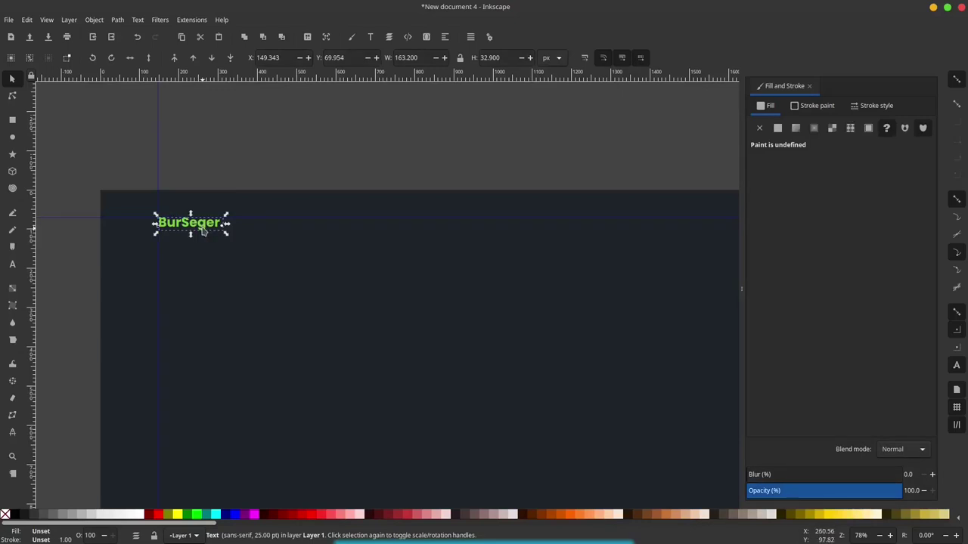
right_click(203, 231)
left_click(265, 160)
right_click(209, 226)
left_click(258, 296)
left_click_drag(203, 230, 517, 218)
scroll(330, 219, "right", 5)
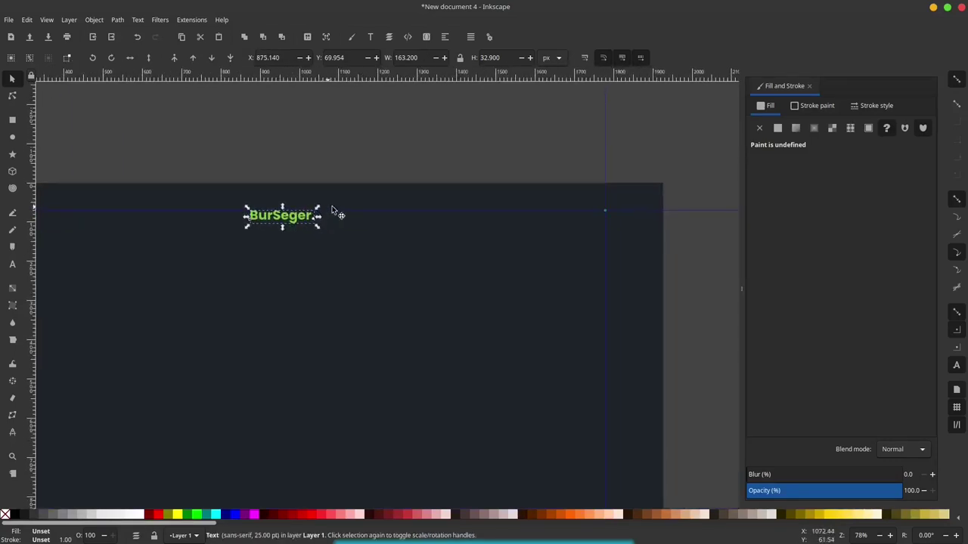
double_click(314, 219)
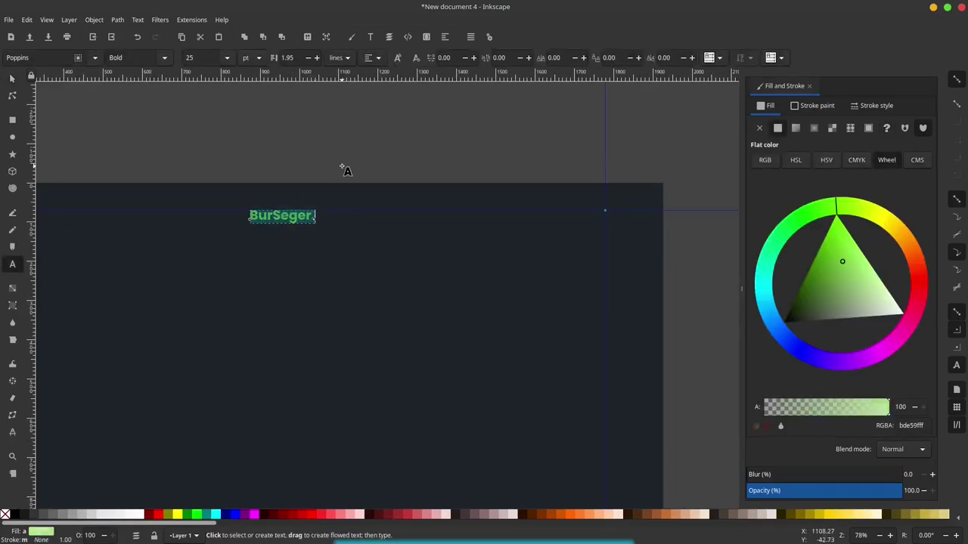
- Retype the copy as KONTAK and set it in Poppins Semi-Bold at 15 pt
type("KONTAK")
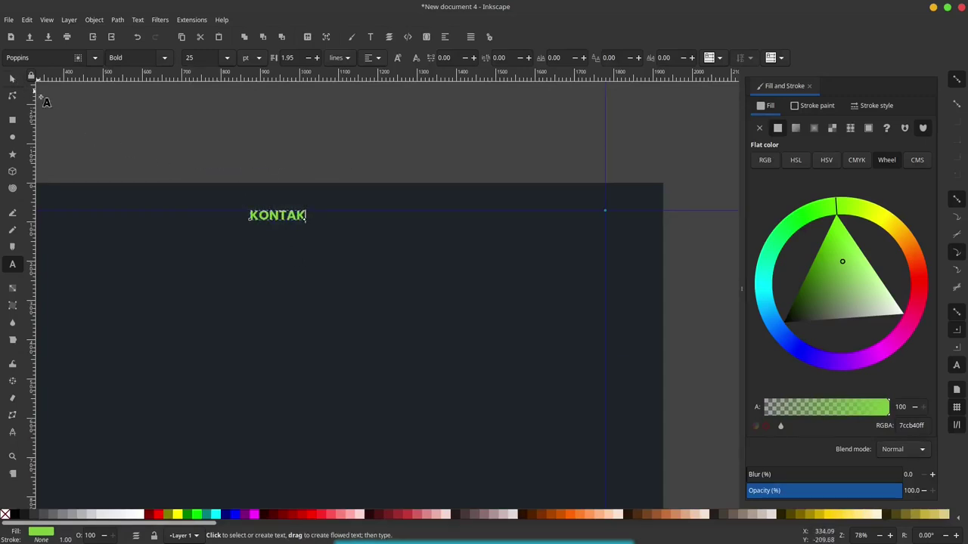
double_click(265, 214)
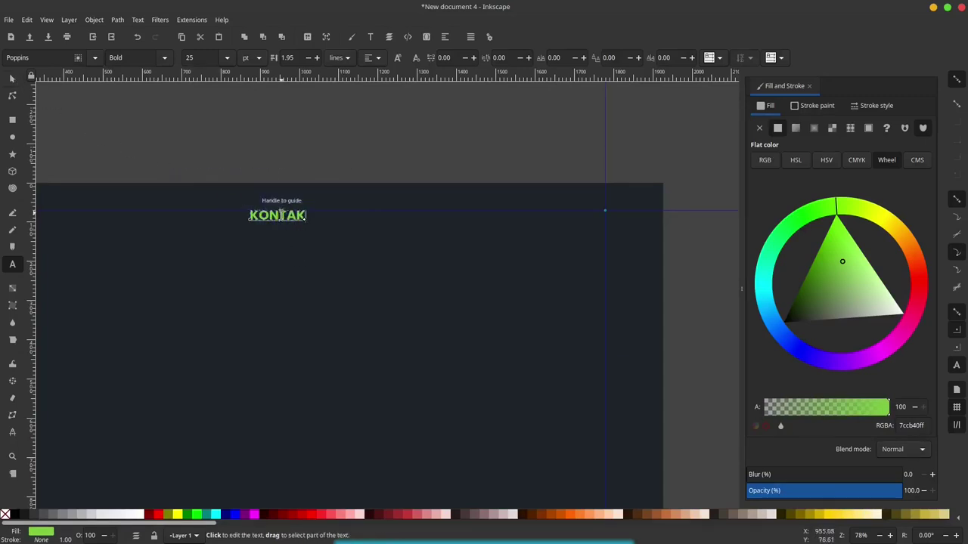
left_click(164, 58)
left_click(136, 192)
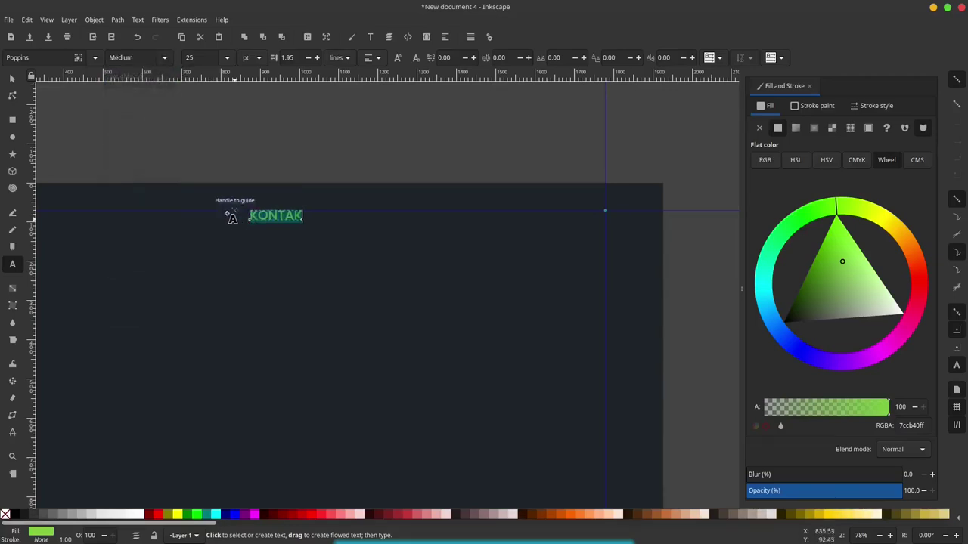
left_click(164, 58)
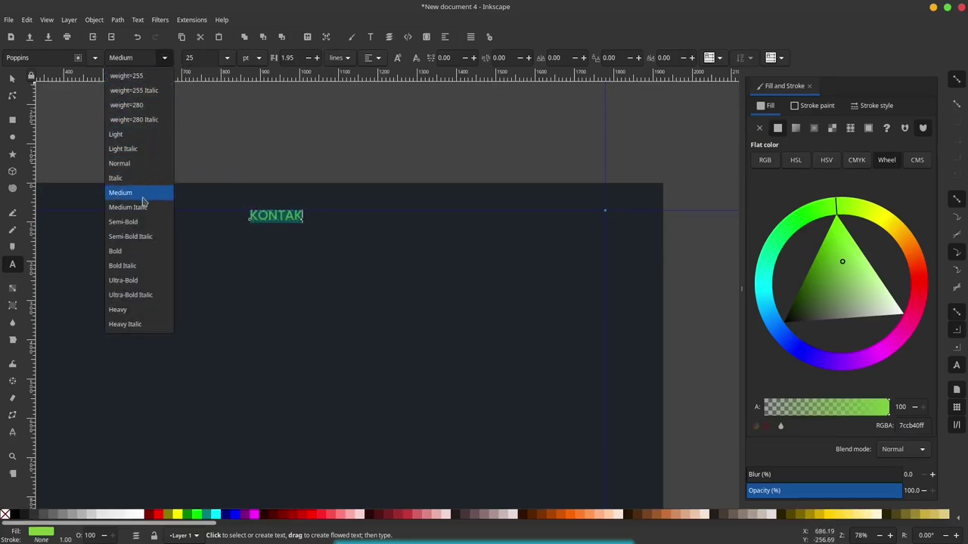
left_click(146, 223)
type("10")
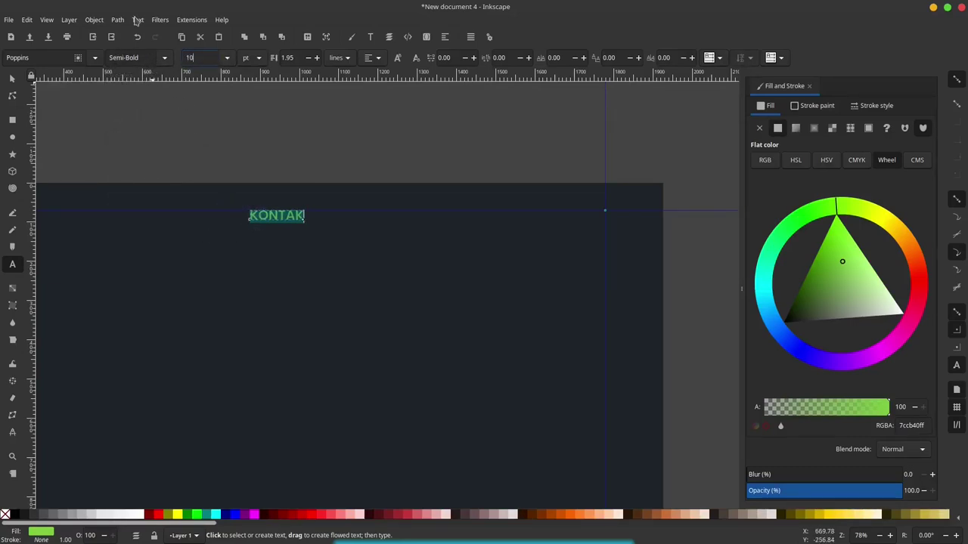
key("Return")
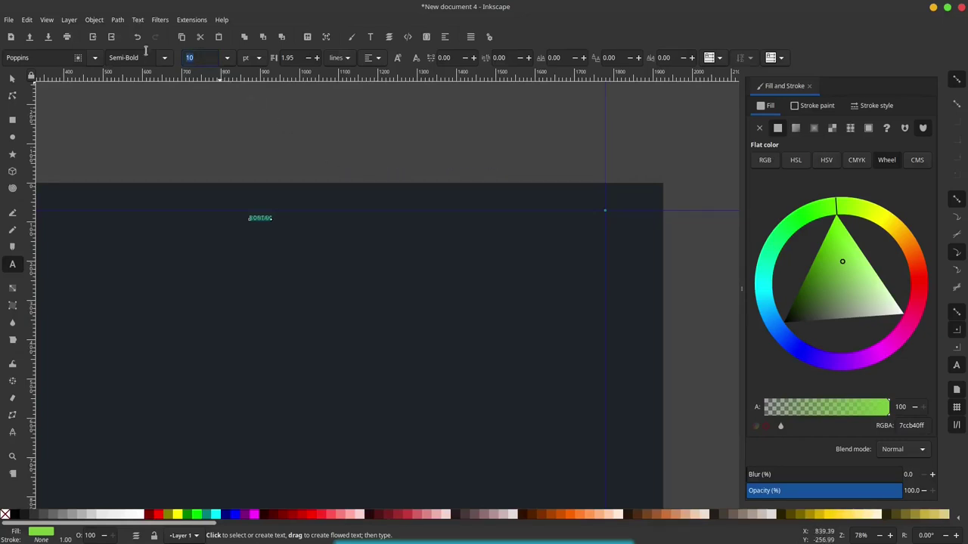
type("15")
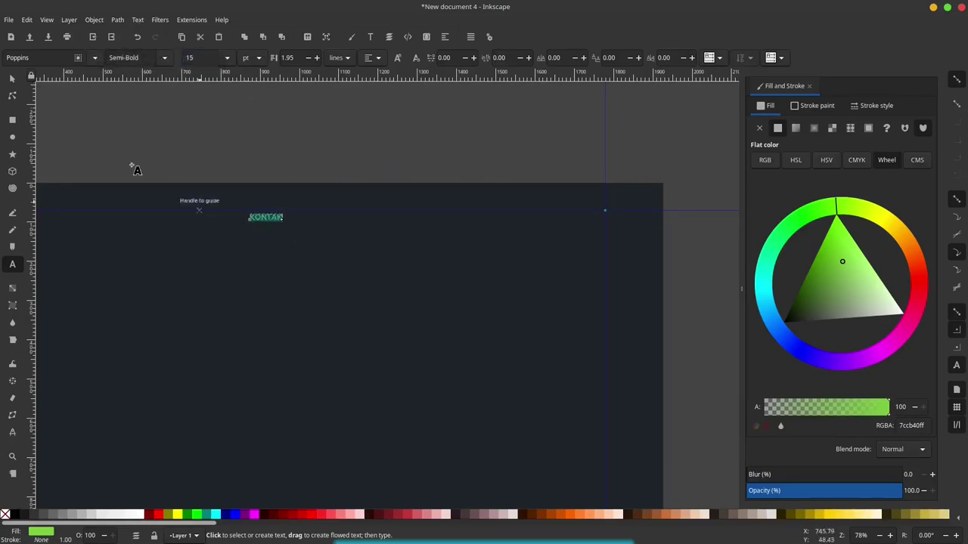
left_click(14, 80)
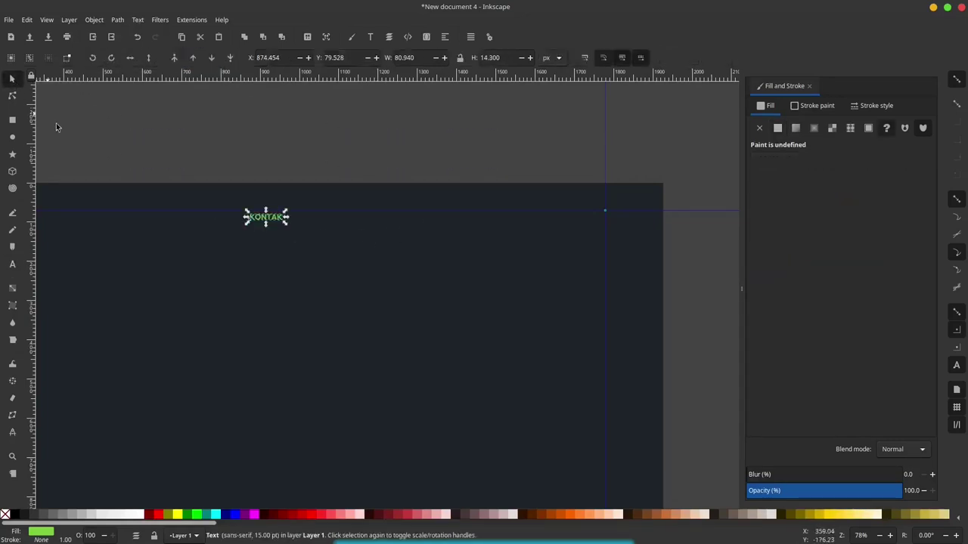
- Make KONTAK white, then select it with the BurSeger. logo in the Align options
left_click(140, 515)
left_click(241, 176)
scroll(446, 272, "left", 3)
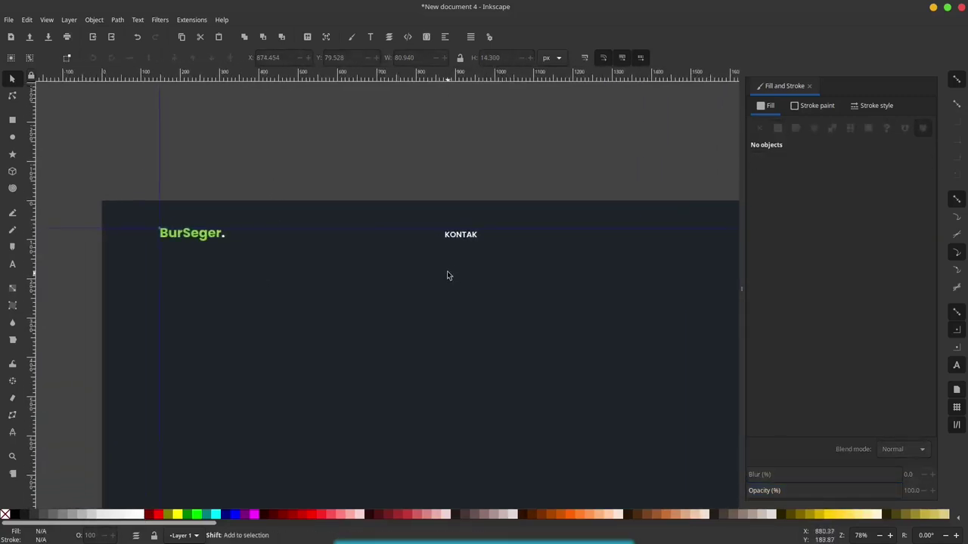
scroll(257, 284, "down", 2)
scroll(303, 266, "up", 2)
left_click(297, 264)
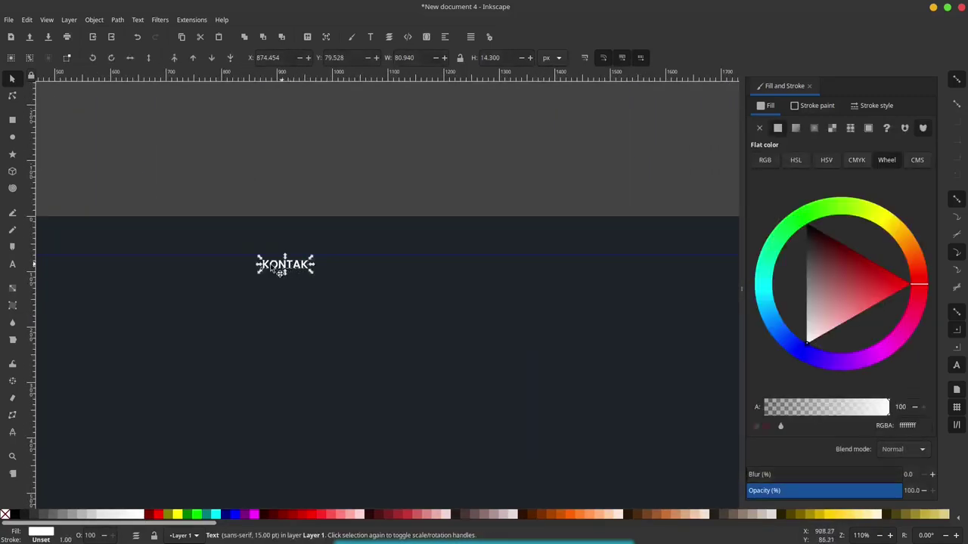
scroll(276, 272, "up", 1)
scroll(242, 266, "up", 1)
left_click(182, 254, "shift")
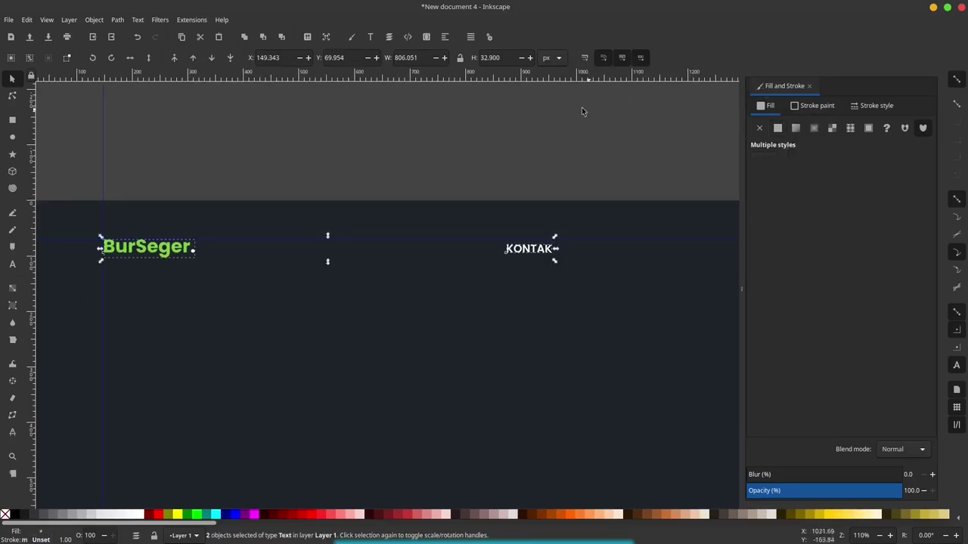
left_click(446, 37)
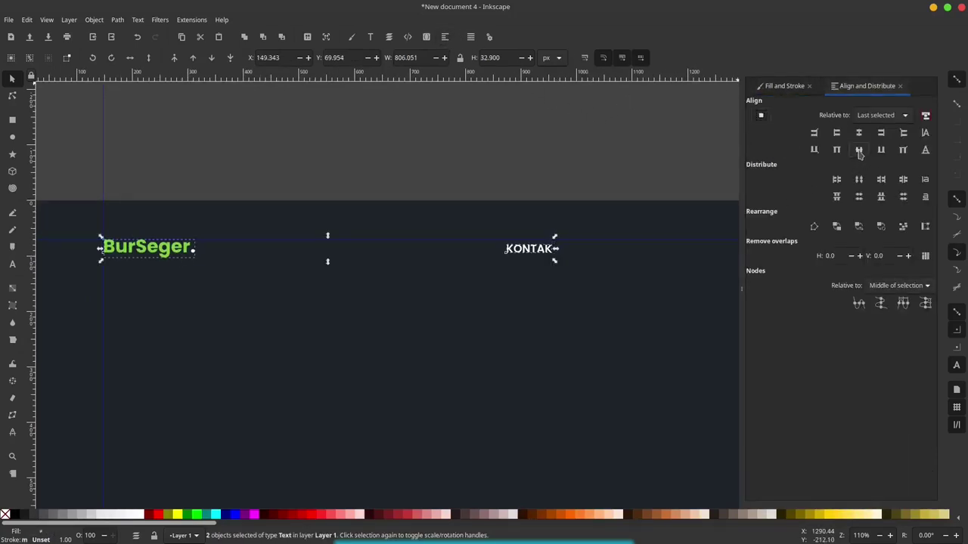
key("Escape")
- Duplicate KONTAK into further header labels spaced out to the right
scroll(324, 234, "right", 6)
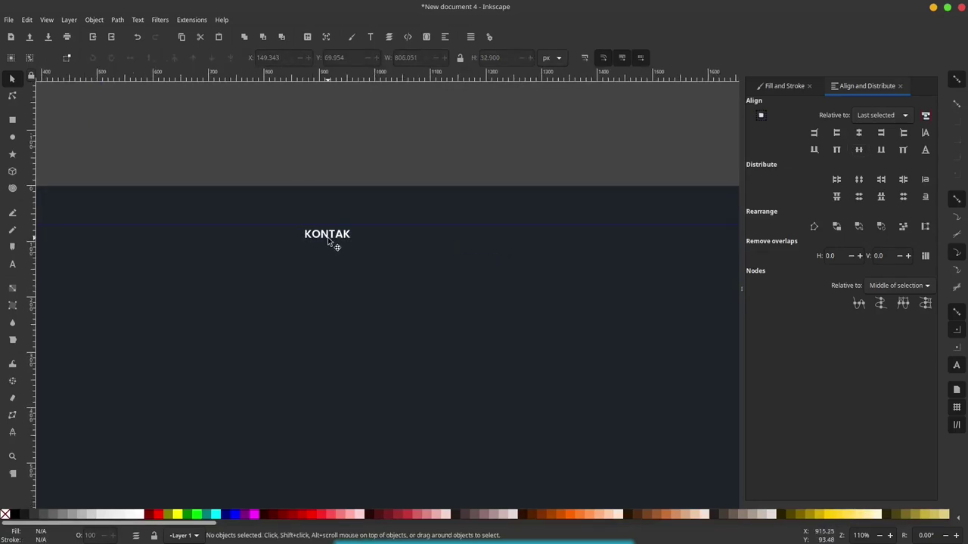
left_click(328, 239)
key("ctrl+d")
left_click_drag(262, 253, 434, 249)
scroll(320, 257, "right", 3)
key("ctrl+d")
key("ctrl+d")
scroll(434, 249, "left", 3)
- Rename the copies to TESTIMONI, KERJASAMA and TENTANG KAMI
double_click(368, 212)
key("BackSpace")
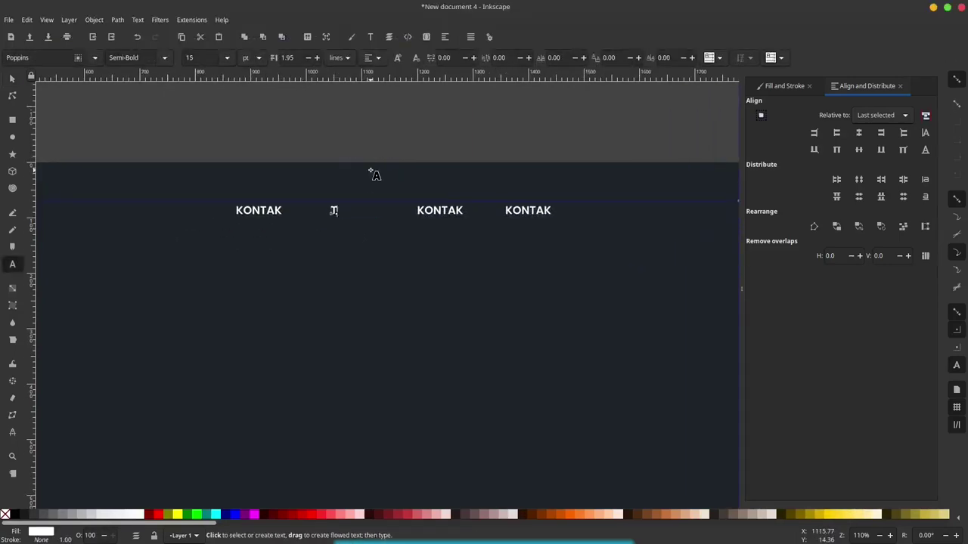
type("TESTIMONI")
double_click(454, 211)
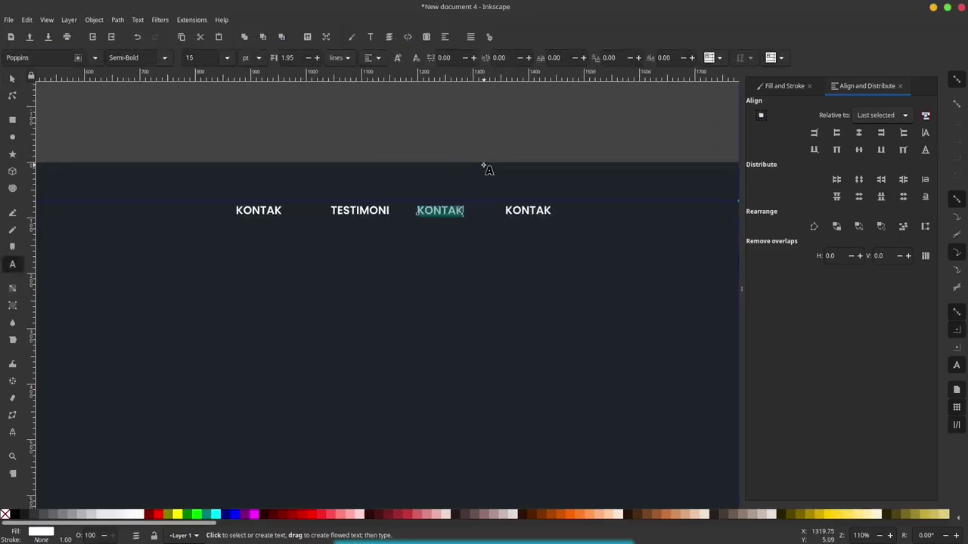
type("KERJASAMA")
double_click(546, 211)
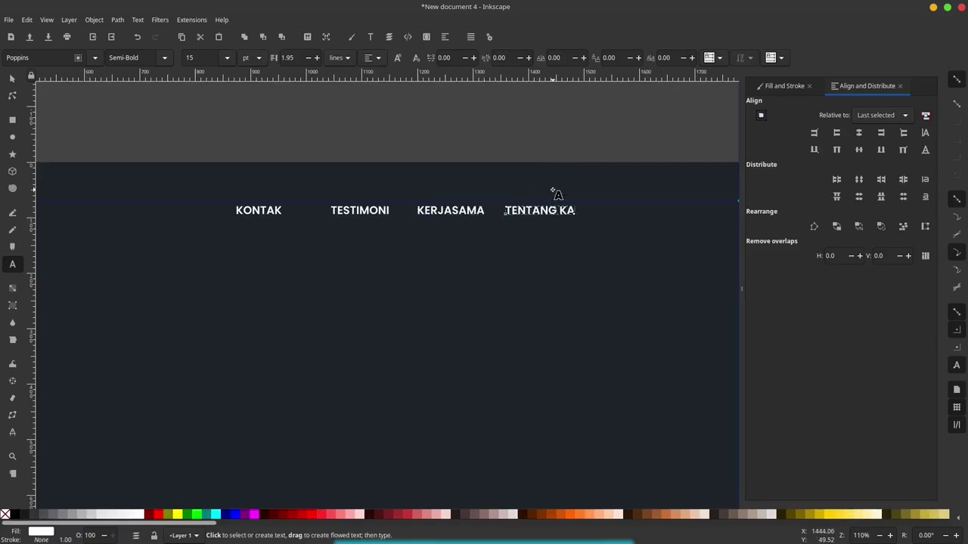
scroll(556, 194, "right", 3)
left_click(12, 79)
- Duplicate TESTIMONI and move the copy to the header's right end
scroll(421, 222, "down", 2)
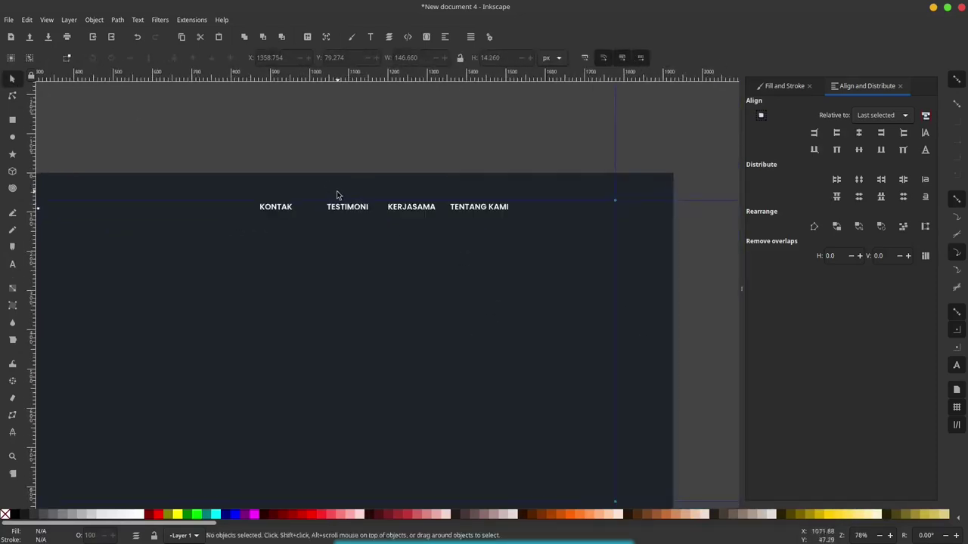
scroll(422, 221, "up", 2)
left_click(214, 222)
key("ctrl+d")
left_click_drag(214, 222, 553, 223)
- Draw a borderless rectangle and place it over the copied TESTIMONI label
key("t")
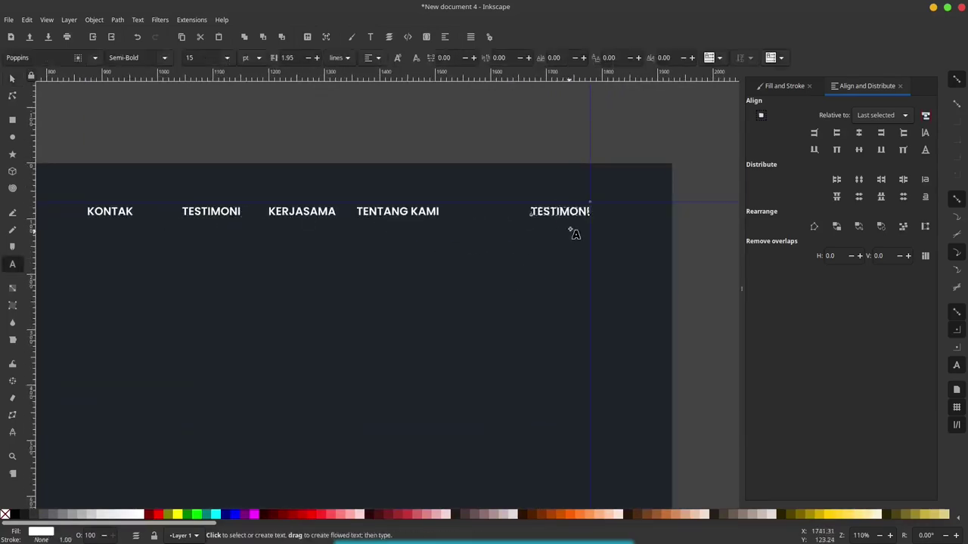
left_click(12, 78)
left_click(12, 119)
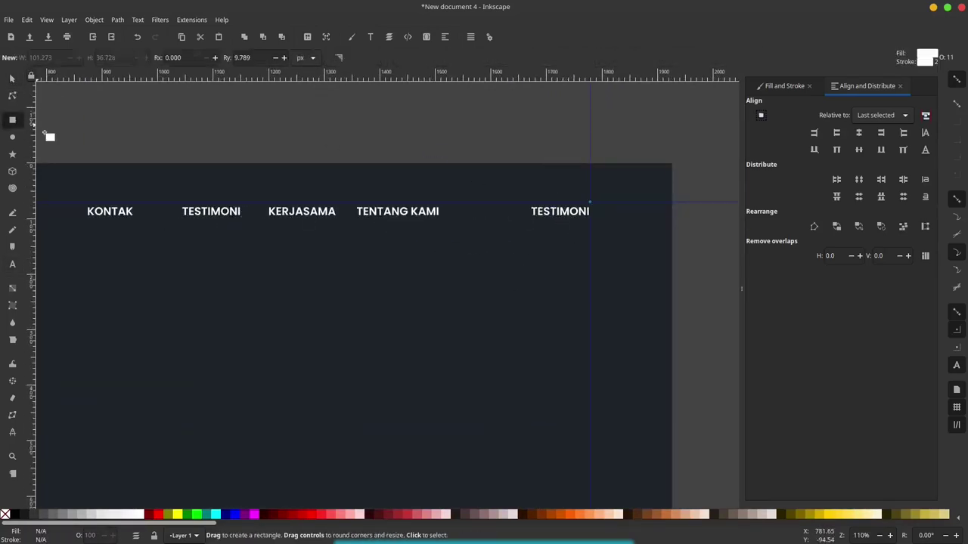
left_click_drag(501, 244, 580, 269)
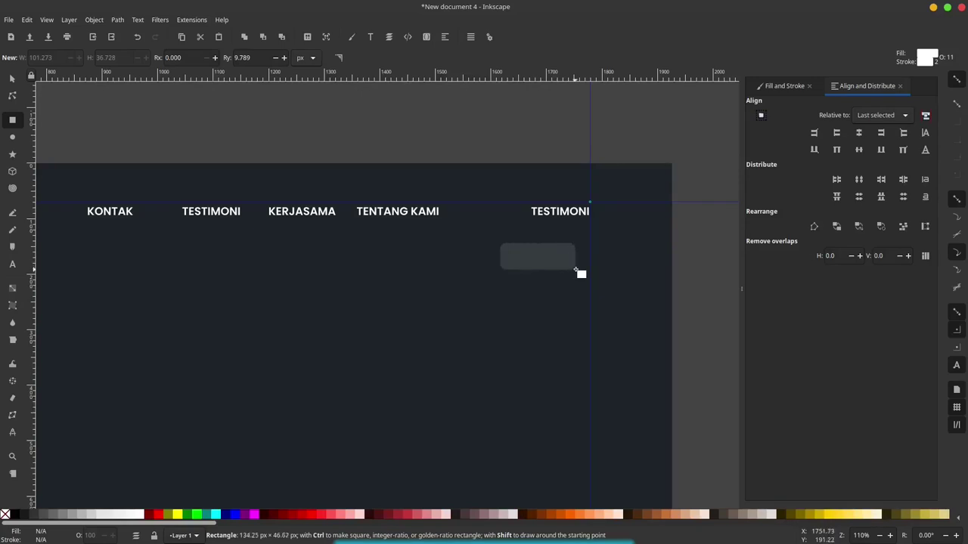
scroll(540, 250, "up", 2)
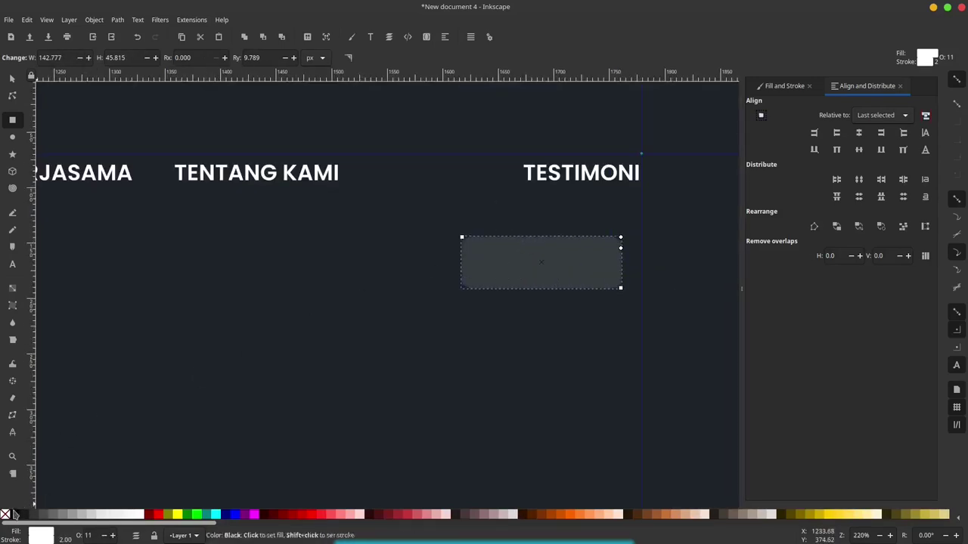
left_click(6, 517, "shift")
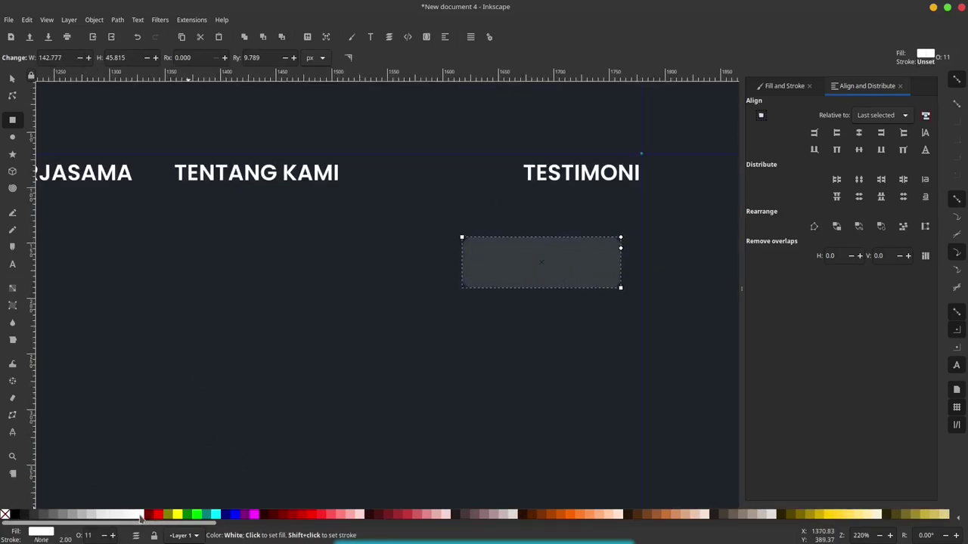
key("s")
scroll(481, 232, "down", 2)
left_click_drag(523, 245, 535, 205)
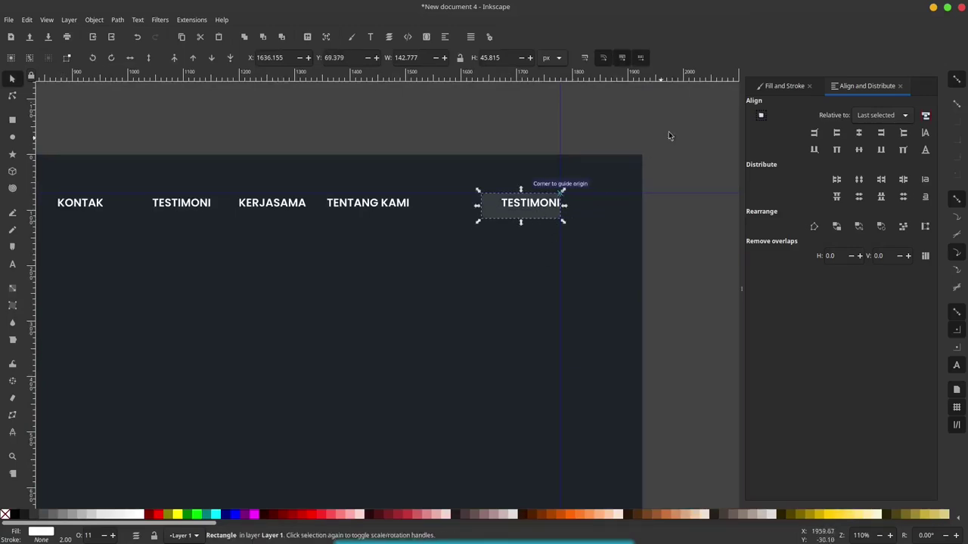
scroll(544, 199, "up", 2)
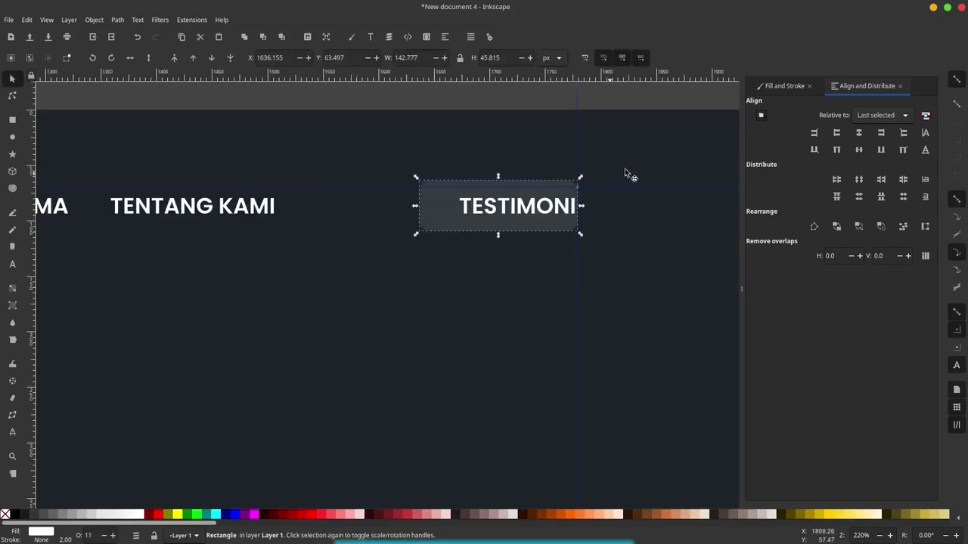
- Make the rectangle fully opaque white and centre the TESTIMONI copy horizontally on it
left_click(764, 94)
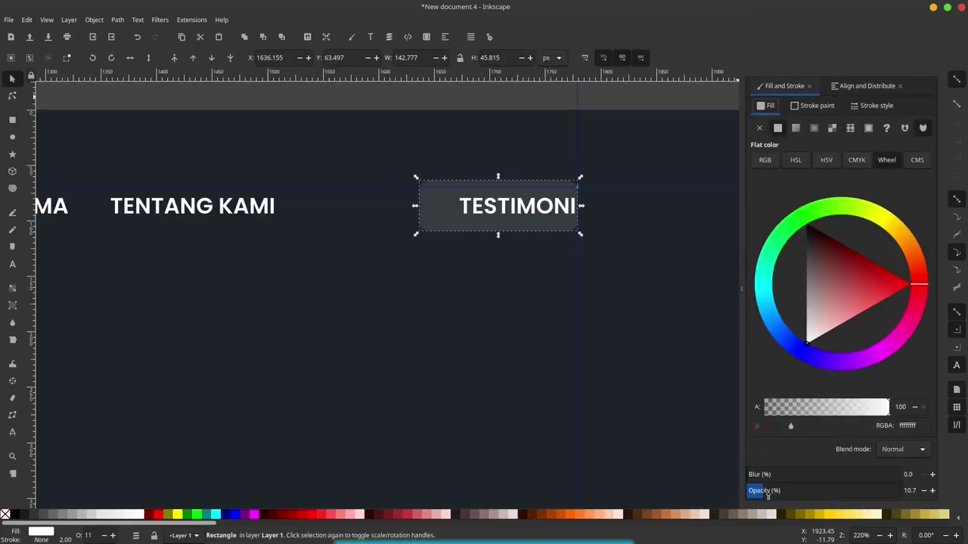
mouse_move(767, 492)
left_mouse_down()
mouse_move(838, 492)
mouse_move(967, 450)
left_mouse_up()
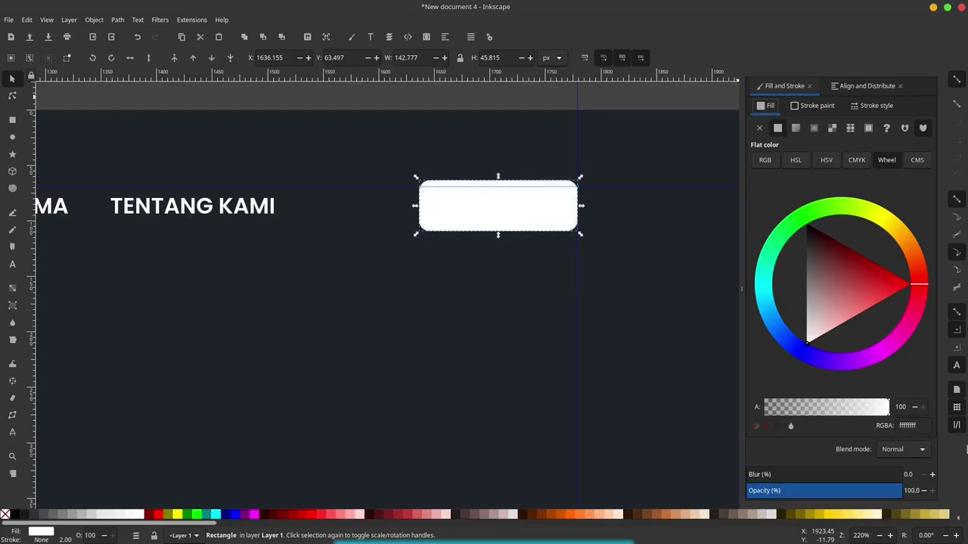
left_click(541, 218)
left_click(521, 211, "alt")
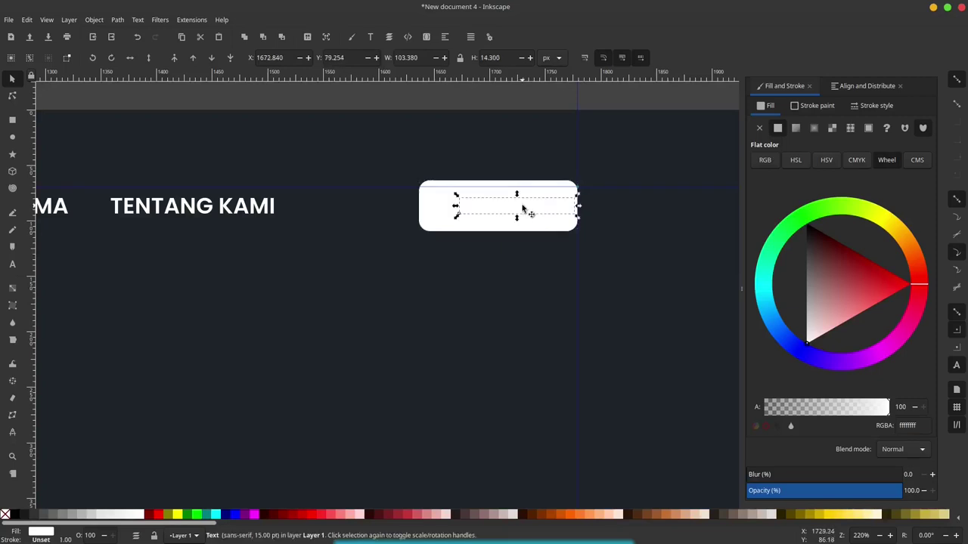
left_click(447, 211, "shift")
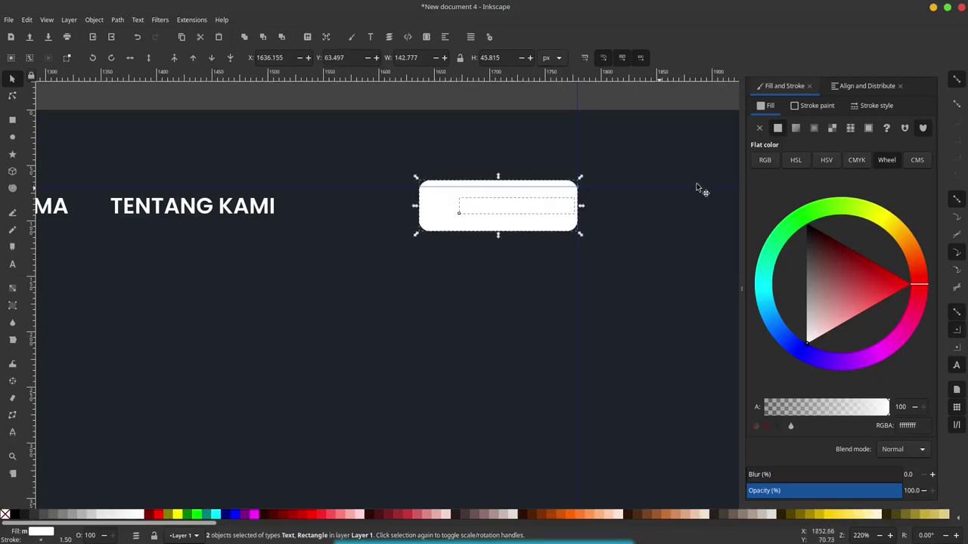
left_click(850, 87)
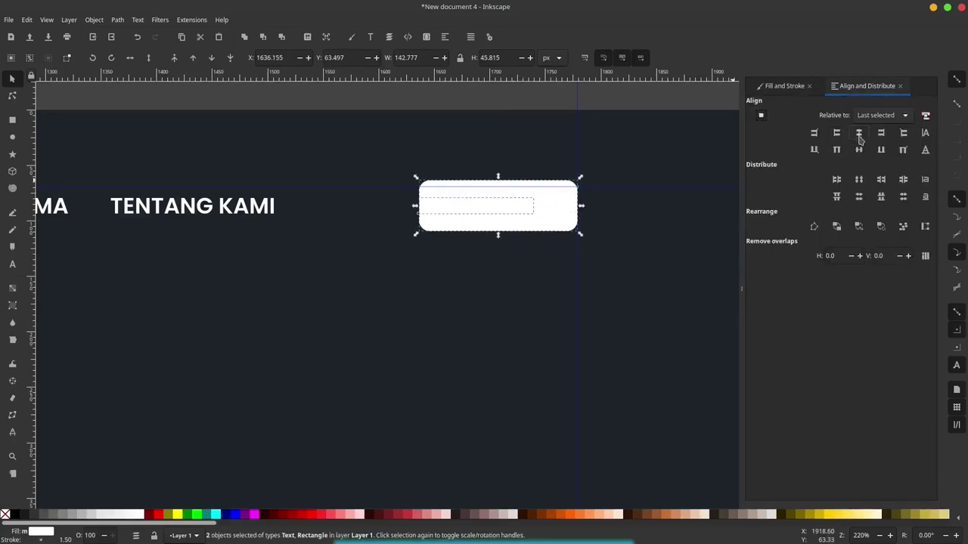
left_click(859, 136)
left_click(613, 112)
left_click(524, 210)
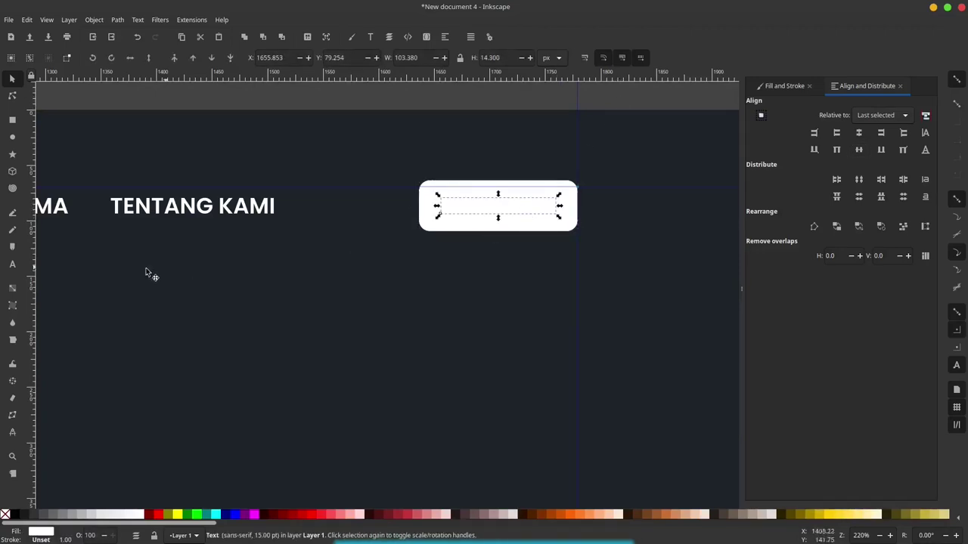
left_click(12, 324)
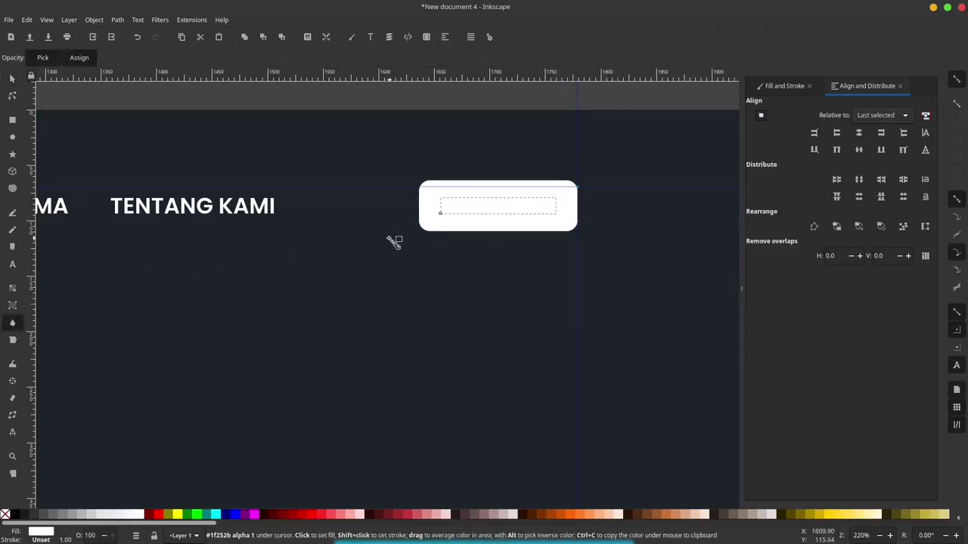
- Colour the button text with the dark navy background and retype it as DAFTAR
left_click(394, 241)
left_click(13, 79)
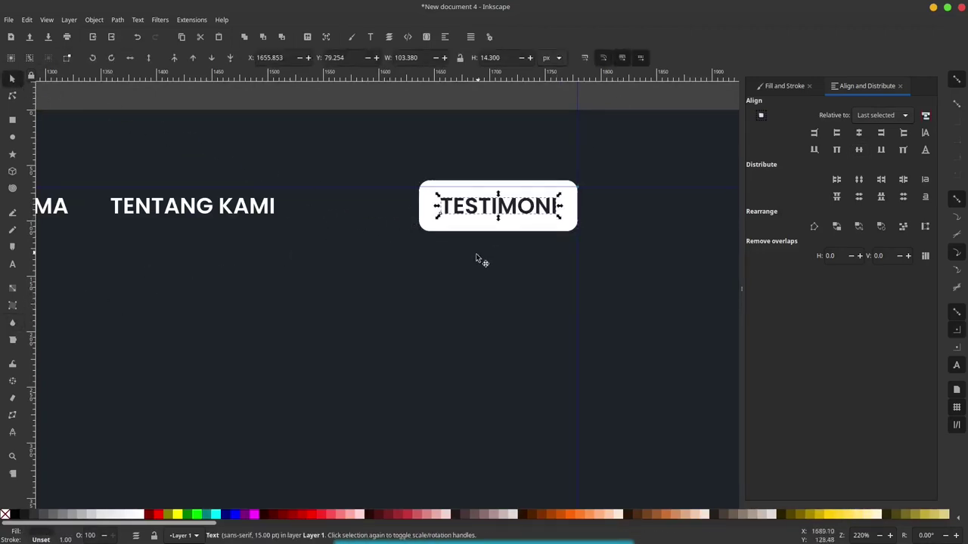
double_click(529, 205)
key("ctrl+a")
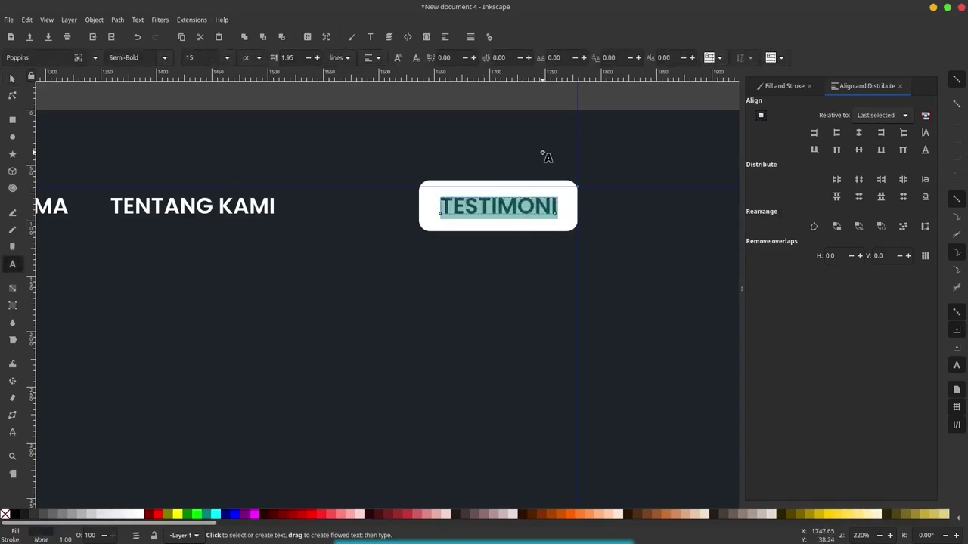
type("DAFTAR")
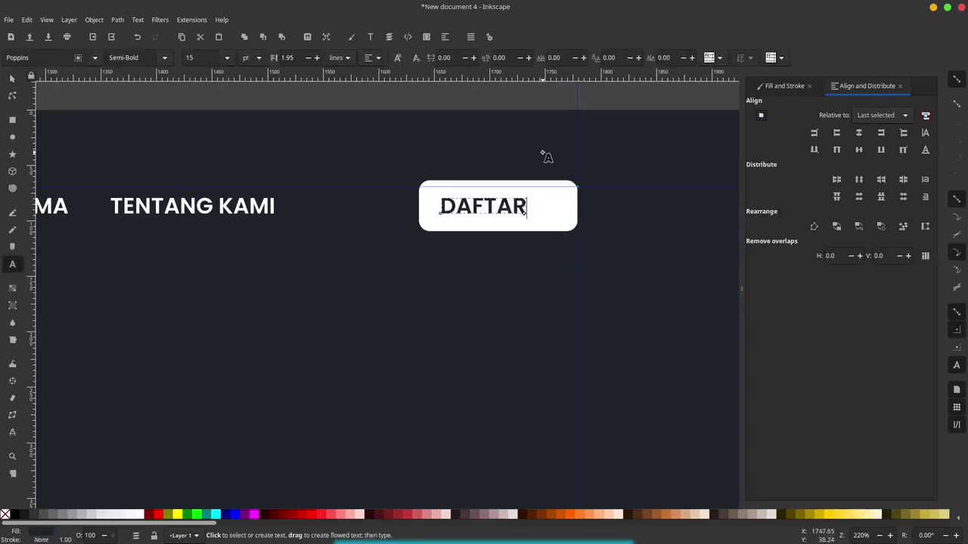
left_click(12, 78)
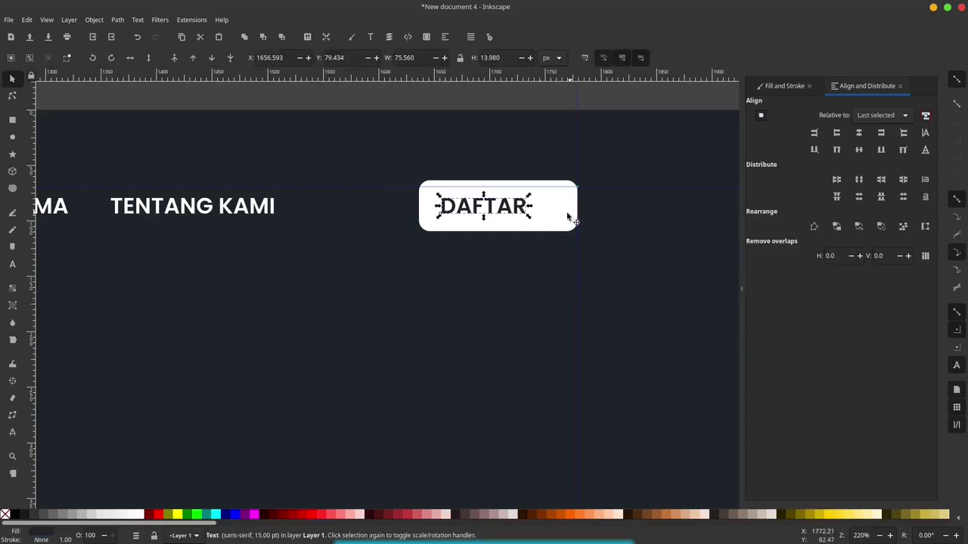
- Centre the DAFTAR label horizontally on the white rectangle
left_click(568, 215)
left_click(859, 135)
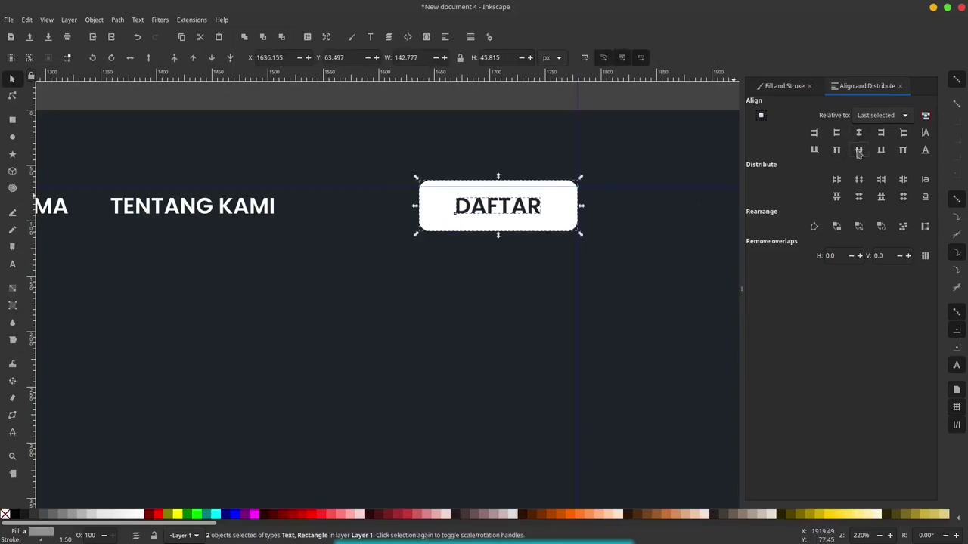
left_click(700, 99)
scroll(720, 198, "down", 3)
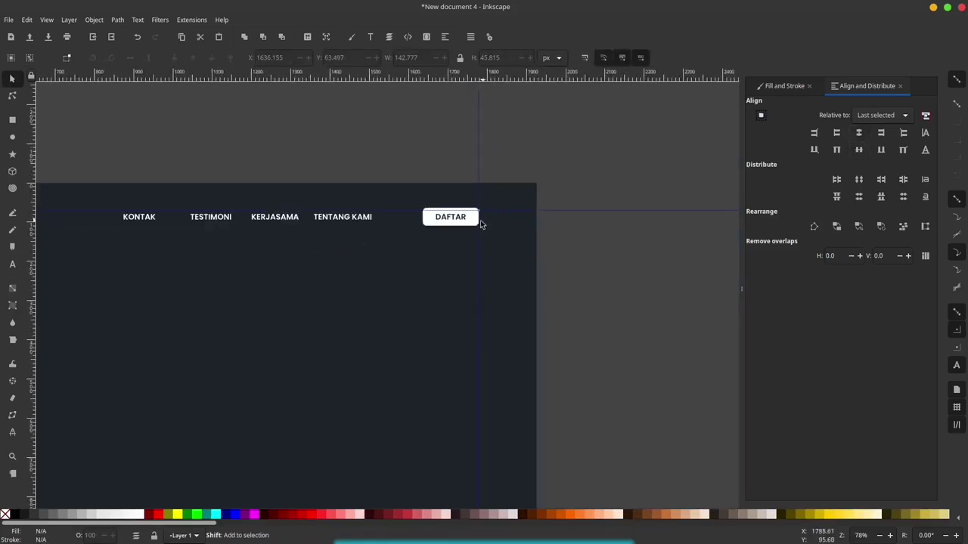
- Import the burger-10956.png image into the document
scroll(469, 230, "down", 1)
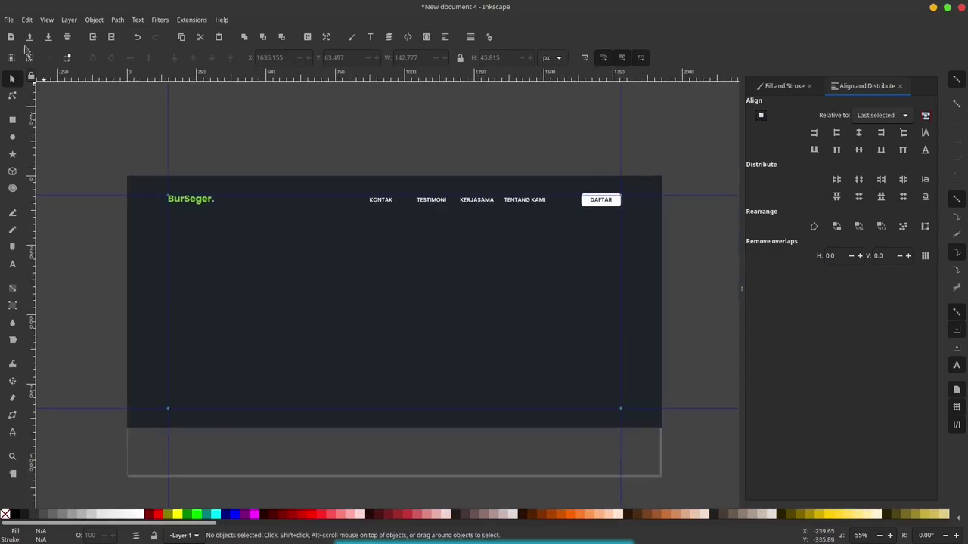
left_click(9, 21)
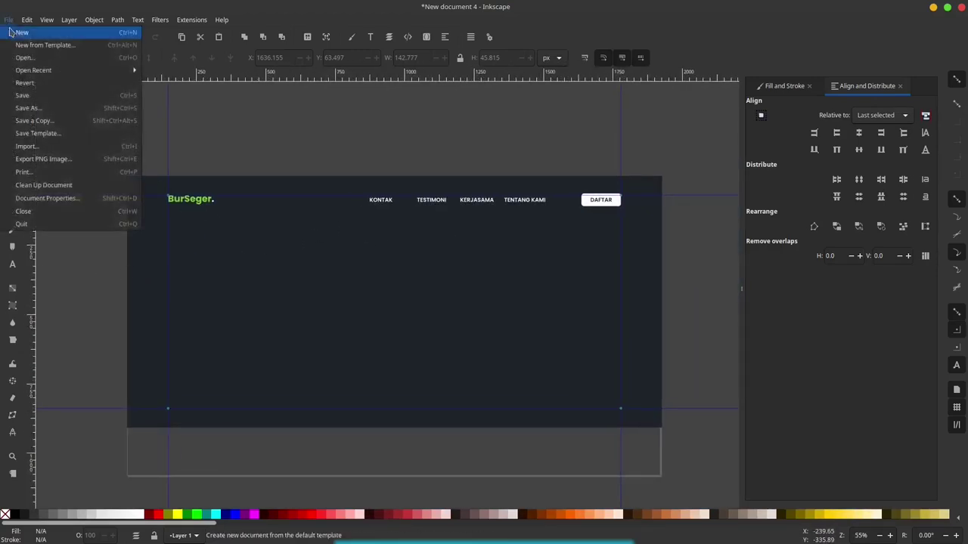
left_click(45, 147)
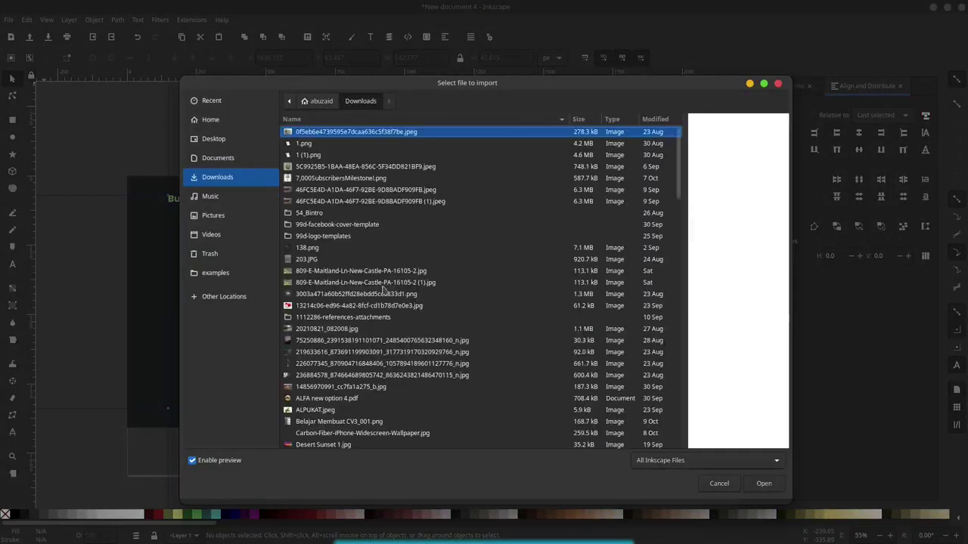
scroll(678, 345, "down", 10)
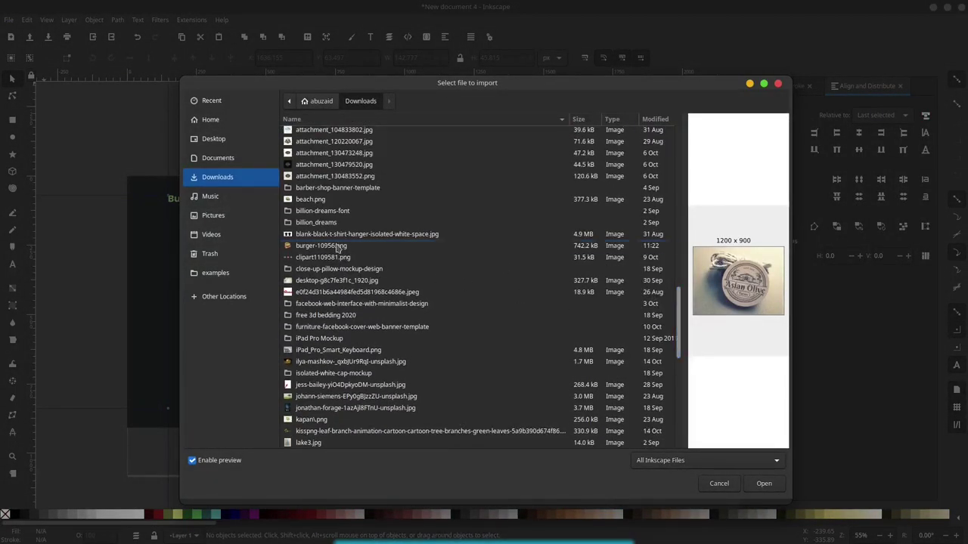
left_click(337, 248)
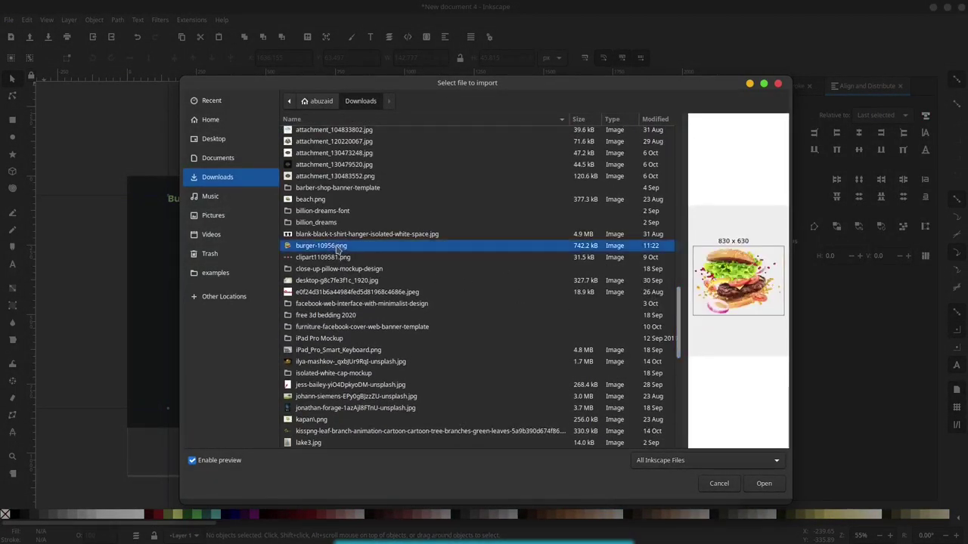
left_click(763, 484)
- Move the burger image to the banner's right half, slightly higher
left_click_drag(453, 273, 535, 308)
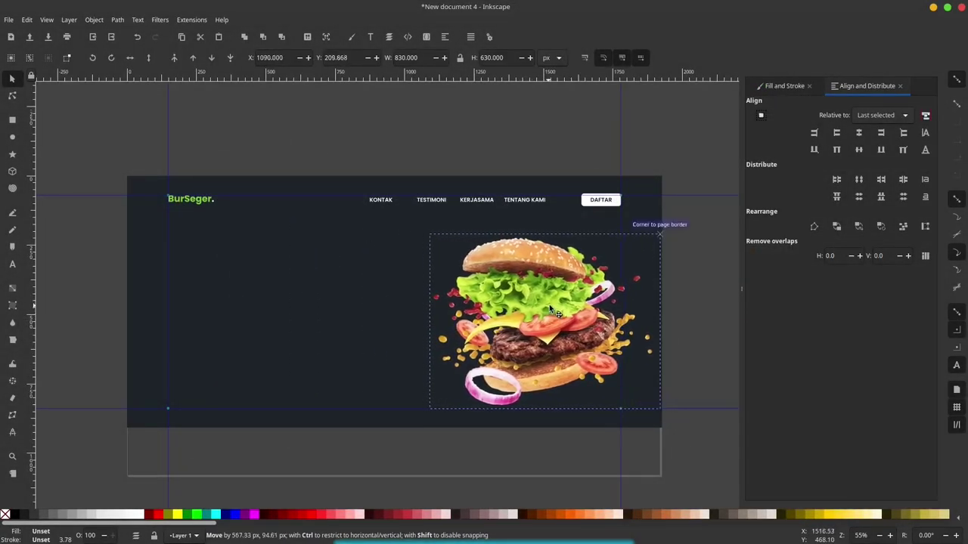
left_click_drag(536, 308, 555, 305)
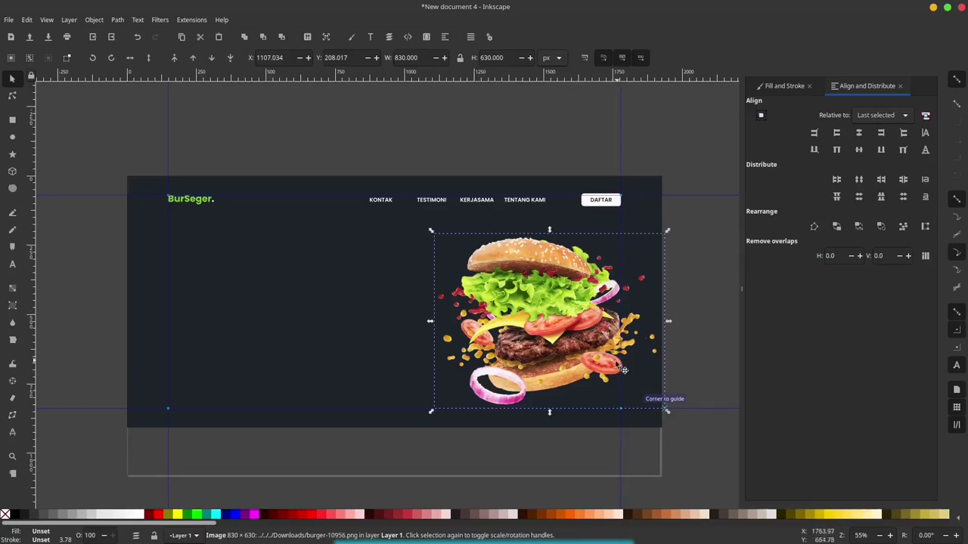
left_click_drag(575, 354, 622, 324)
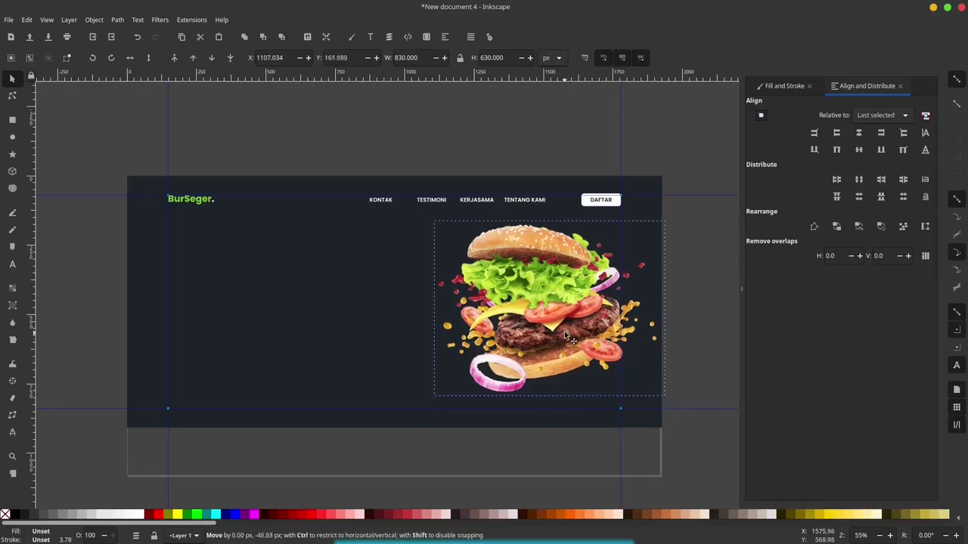
left_click(707, 278)
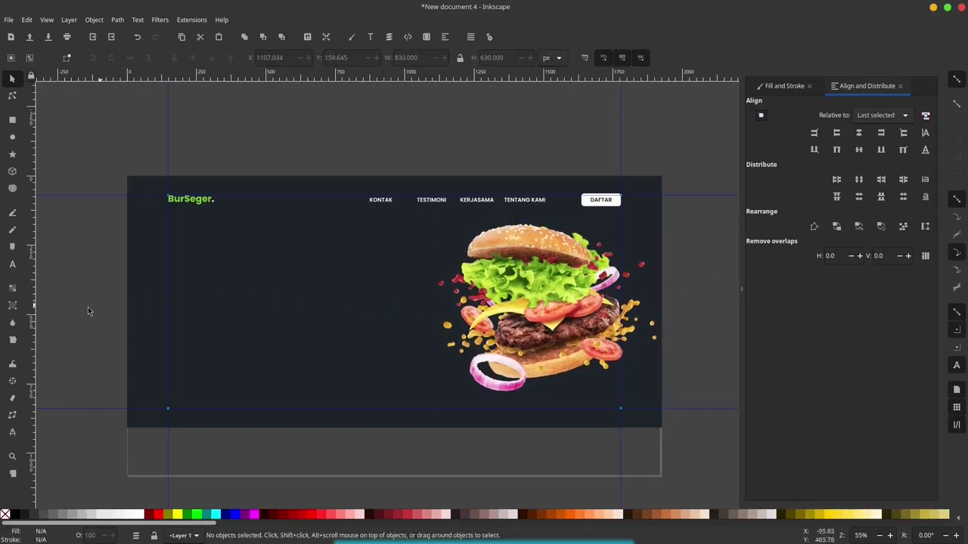
- Create a placeholder text object in Poppins Heavy at 55 pt
left_click(13, 264)
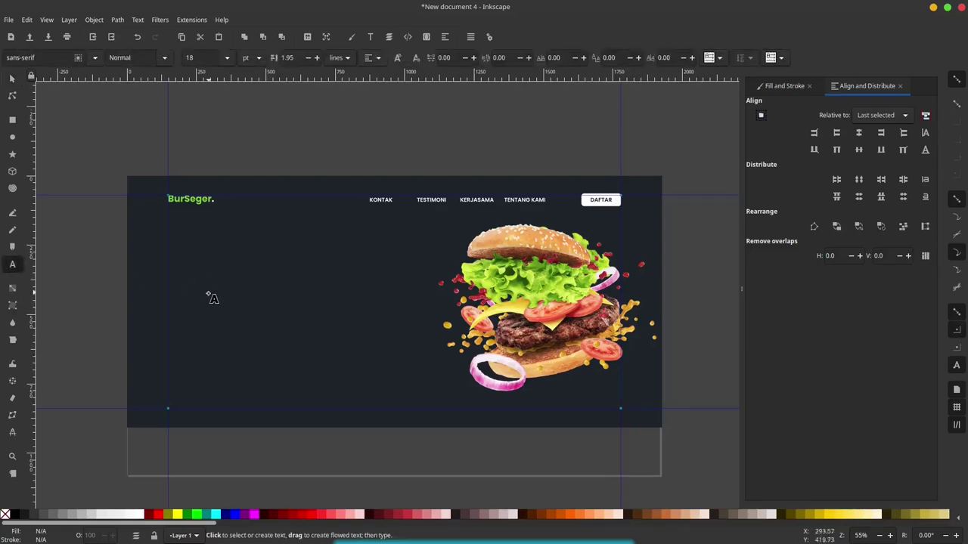
type("asd")
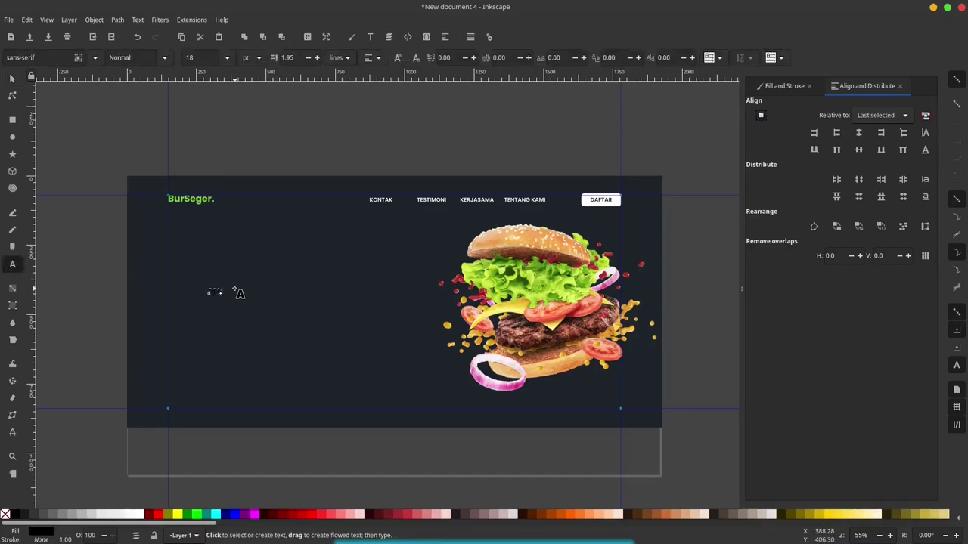
key("ctrl+a")
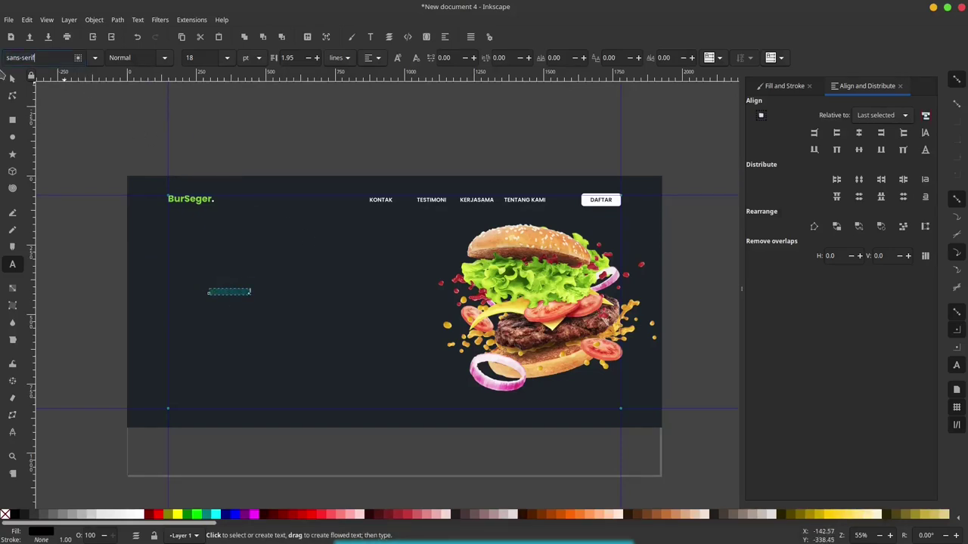
type("pop")
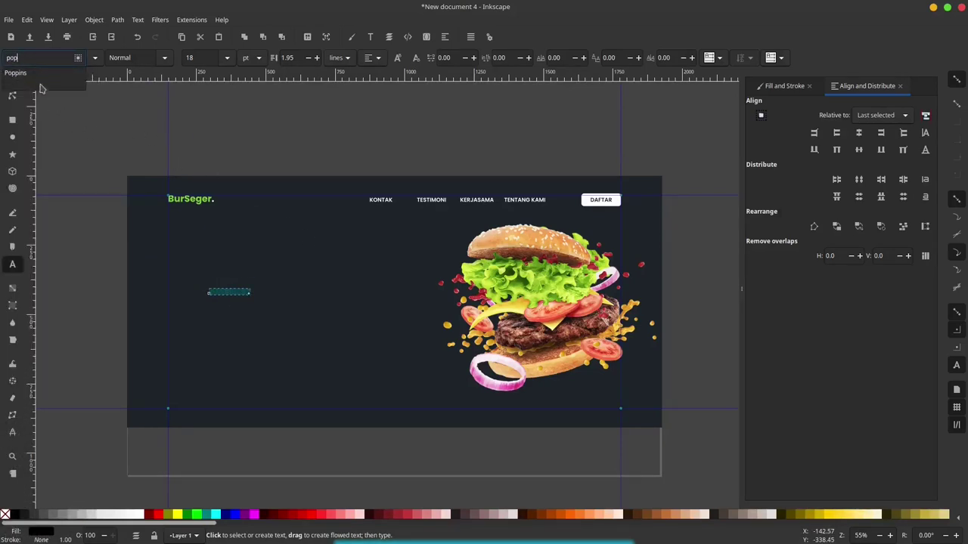
left_click(42, 76)
left_click(164, 57)
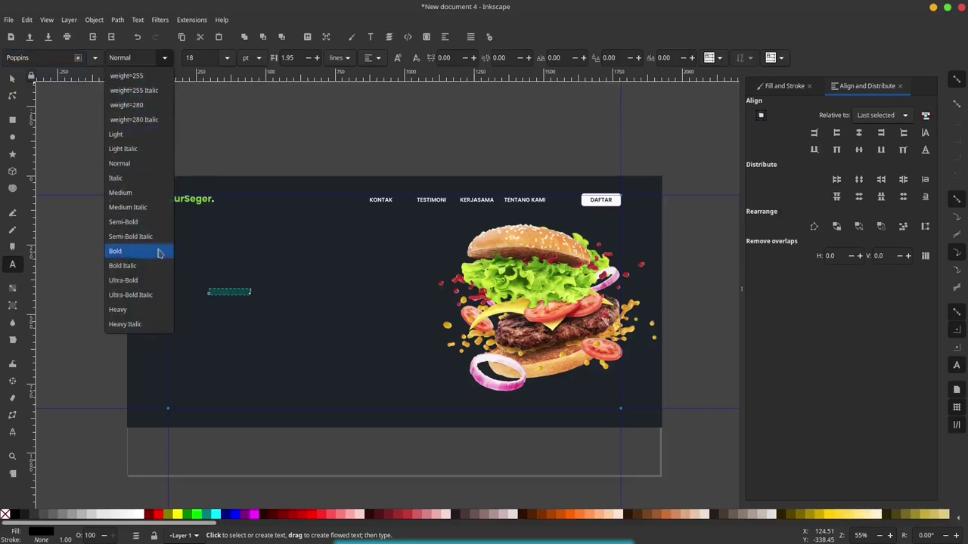
left_click(155, 309)
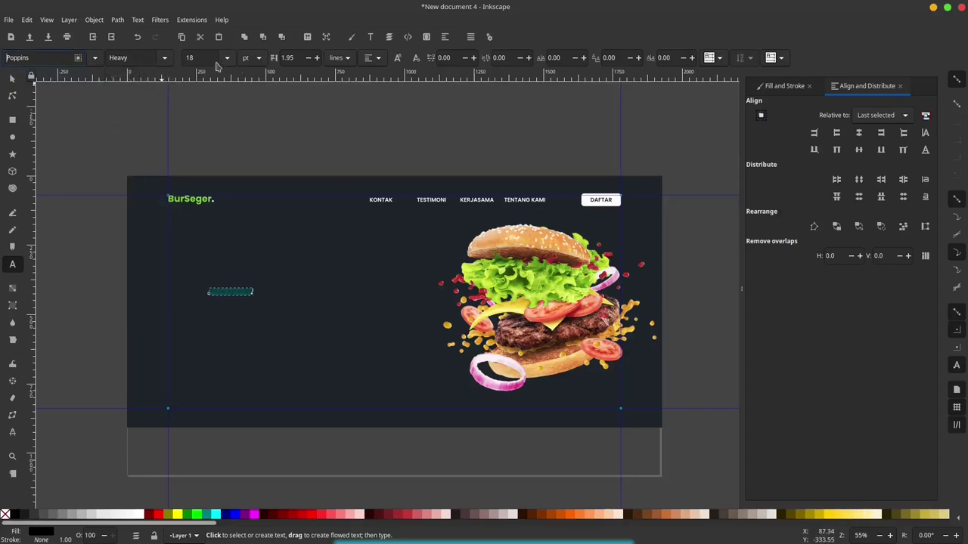
type("55")
key("Return")
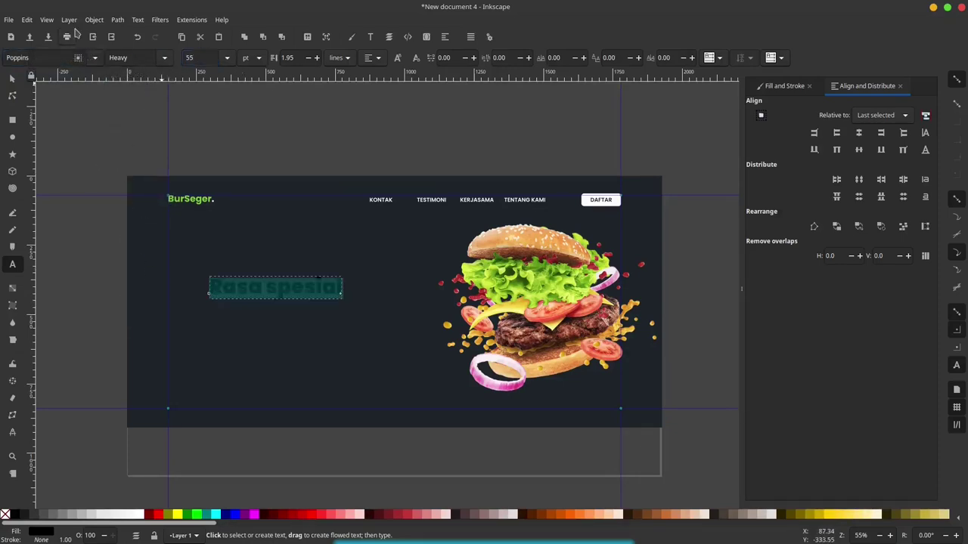
- Make the headline white, enlarge it proportionally and align it to the guide
left_click(11, 78)
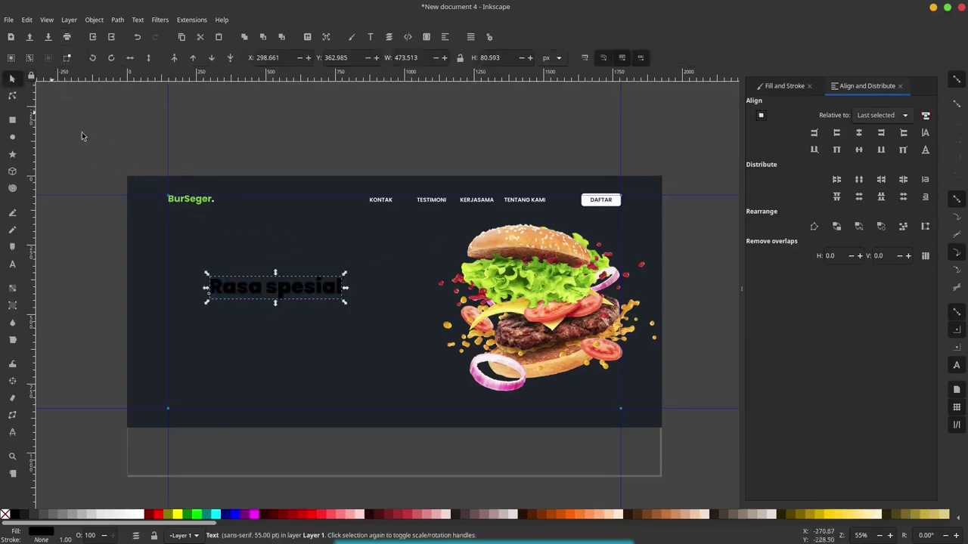
left_click(142, 515)
left_click(170, 328)
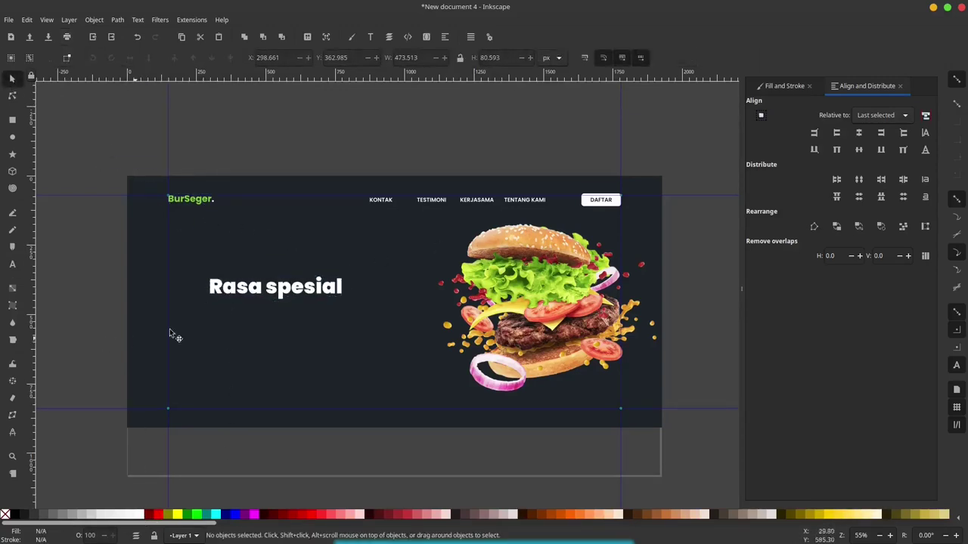
left_click(306, 291)
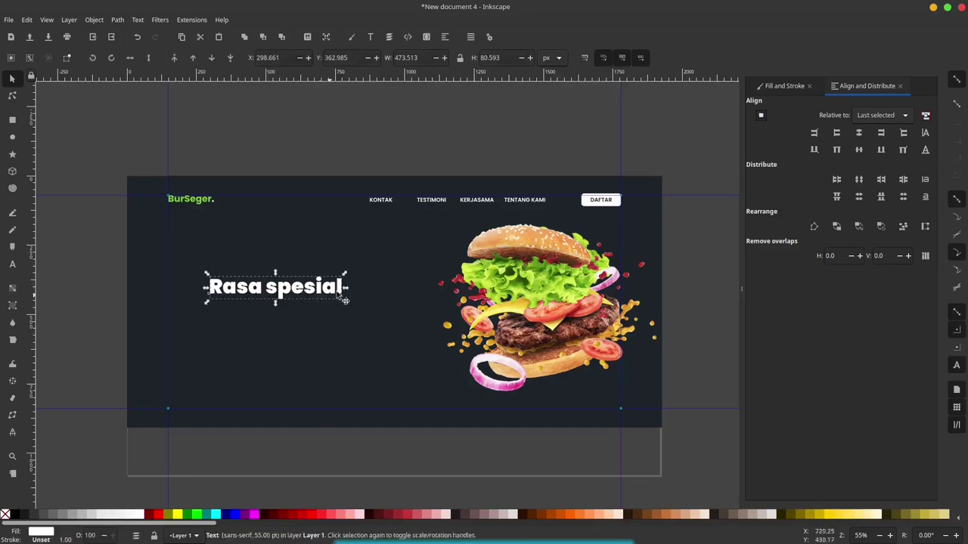
mouse_move(342, 274)
left_mouse_down()
mouse_move(401, 262)
mouse_move(337, 287)
left_mouse_up()
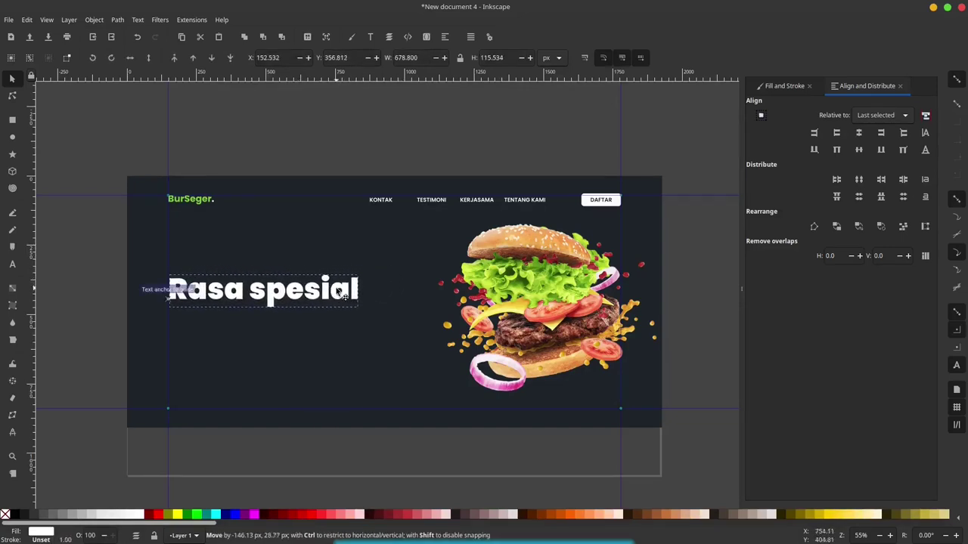
left_click(343, 235)
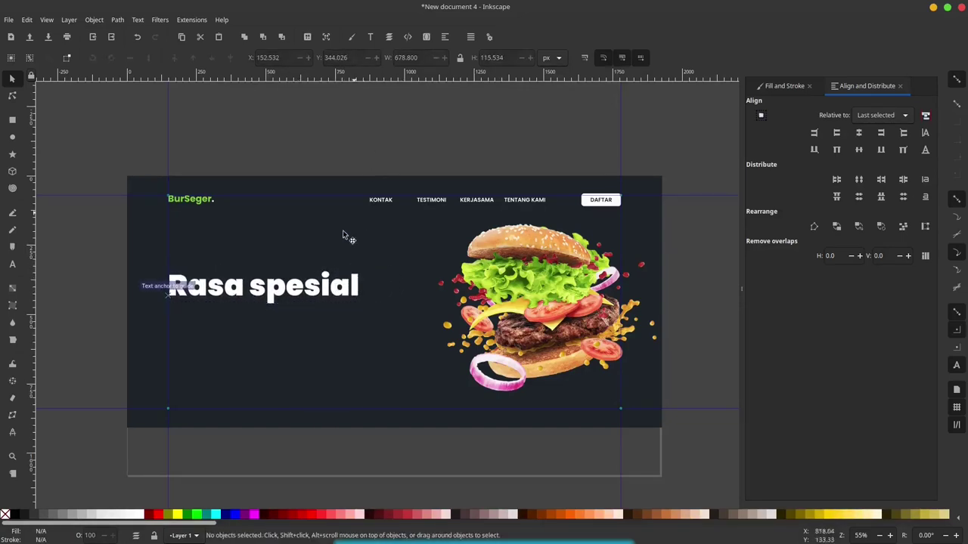
- Change the Rasa spesial headline's font style to Bold
double_click(327, 301)
key("ctrl+a")
left_click(164, 57)
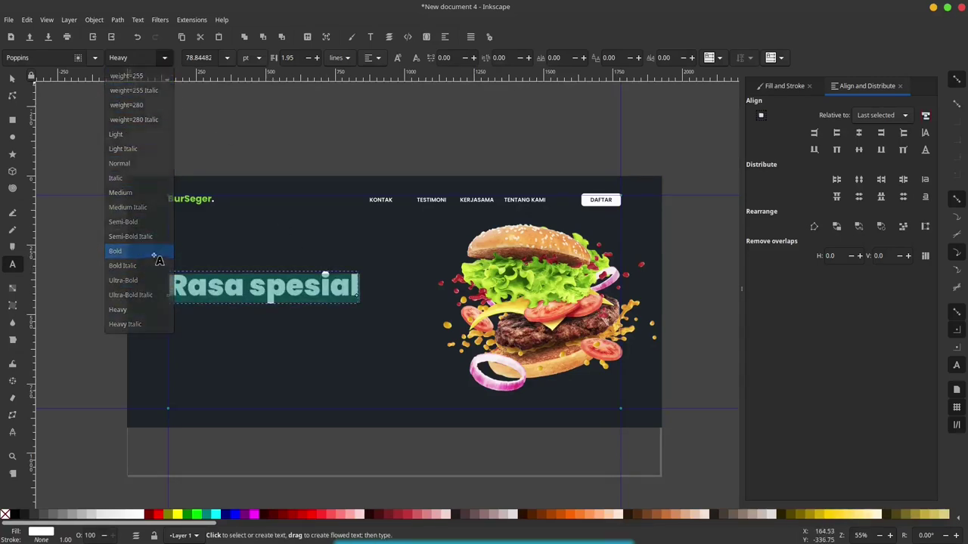
left_click(155, 257)
- Duplicate the Rasa spesial headline and place the copy just below it
left_click(12, 79)
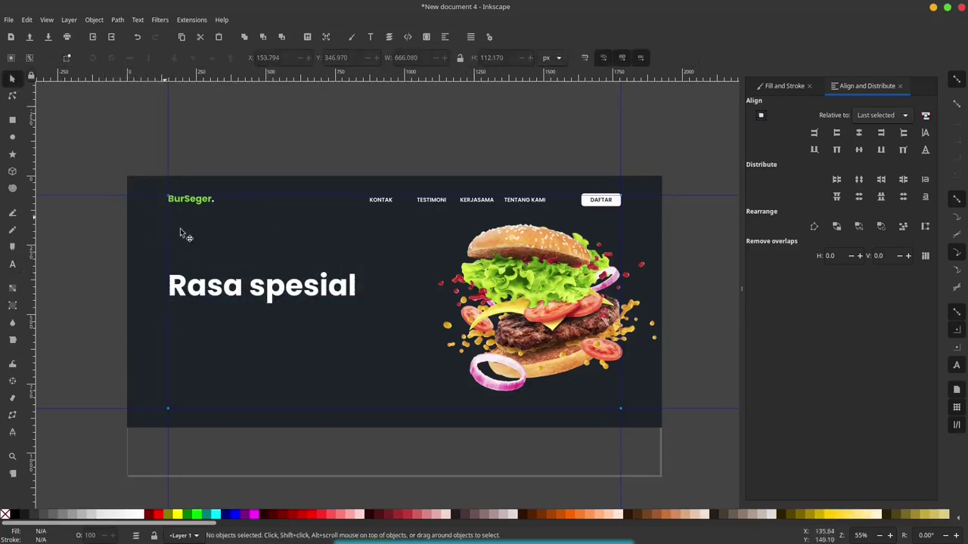
scroll(332, 253, "left", 3)
scroll(355, 257, "down", 3)
scroll(350, 276, "up", 1)
scroll(350, 276, "up", 1)
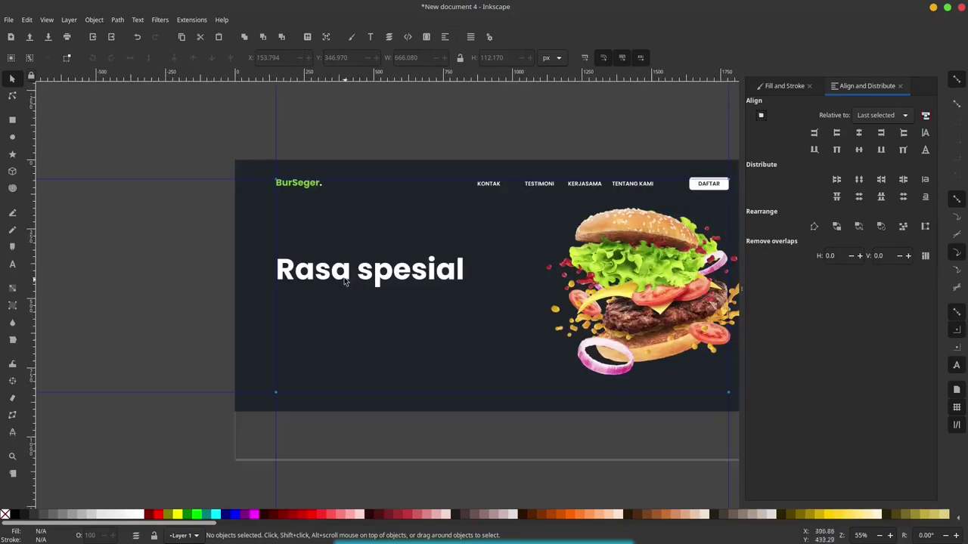
scroll(356, 302, "right", 2)
scroll(355, 302, "up", 1)
left_click(349, 302)
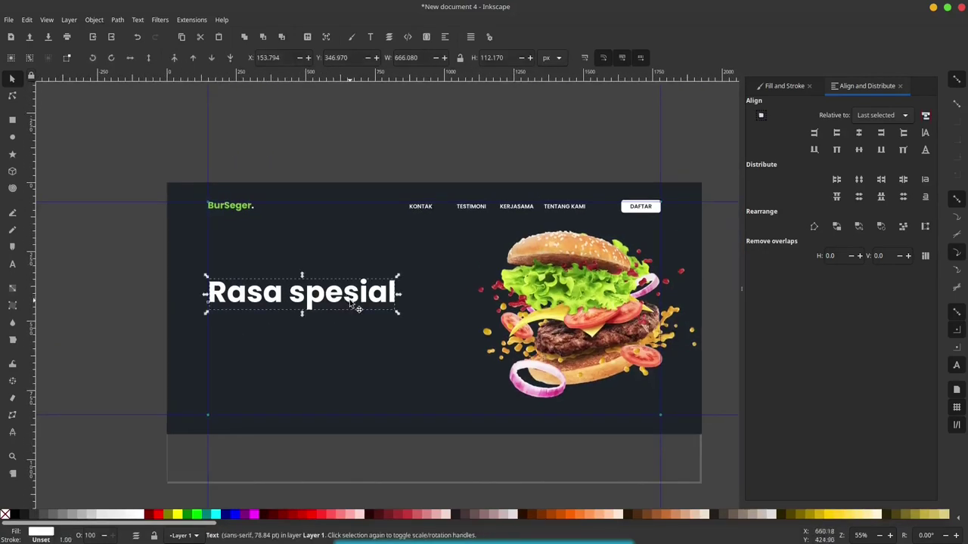
left_click_drag(350, 304, 352, 338)
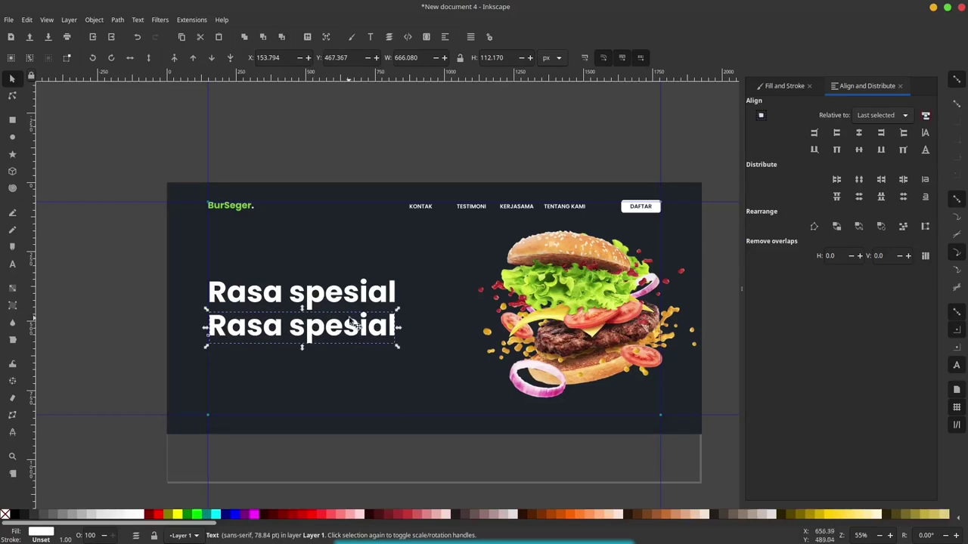
- Retype the lower copy as 'di tahun 2021'
double_click(355, 327)
key("ctrl+a")
type("d")
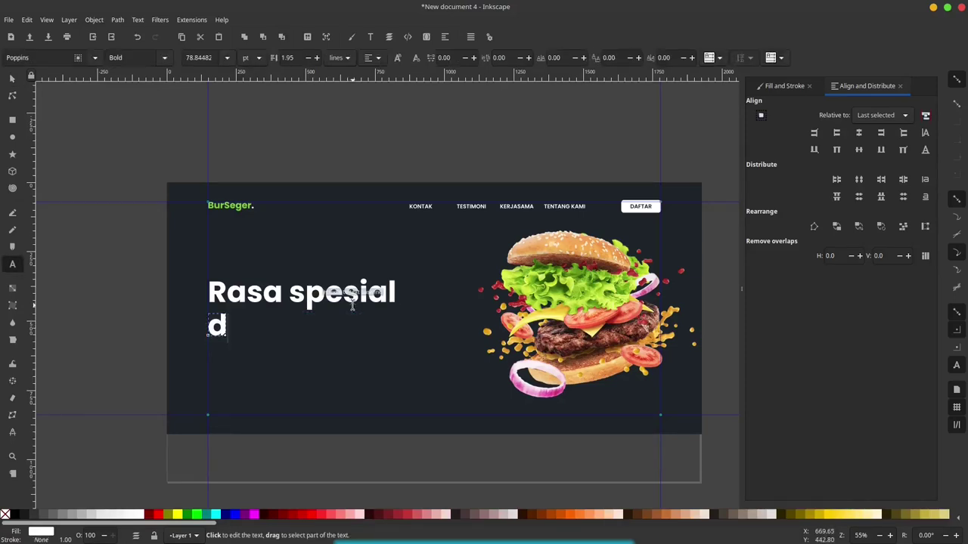
type("i tahu")
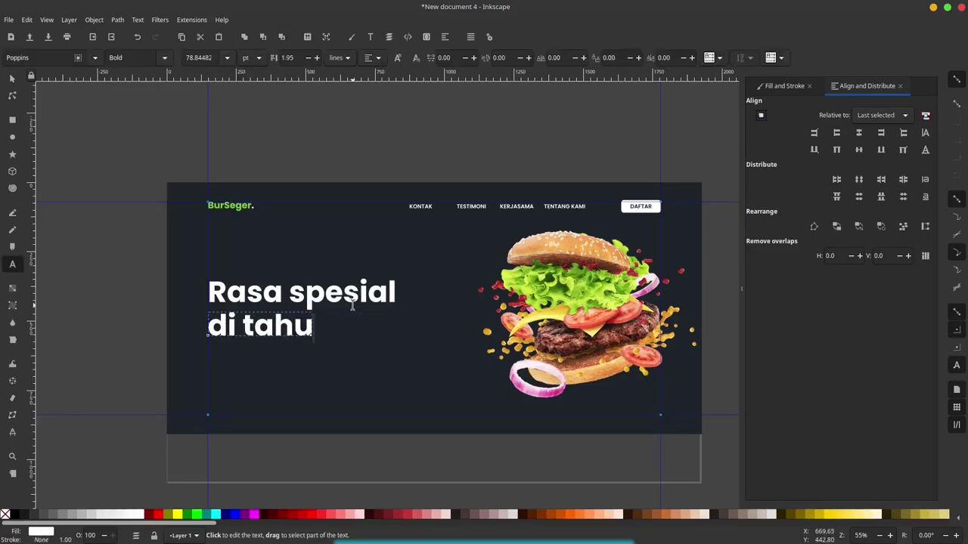
type("n 2021")
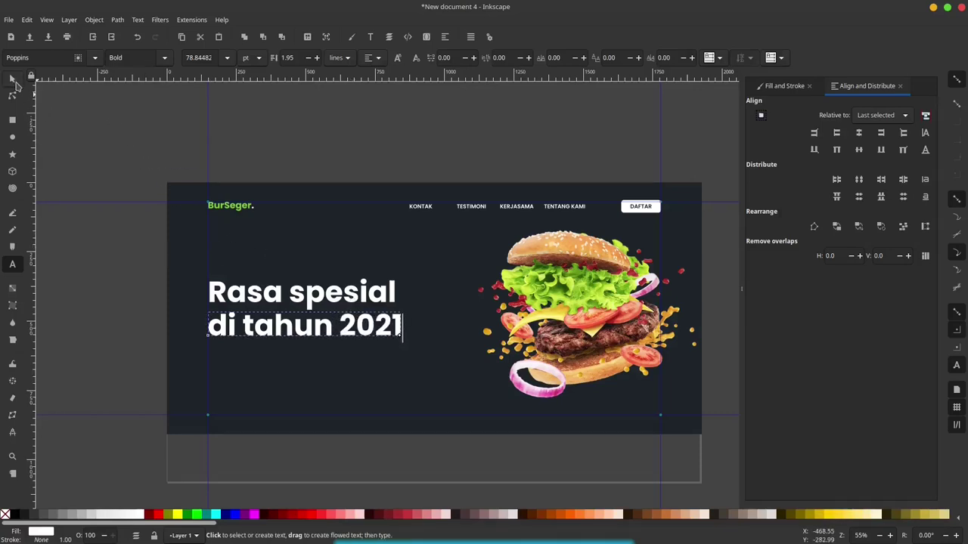
left_click(12, 79)
left_click(90, 123)
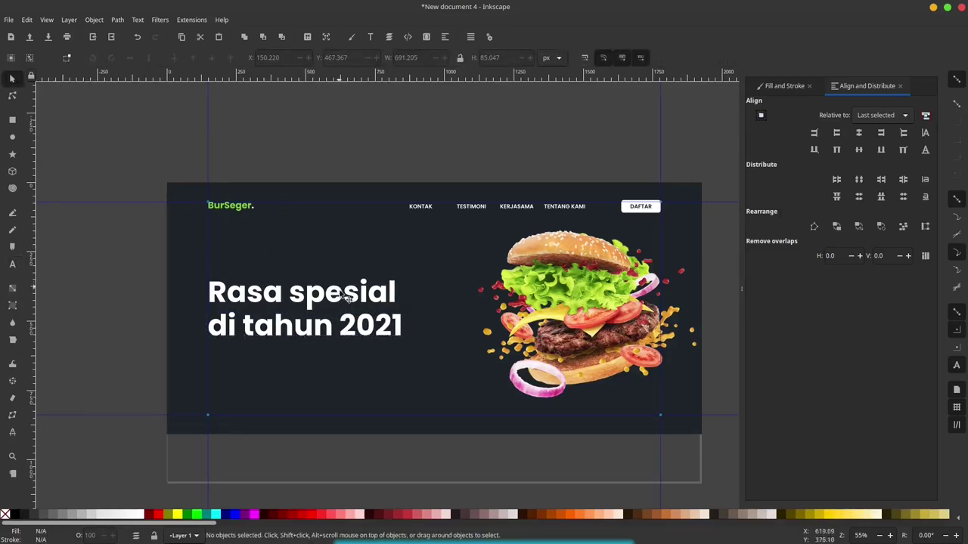
scroll(344, 325, "right", 1)
scroll(348, 331, "right", 2)
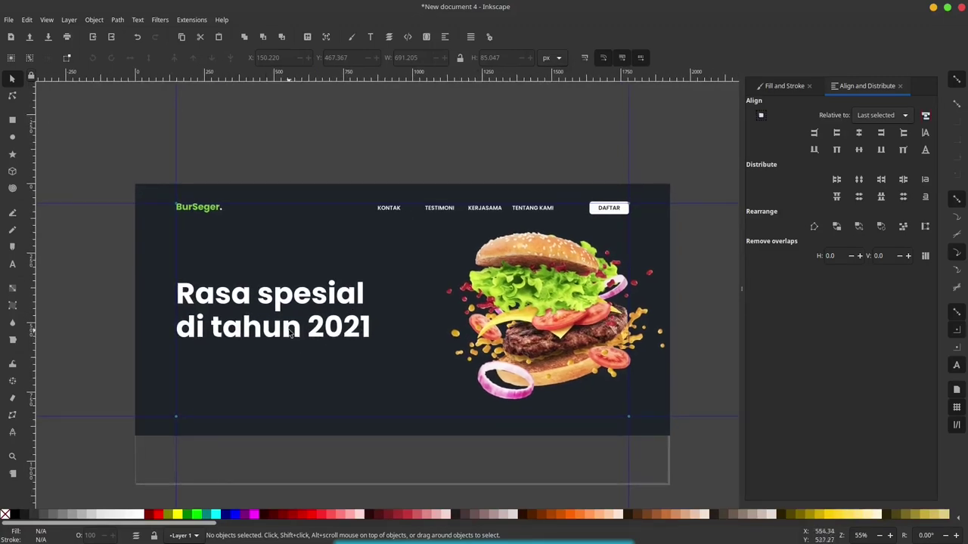
mouse_move(284, 327)
left_mouse_down()
mouse_move(402, 400)
mouse_move(410, 391)
mouse_move(341, 381)
left_mouse_up()
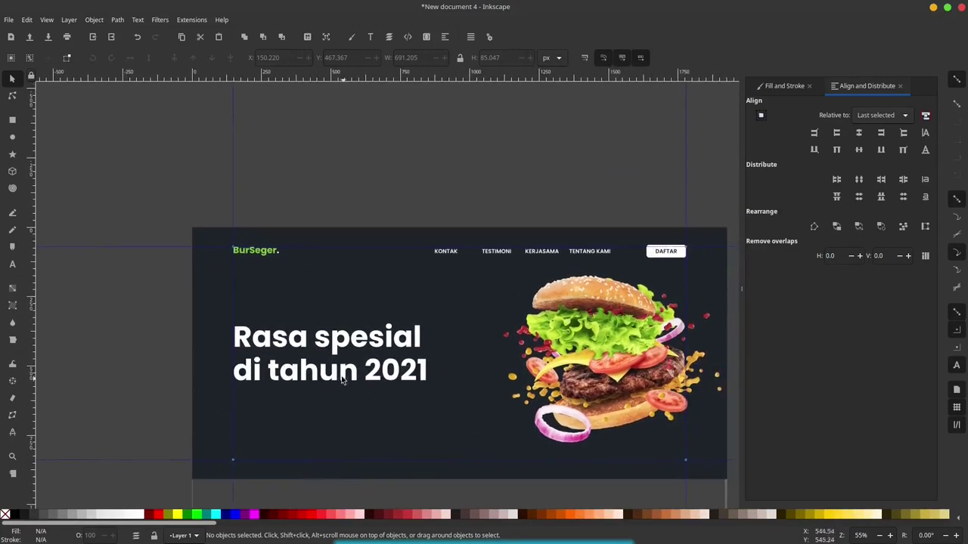
scroll(342, 384, "down", 2)
scroll(354, 339, "right", 2)
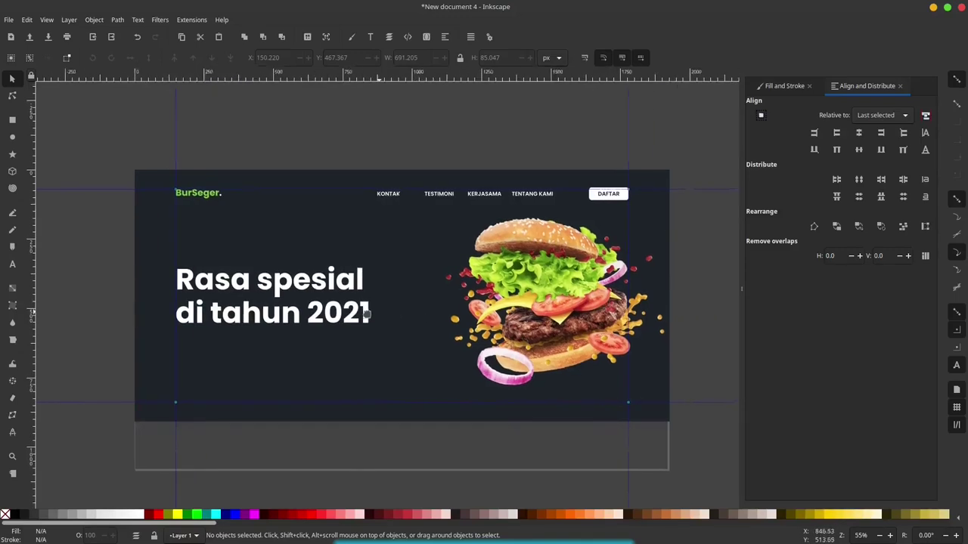
scroll(352, 313, "right", 1)
scroll(352, 279, "up", 1)
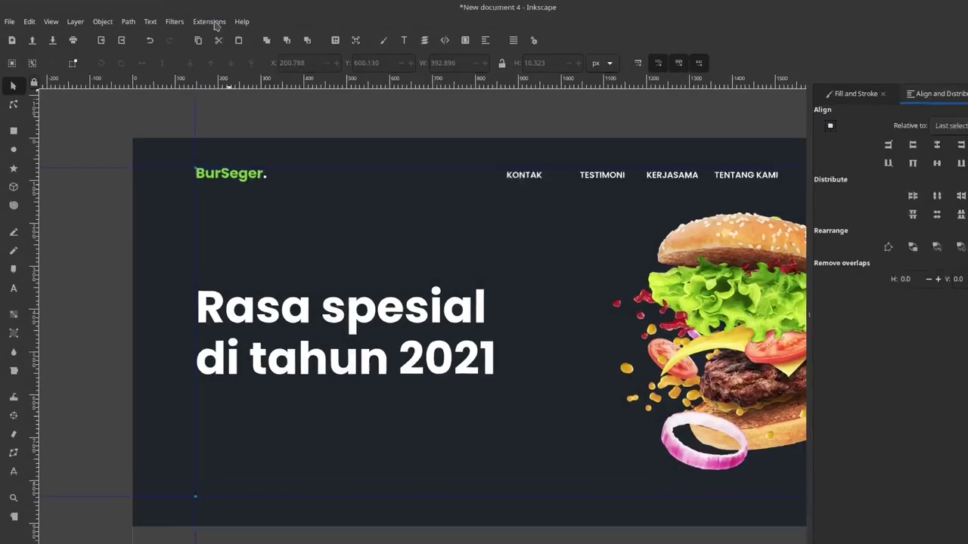
- Generate Lorem ipsum placeholder text and move it beneath the two-line heading
left_click(193, 20)
mouse_move(367, 295)
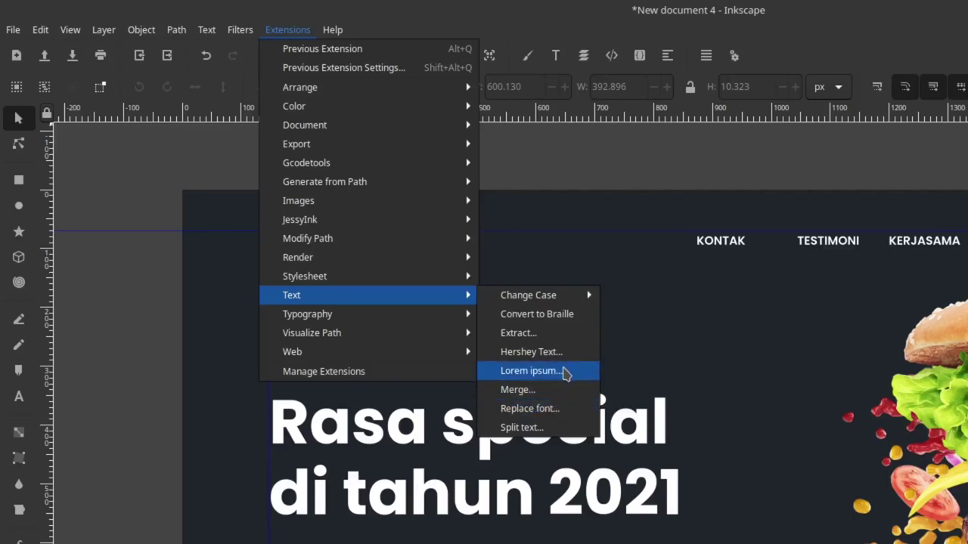
left_click(560, 371)
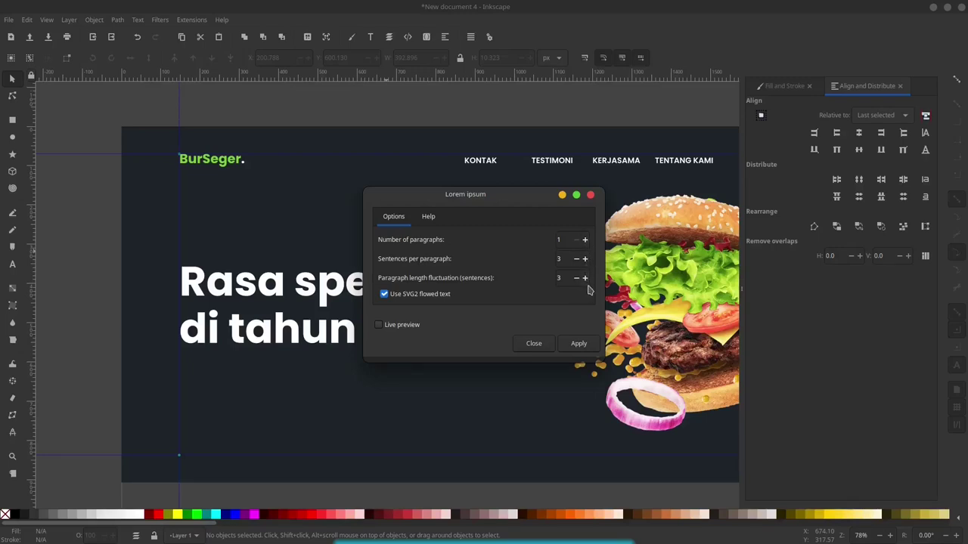
left_click(580, 344)
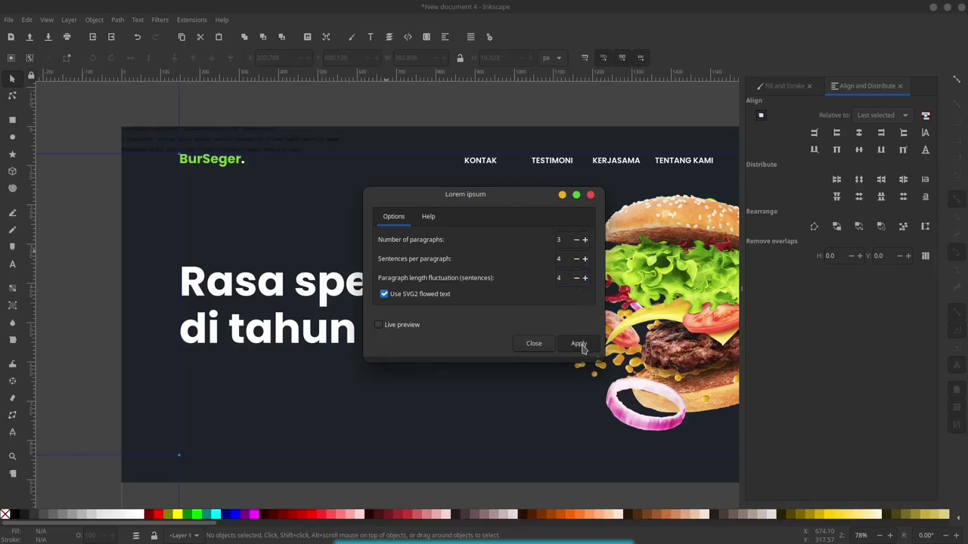
left_click(533, 344)
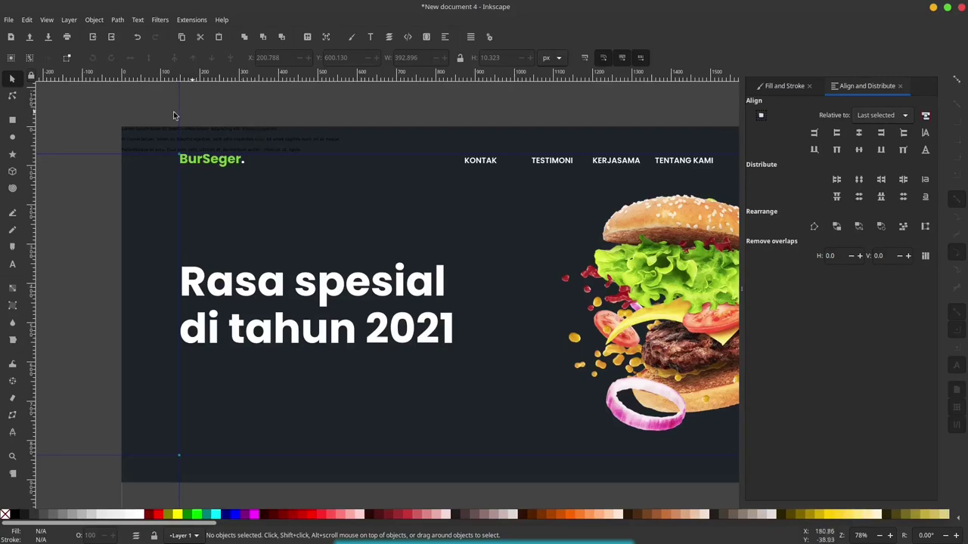
mouse_move(94, 106)
left_mouse_down()
mouse_move(239, 149)
mouse_move(391, 159)
left_mouse_up()
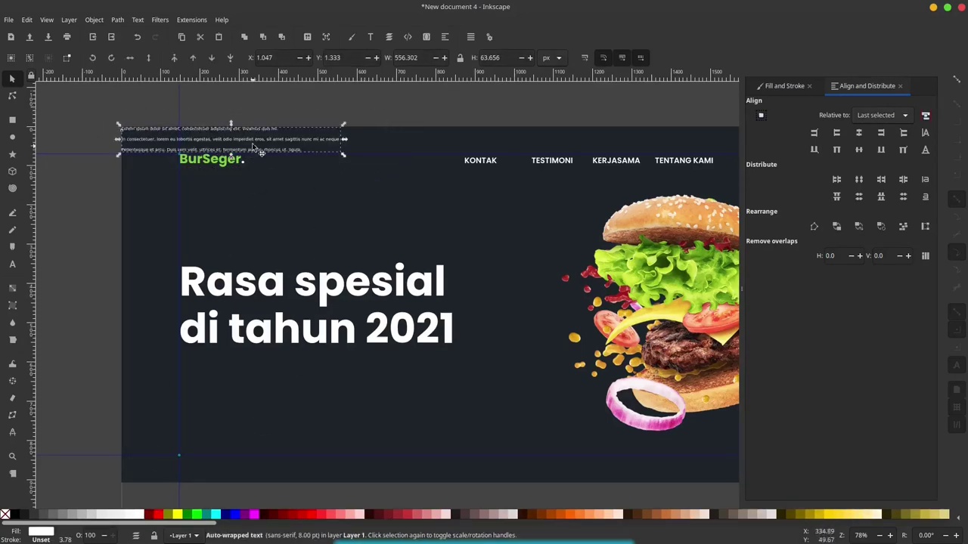
left_click_drag(260, 139, 334, 374)
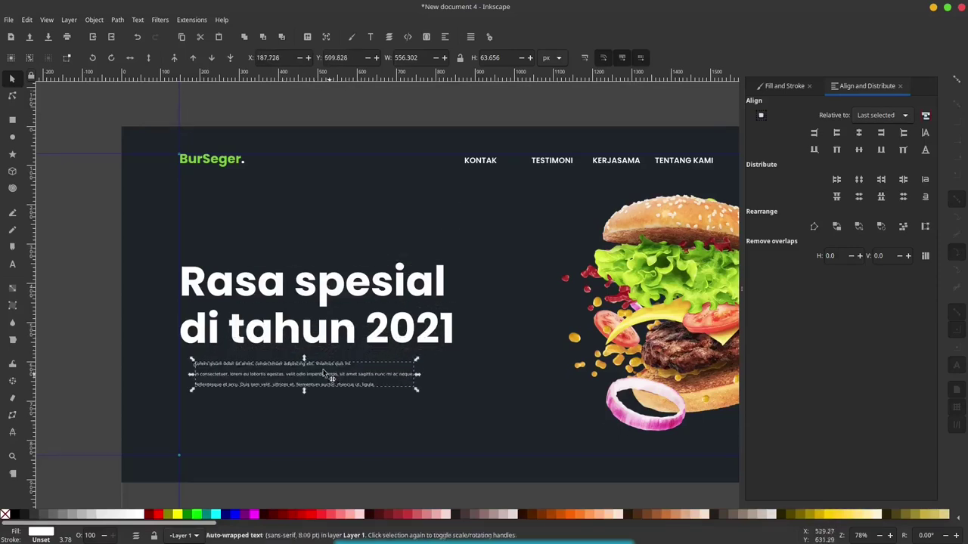
- Set the body paragraph to 12 pt and tighten its line spacing
scroll(79, 360, "up", 1)
key("t")
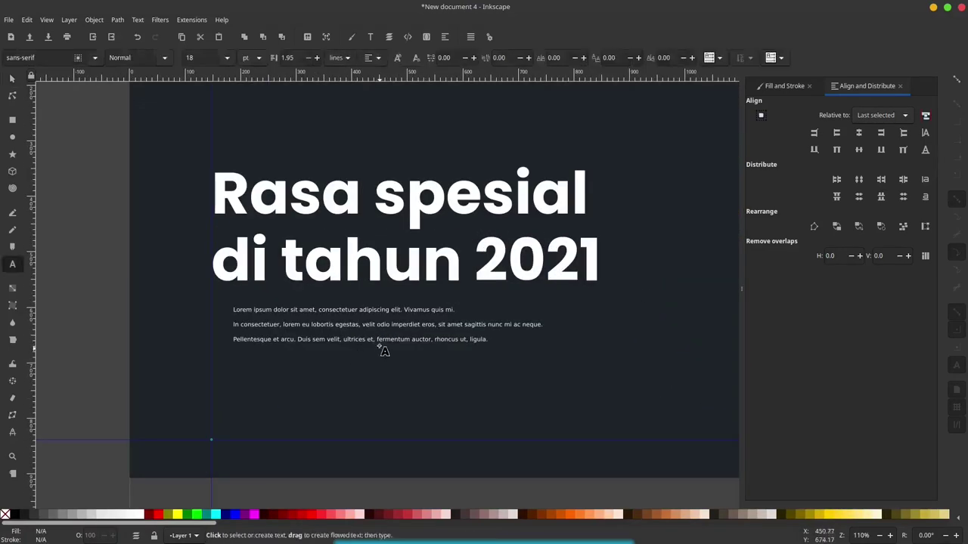
left_click(383, 328)
key("ctrl+a")
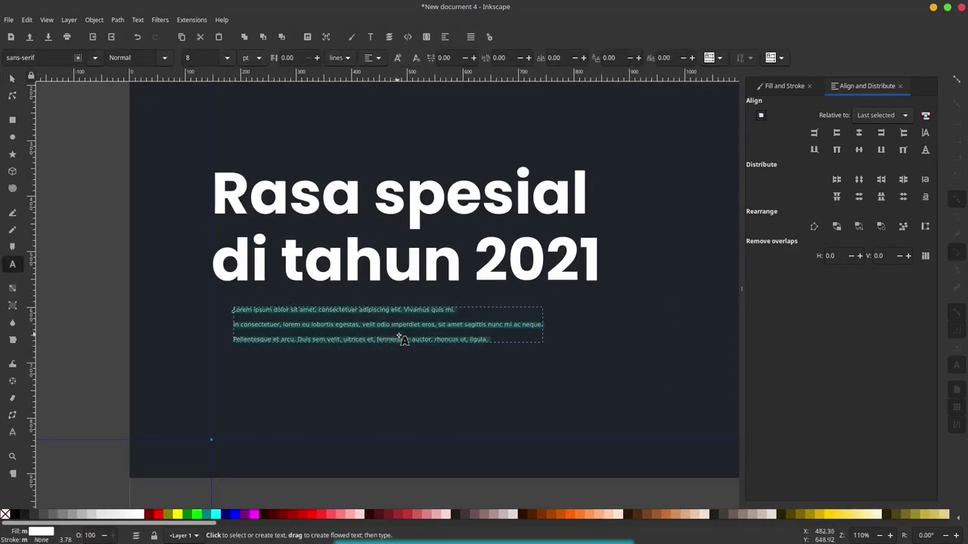
left_click(227, 57)
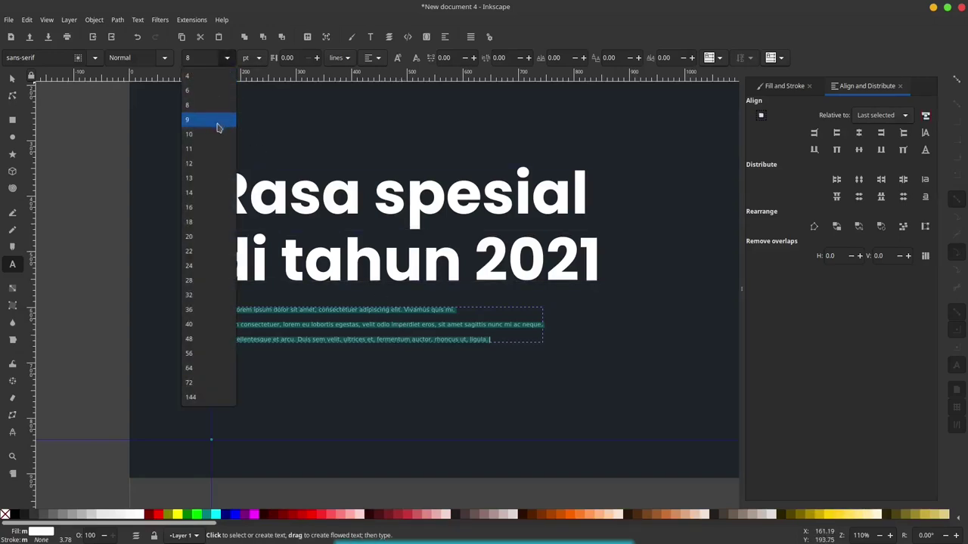
left_click(203, 163)
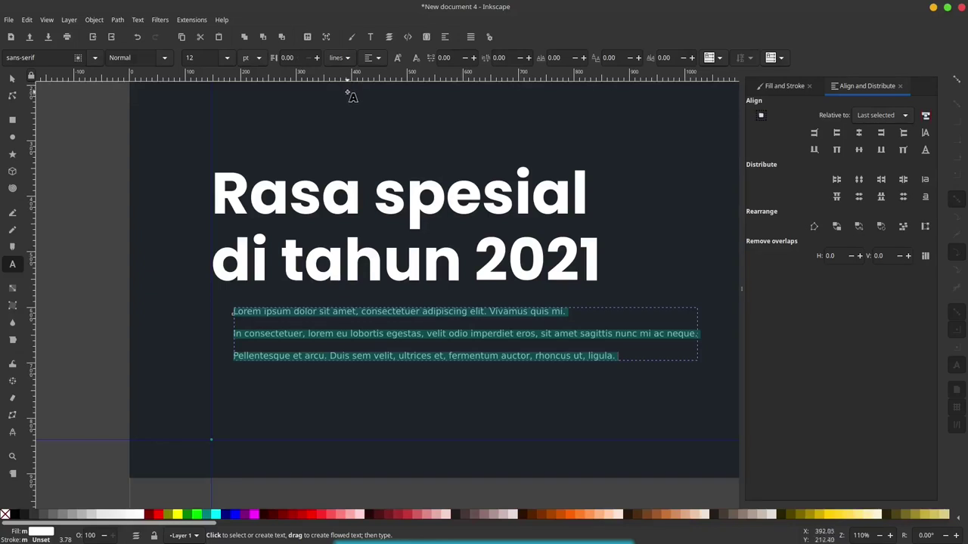
left_click(317, 58)
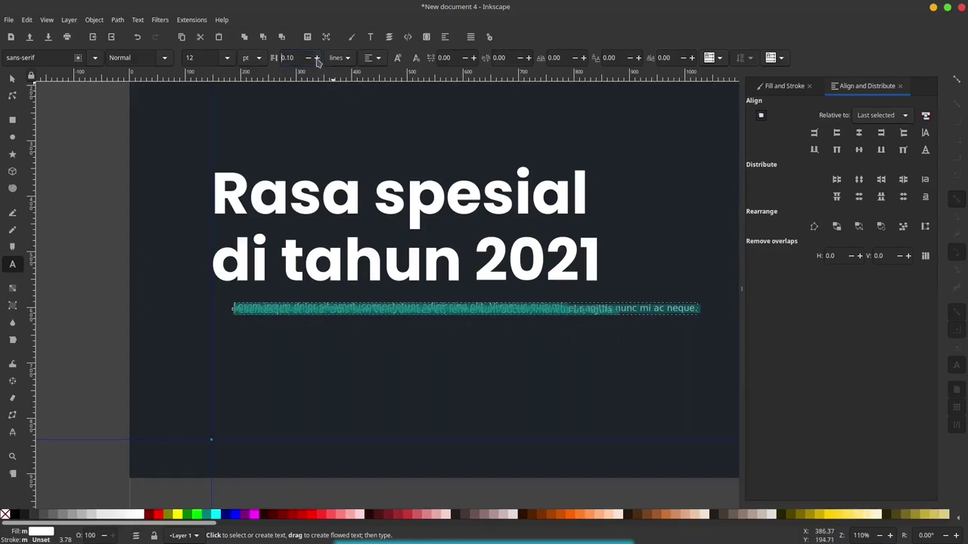
left_click(317, 58)
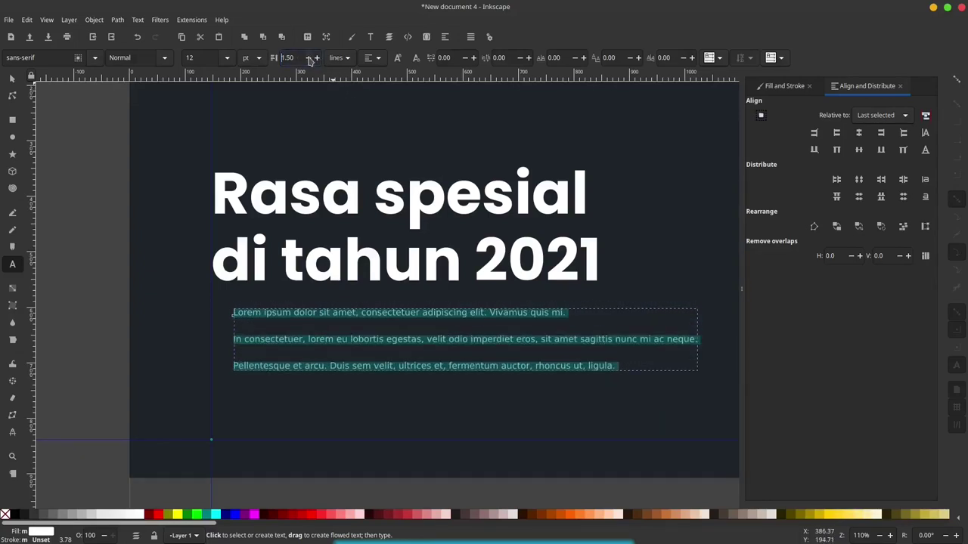
left_click(309, 58)
left_click(309, 58)
left_click(309, 58)
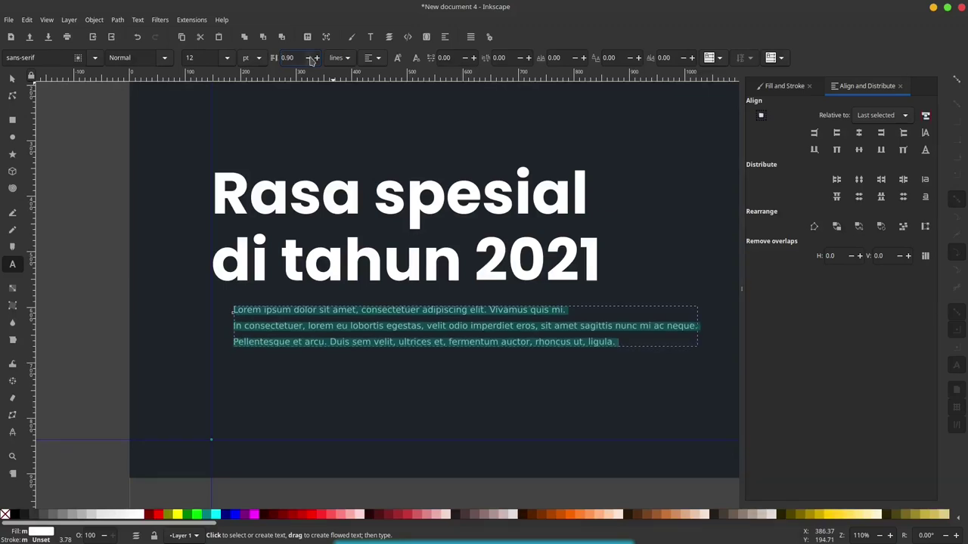
left_click(308, 58)
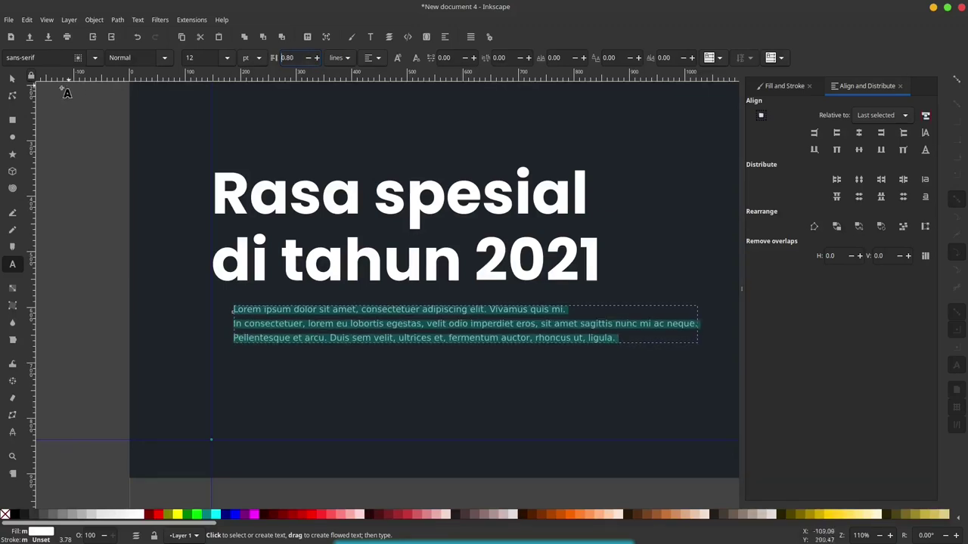
- Align the paragraph's left edge with the heading
left_click(12, 80)
left_click_drag(545, 325, 524, 329)
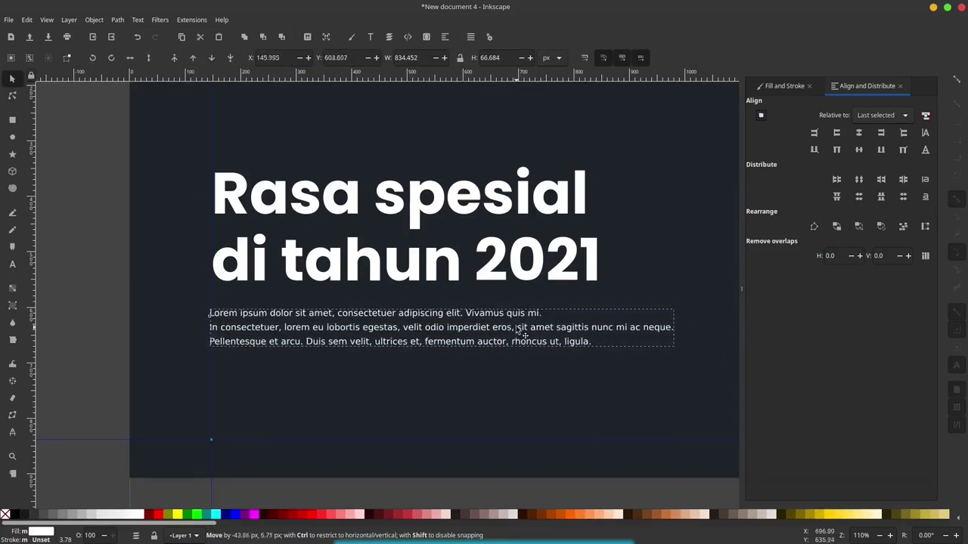
left_click(462, 273, "shift")
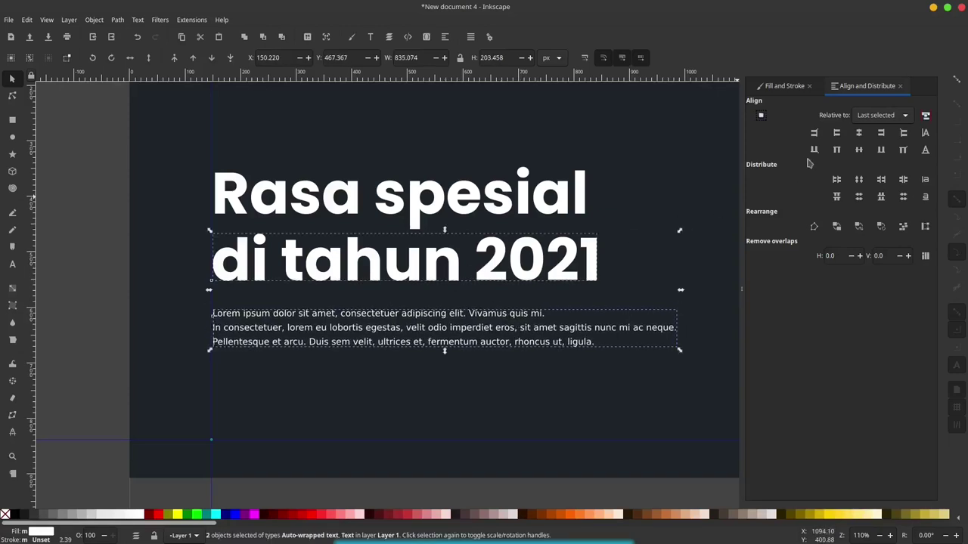
left_click(837, 133)
left_click(287, 356)
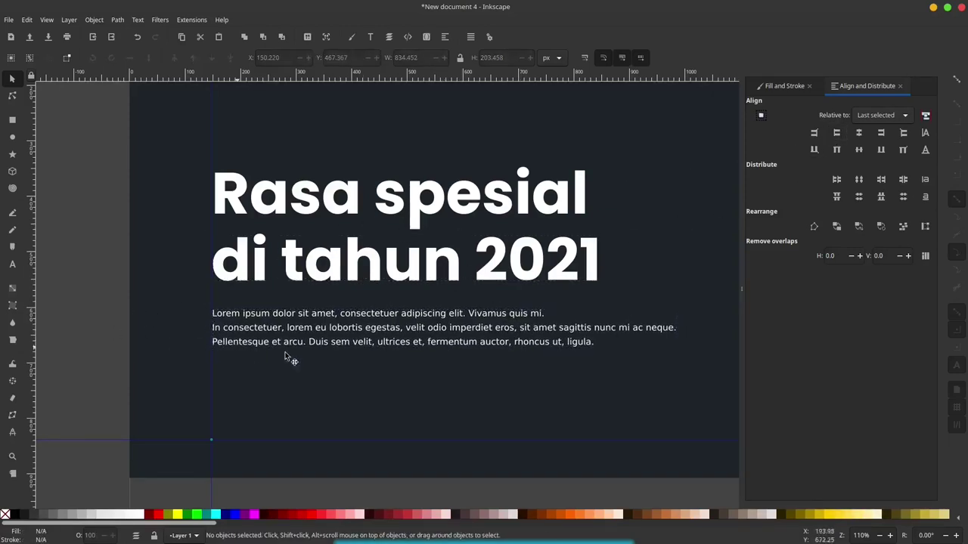
scroll(276, 350, "right", 3)
scroll(274, 348, "down", 2, "ctrl")
scroll(293, 335, "left", 3)
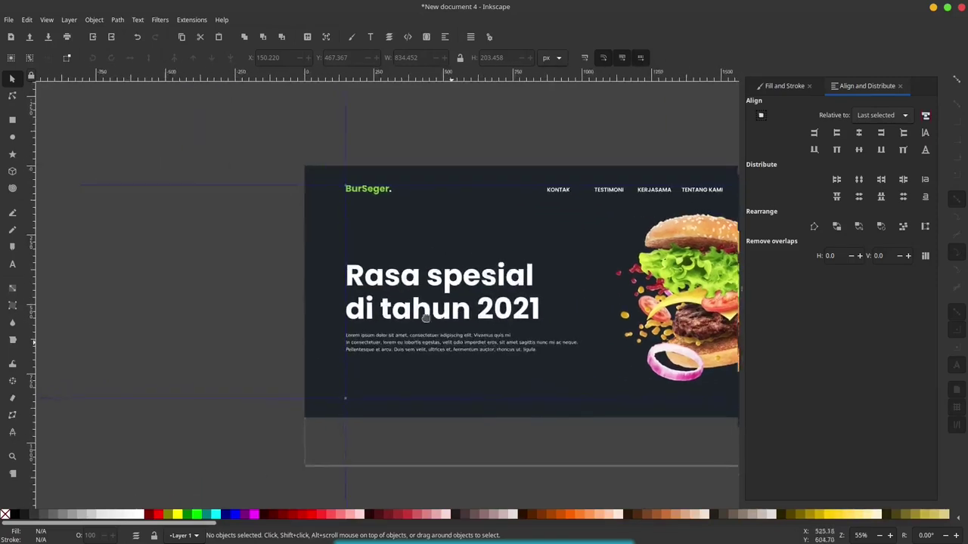
scroll(419, 324, "right", 2)
scroll(335, 348, "right", 2)
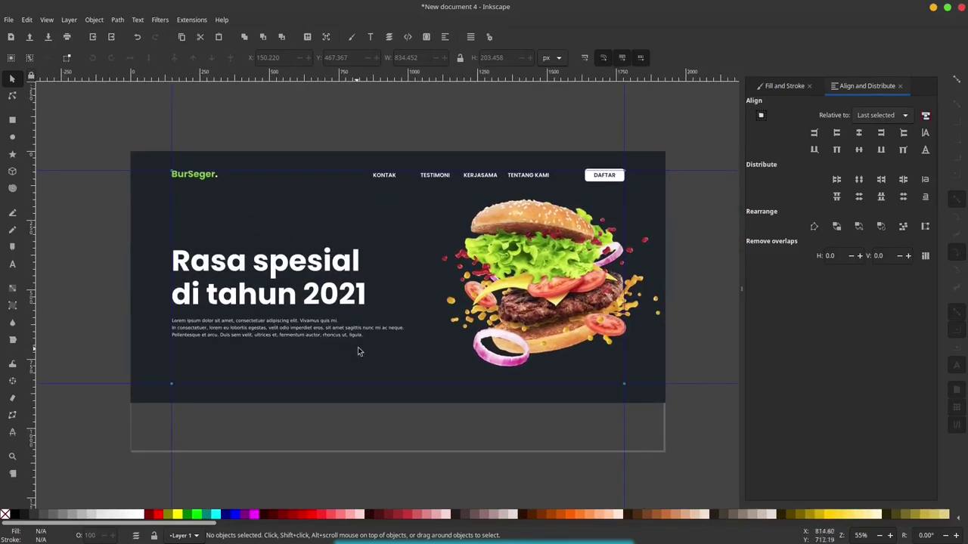
left_click(13, 212)
scroll(227, 269, "left", 2)
scroll(227, 269, "up", 1)
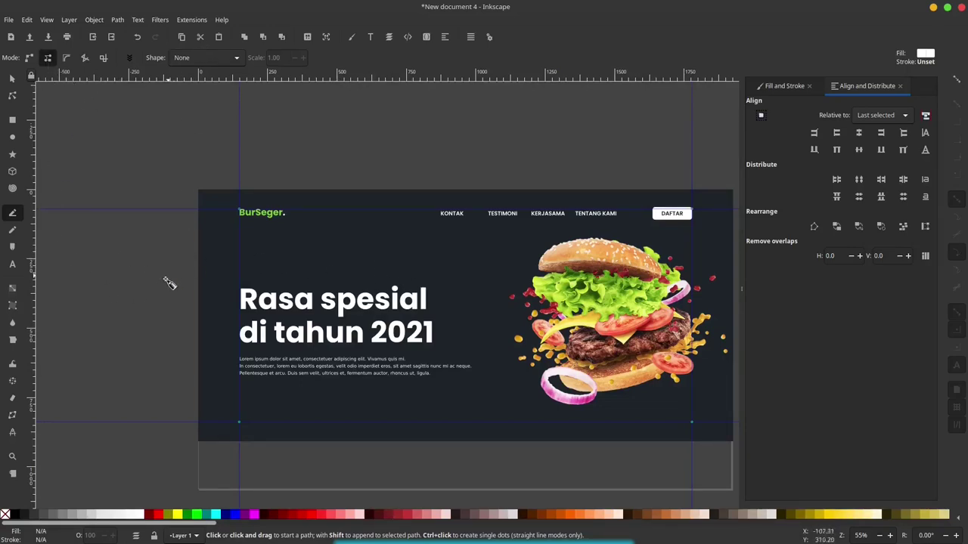
- Draw a closed white wavy shape spanning the banner with the Pen tool
left_click(159, 306)
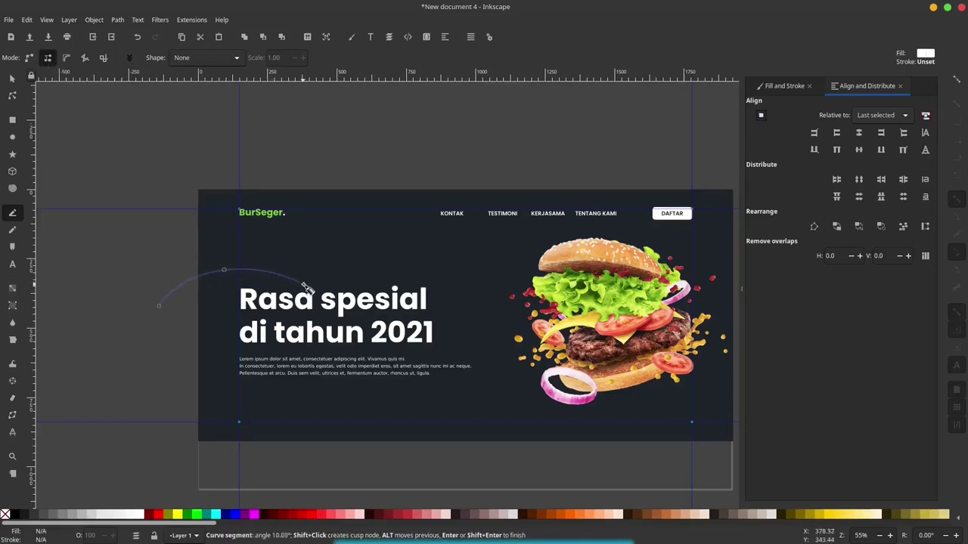
left_click(340, 162)
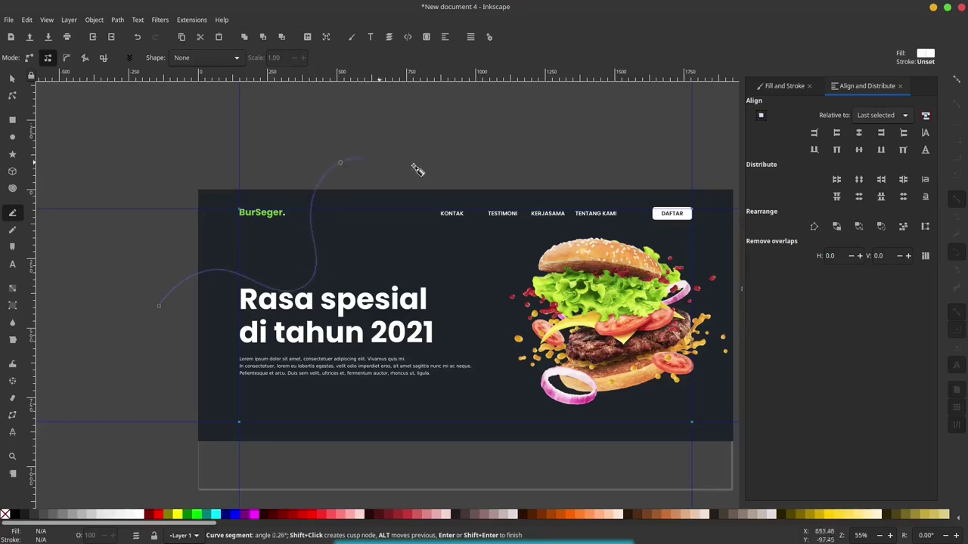
left_click(374, 215)
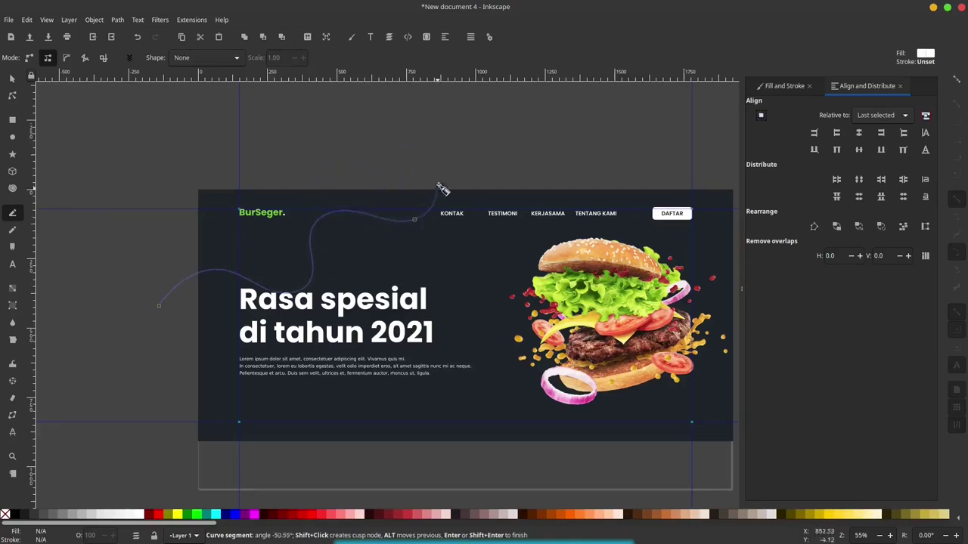
left_click(526, 159)
left_click(695, 166)
left_click(642, 281)
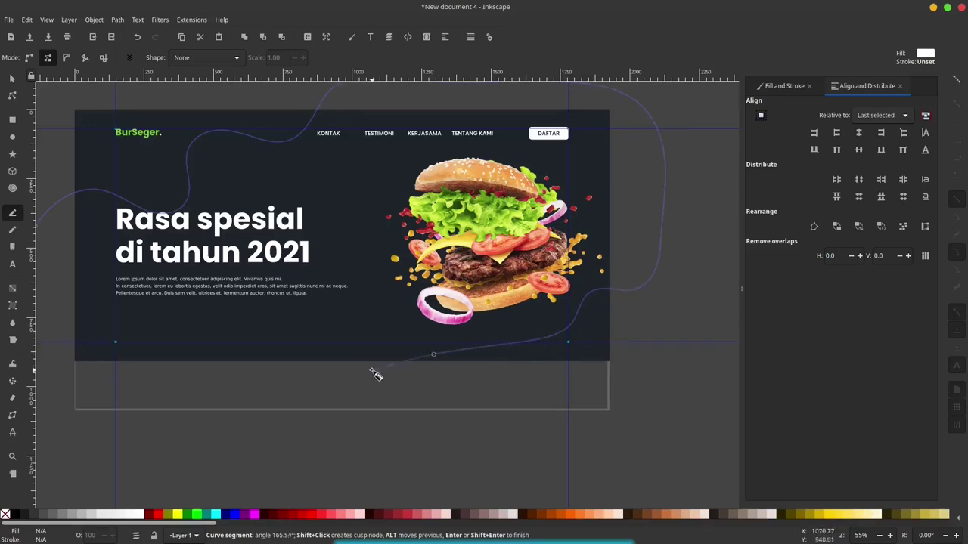
left_click(242, 353)
scroll(719, 242, "up", 3)
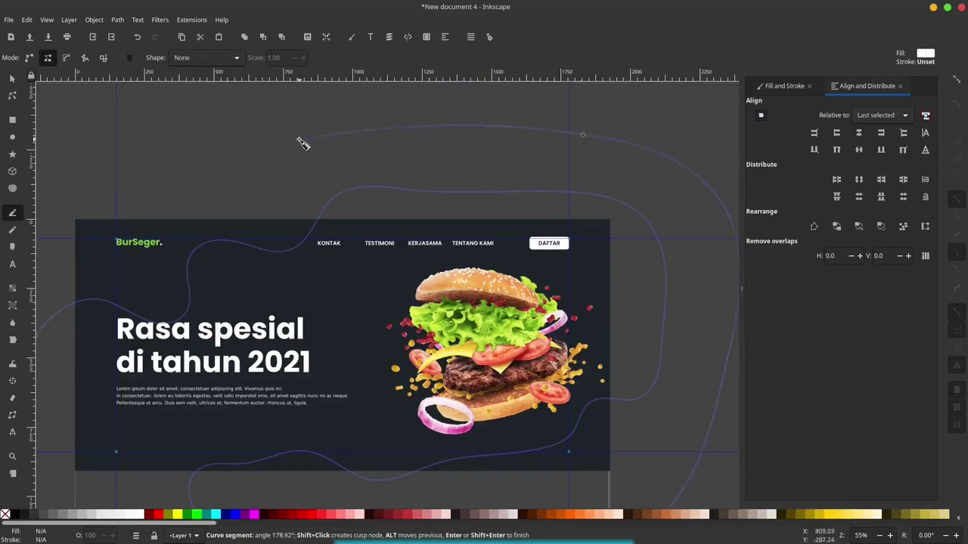
scroll(303, 143, "left", 6)
left_click(190, 255)
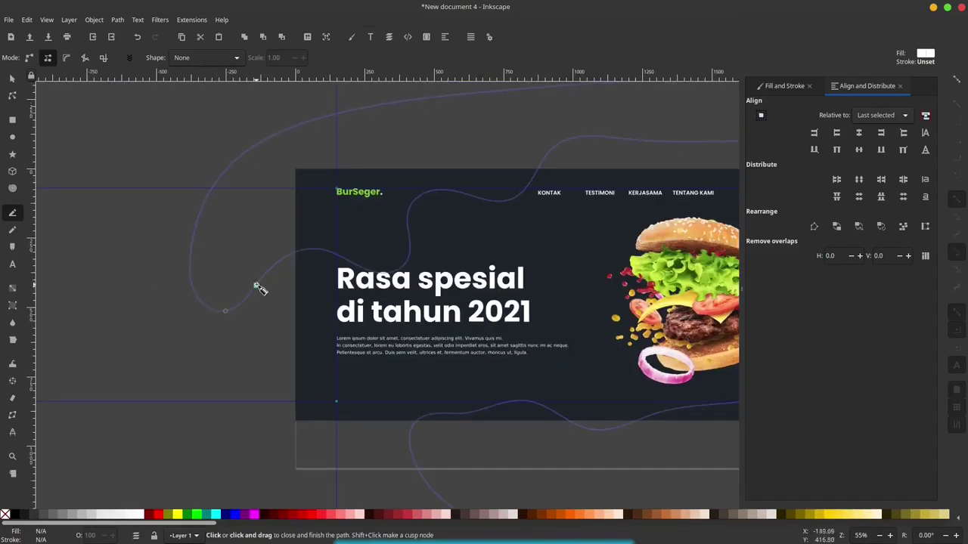
left_click(257, 285)
- Duplicate the background rectangle and intersect it with the wavy shape to trim it
left_click(13, 80)
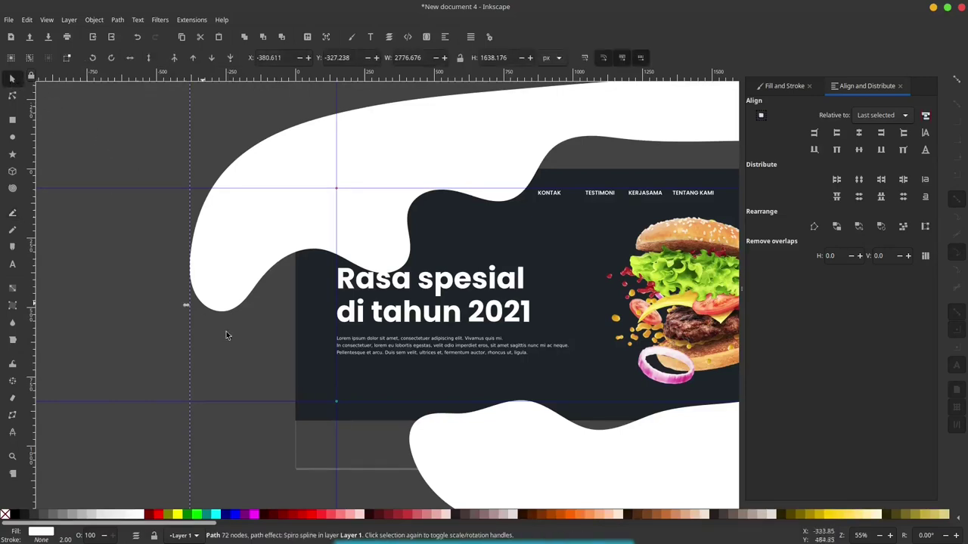
left_click(313, 380)
scroll(310, 355, "up", 1)
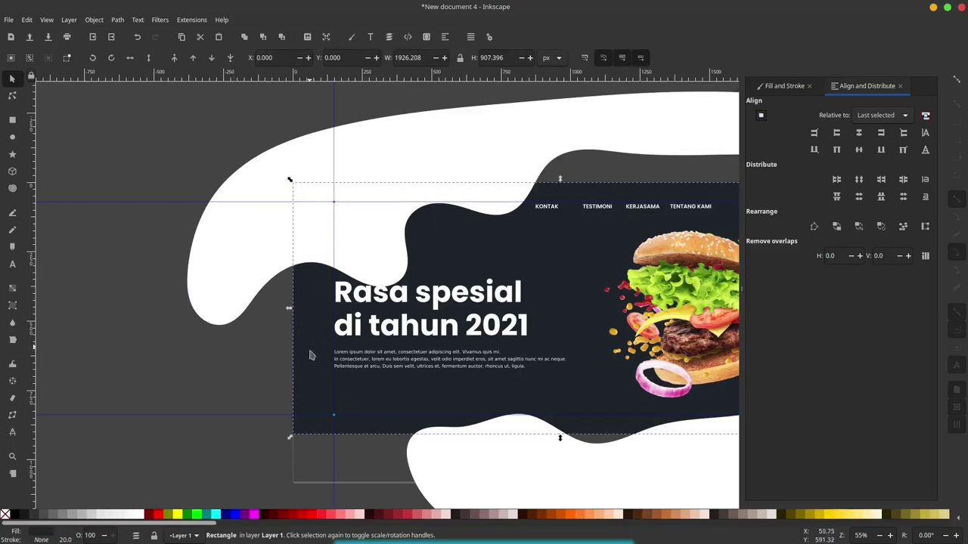
right_click(309, 355)
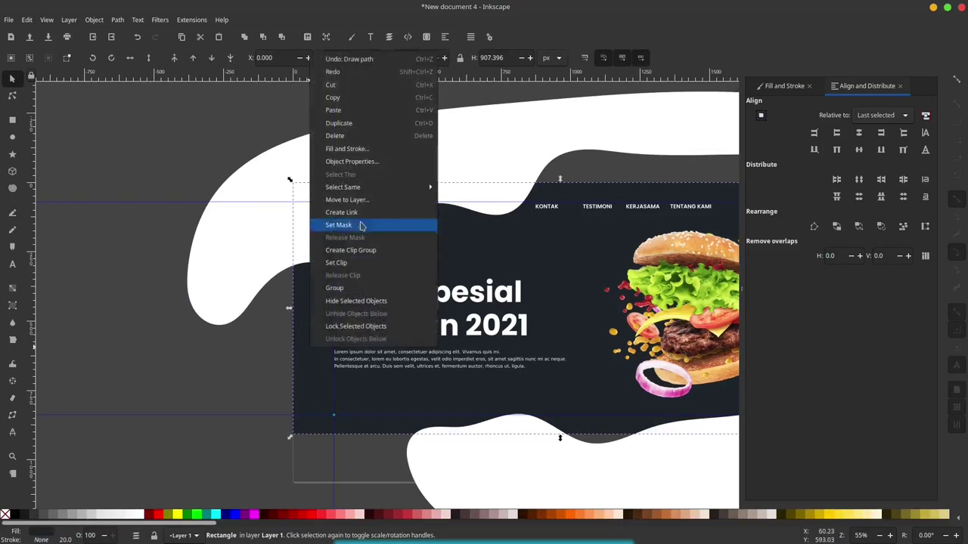
left_click(378, 124)
left_click(301, 152, "shift")
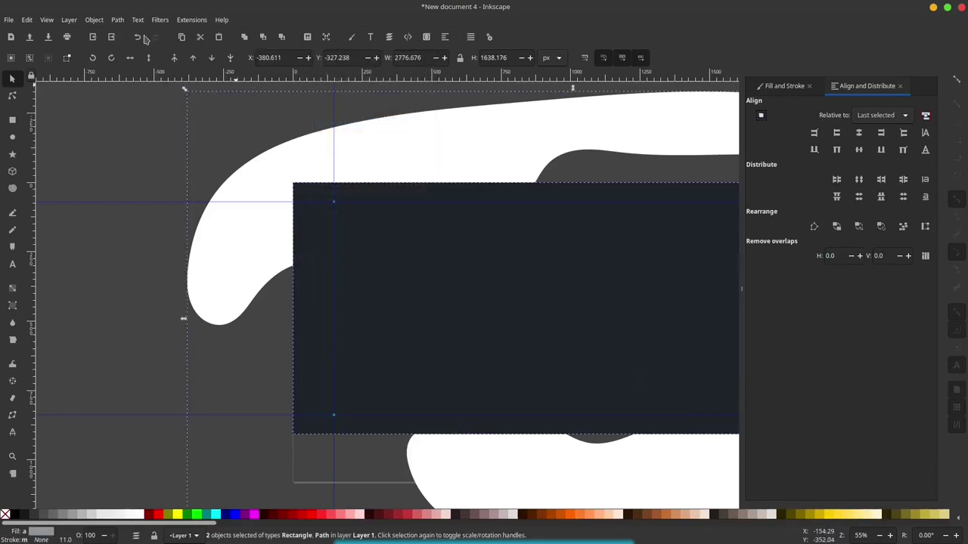
left_click(118, 21)
left_click(138, 96)
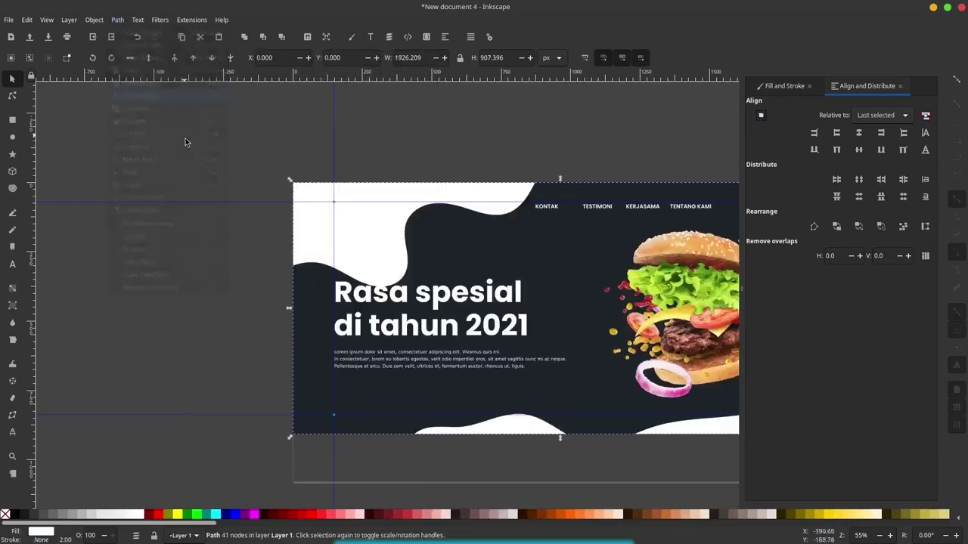
scroll(229, 180, "right", 5)
- Colour the wave shapes lime green sampled from the lettuce
scroll(260, 266, "up", 1)
scroll(260, 266, "left", 2)
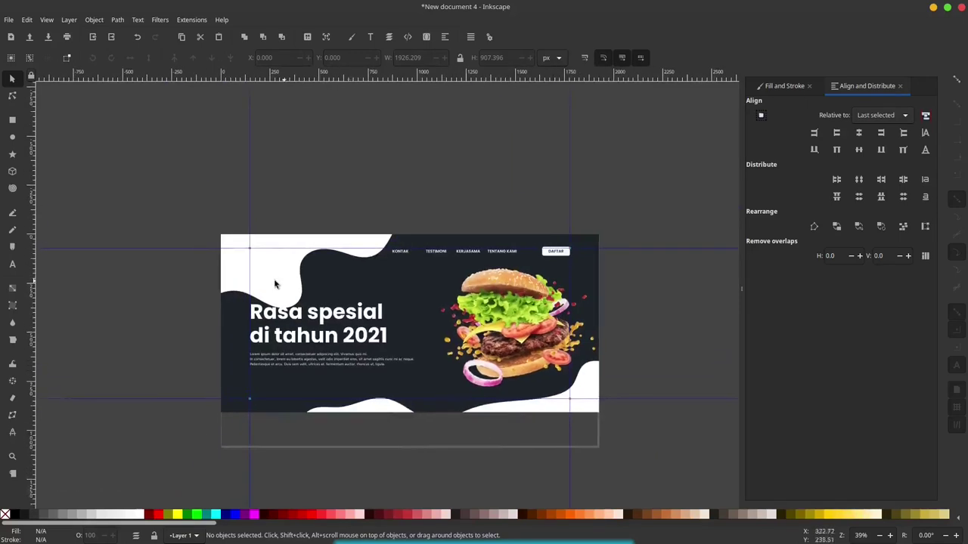
left_click(270, 280)
left_click(12, 323)
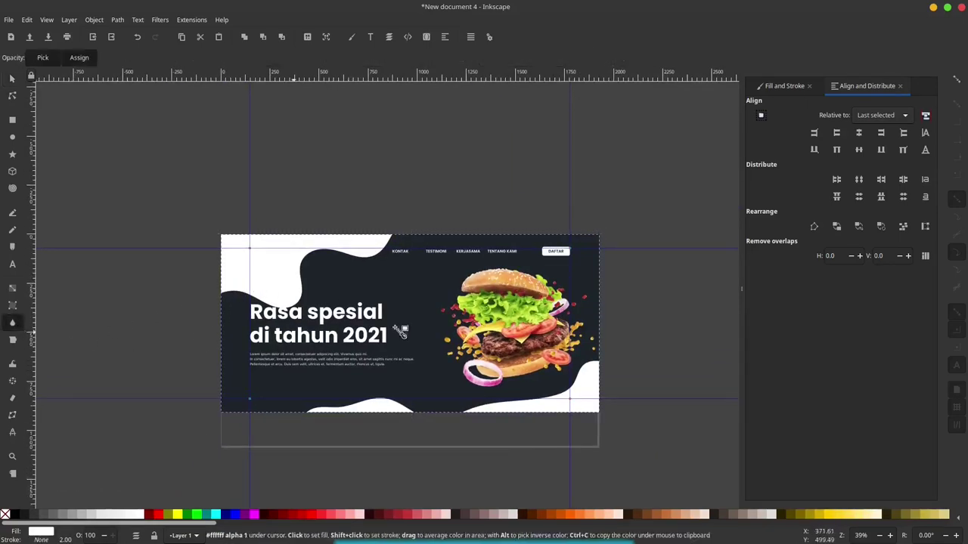
left_click(499, 316)
left_click(12, 78)
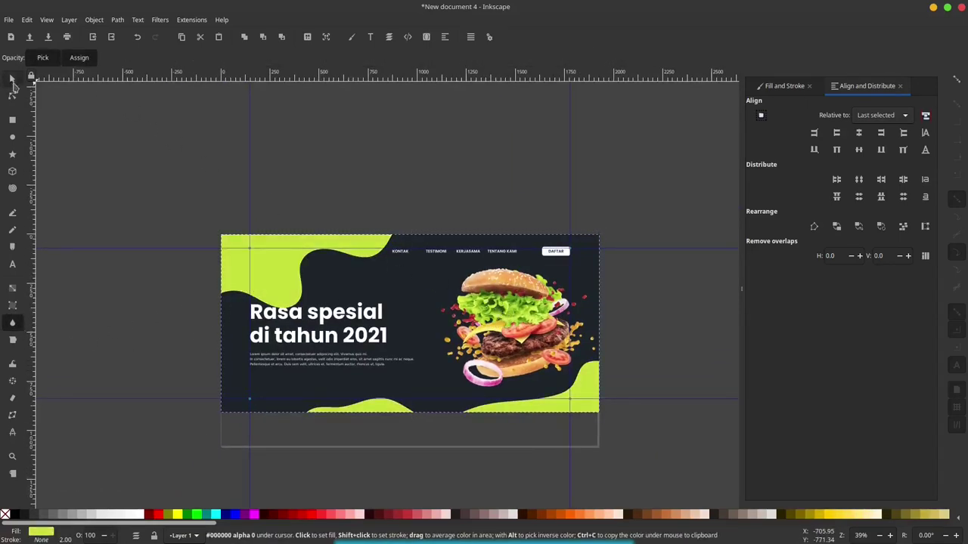
left_click(230, 59)
left_click(193, 58)
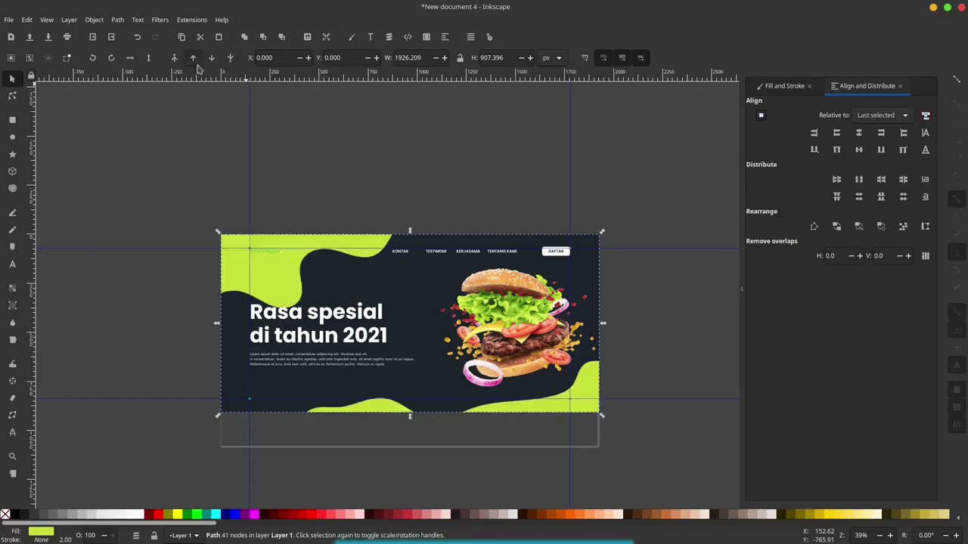
left_click(259, 144)
- In Fill and Stroke, lower the waves' opacity and change their fill to white
scroll(288, 279, "up", 1)
left_click(295, 281)
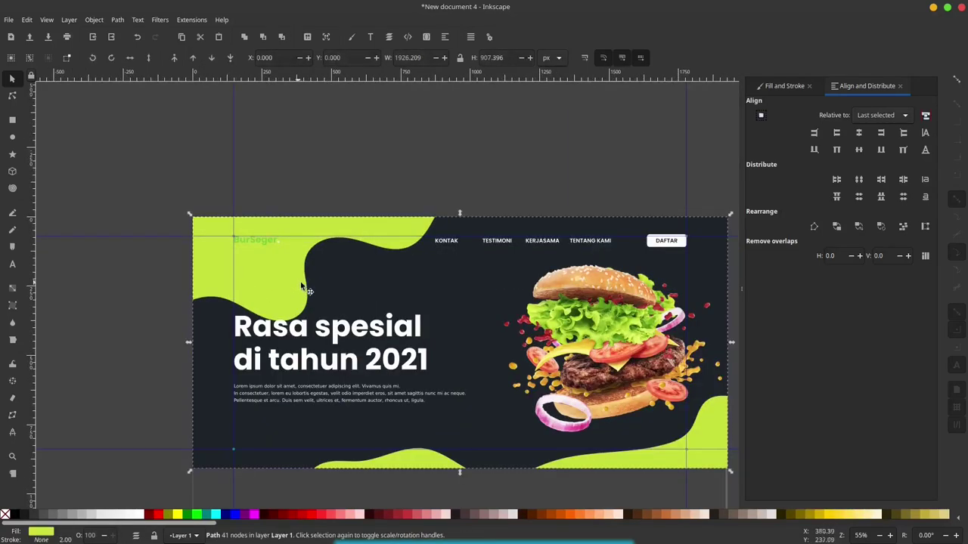
left_click(786, 88)
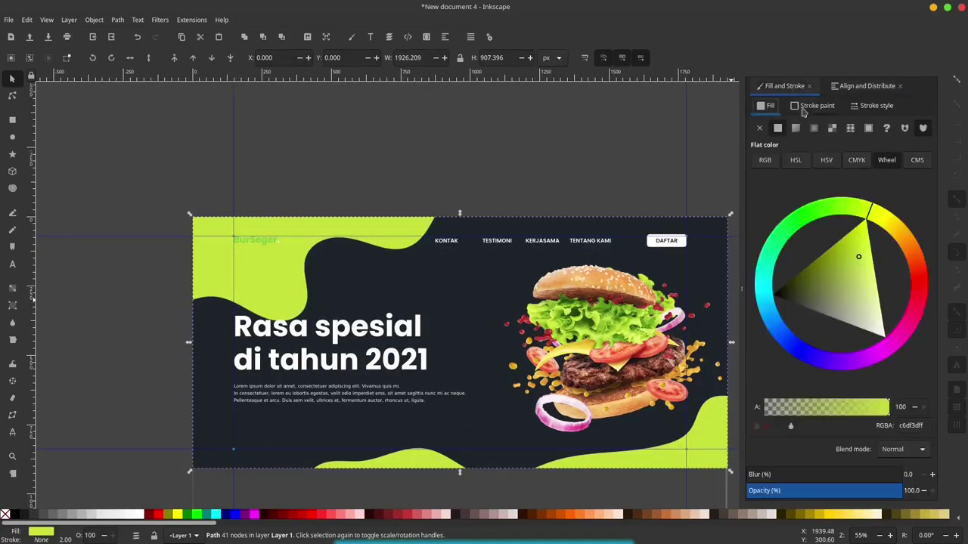
left_click_drag(807, 492, 765, 498)
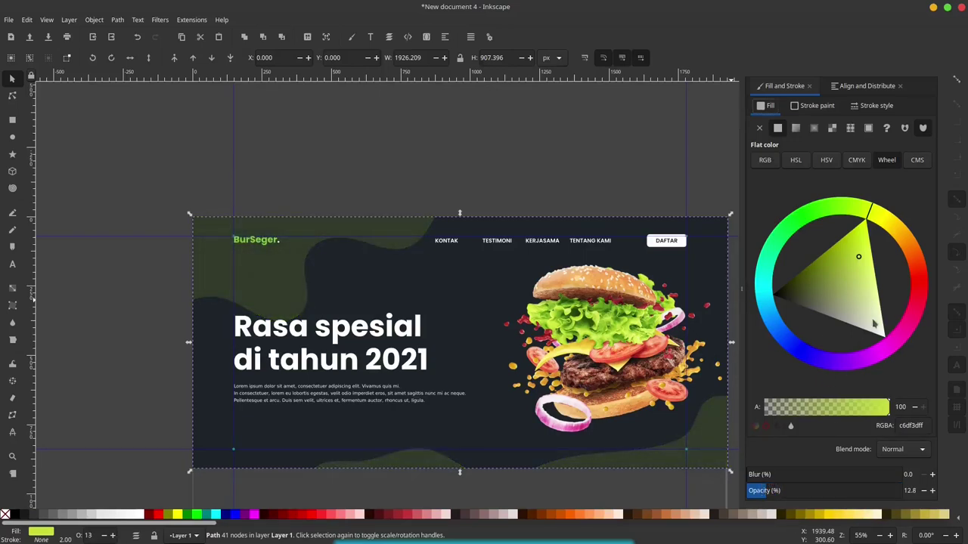
left_click_drag(873, 324, 899, 393)
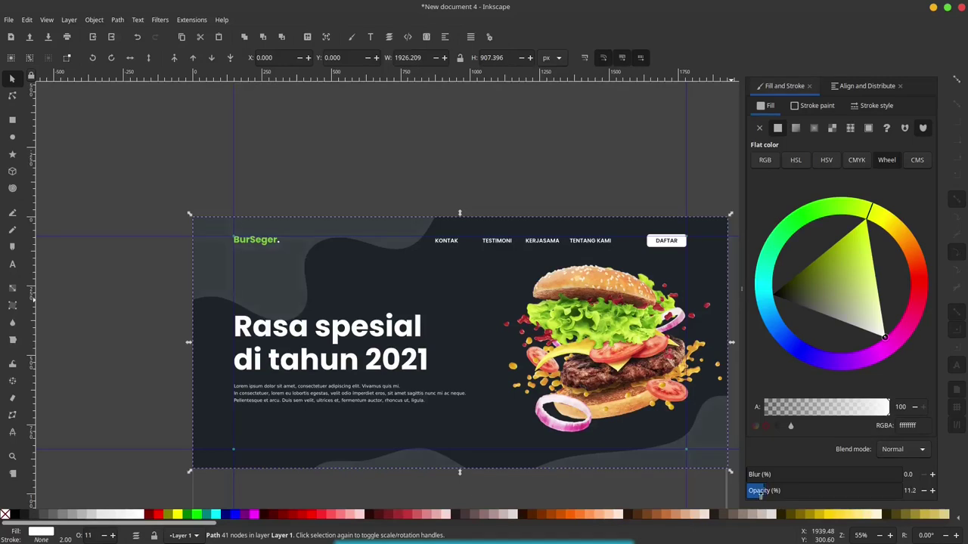
left_click_drag(760, 494, 746, 493)
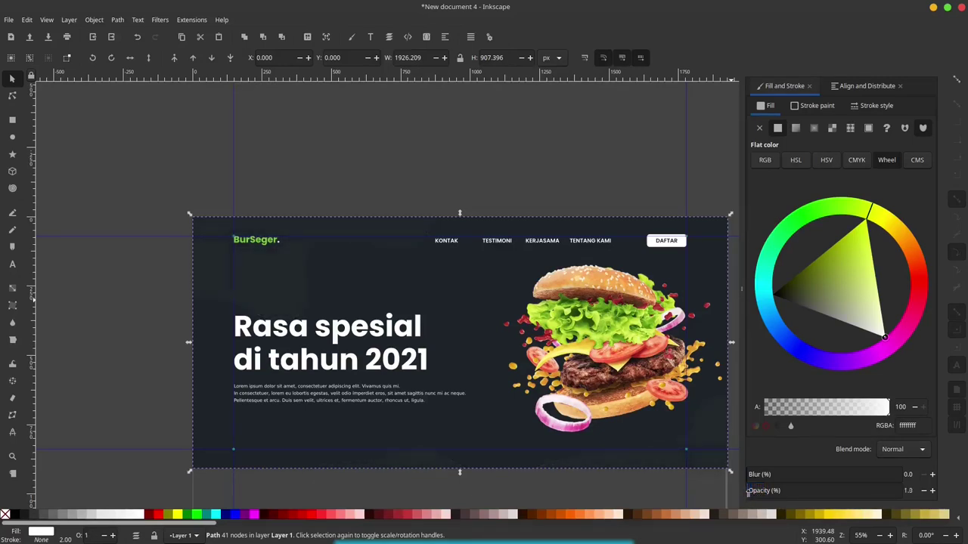
- Fill the waves with the sampled navy, lightened to 222a31ff, at full opacity
left_click(791, 427)
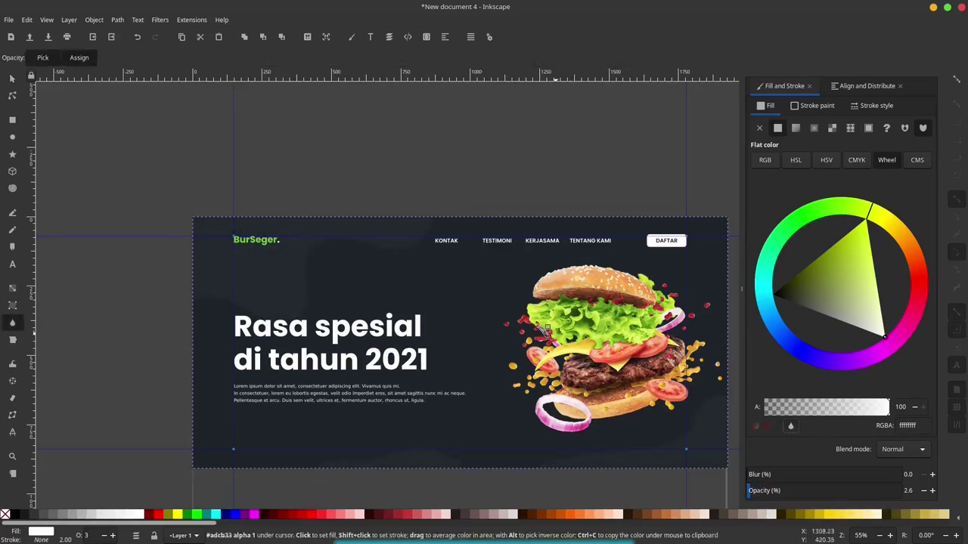
left_click(639, 338)
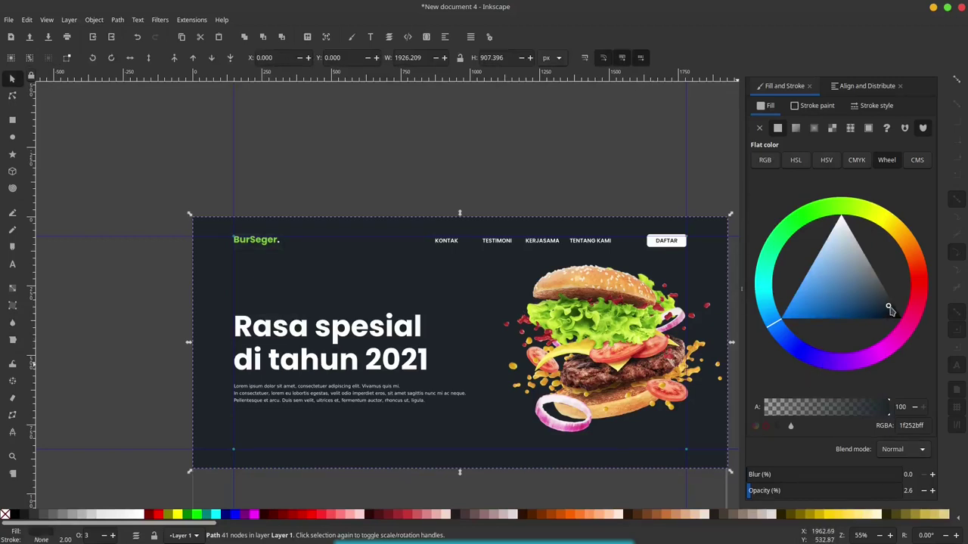
left_click_drag(889, 307, 886, 294)
left_click_drag(775, 493, 949, 478)
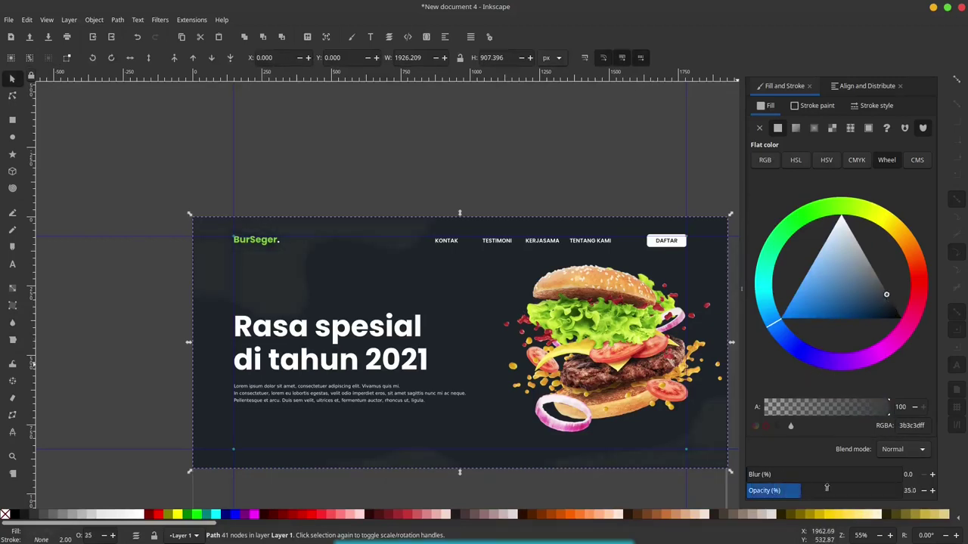
left_click_drag(890, 304, 888, 312)
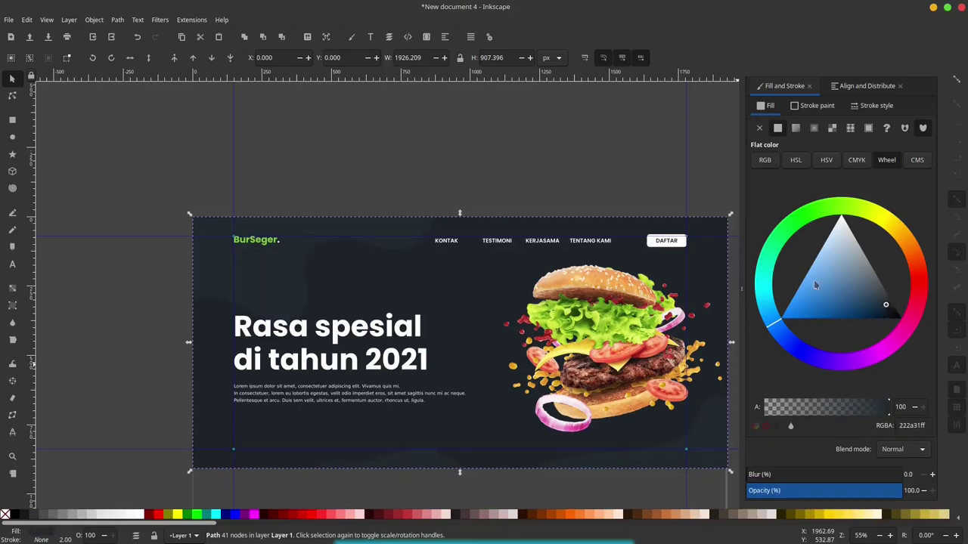
left_click(47, 98)
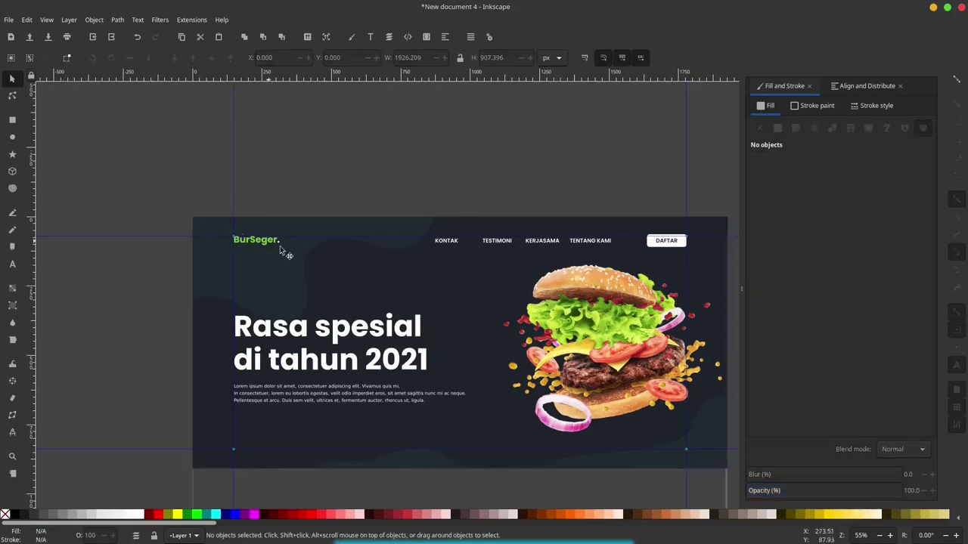
scroll(281, 249, "up", 1)
scroll(376, 284, "down", 2)
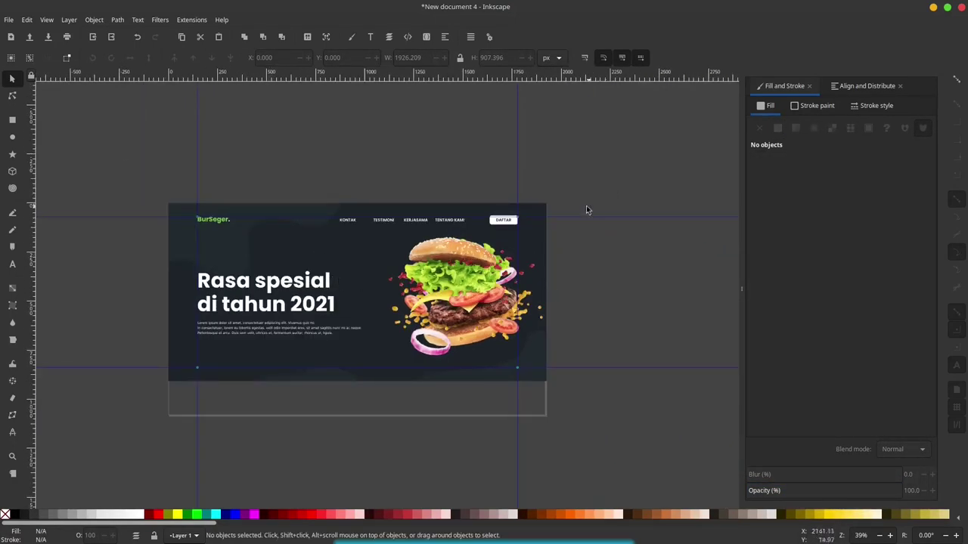
scroll(421, 248, "up", 1)
scroll(551, 212, "up", 1)
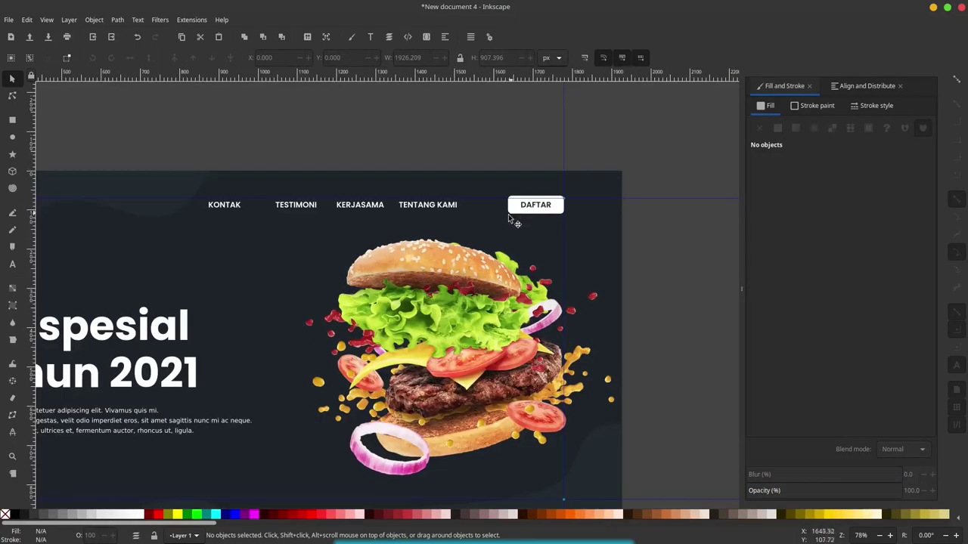
scroll(463, 316, "down", 1)
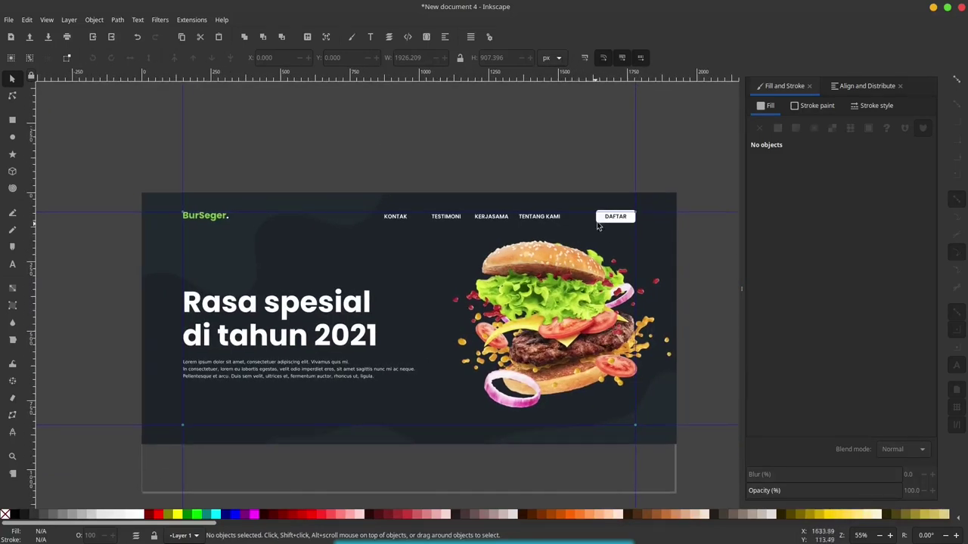
- Move a copy of the white DAFTAR rounded rectangle below the paragraph
left_click(597, 223)
left_click(576, 174)
left_click(598, 223)
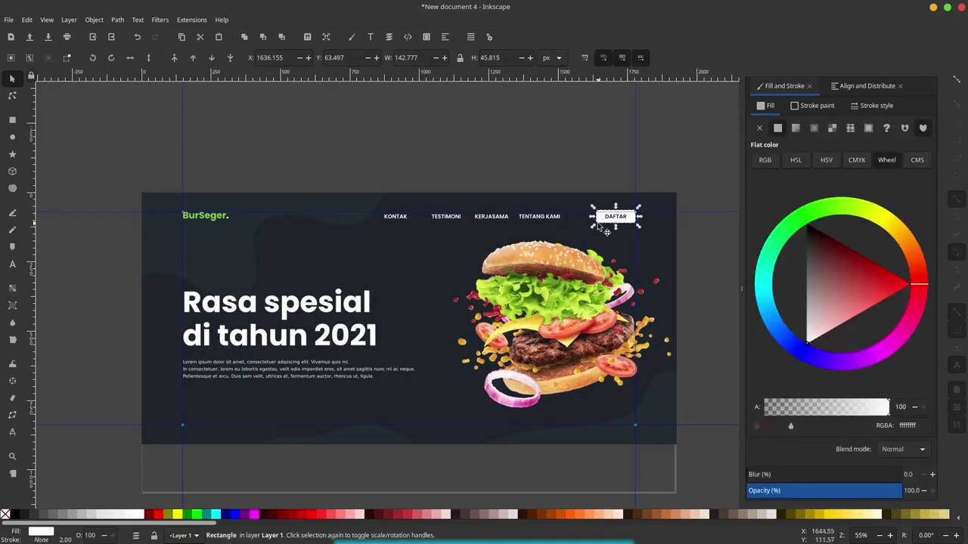
left_click(600, 224)
mouse_move(599, 224)
left_mouse_down()
mouse_move(415, 401)
mouse_move(490, 375)
mouse_move(438, 398)
left_mouse_up()
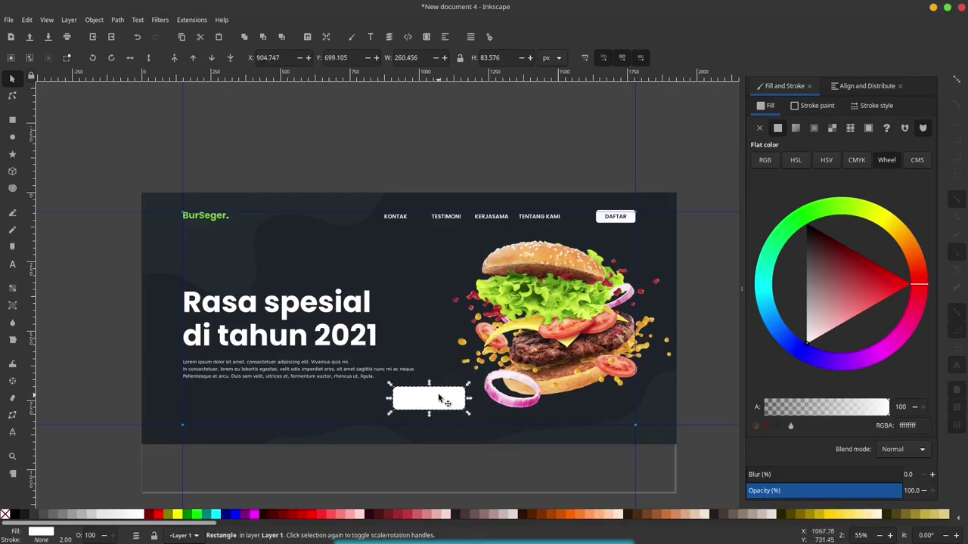
- Add the price text 'Rp. 25k' in Poppins Bold, size 22
left_click(12, 263)
scroll(454, 397, "up", 2, "ctrl")
left_click(434, 350)
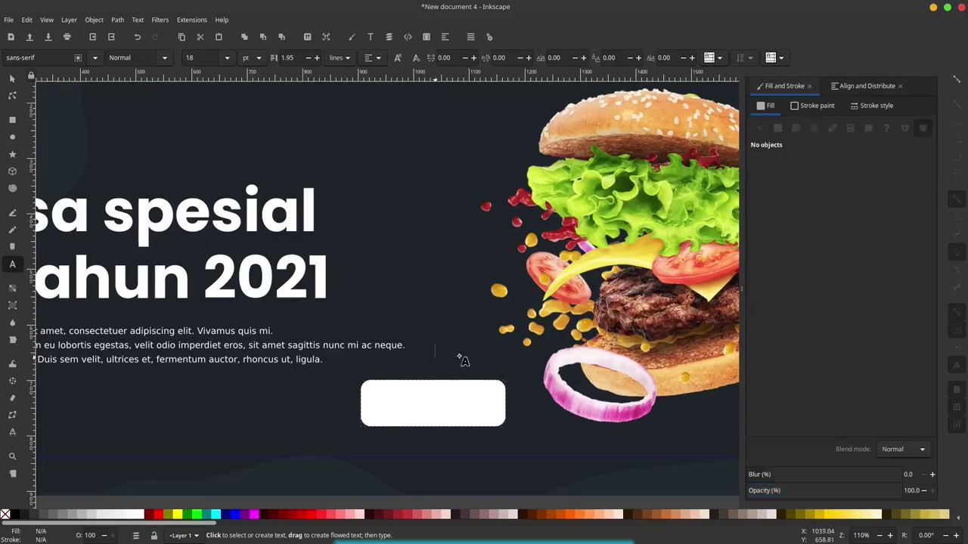
type("Rp. 25k")
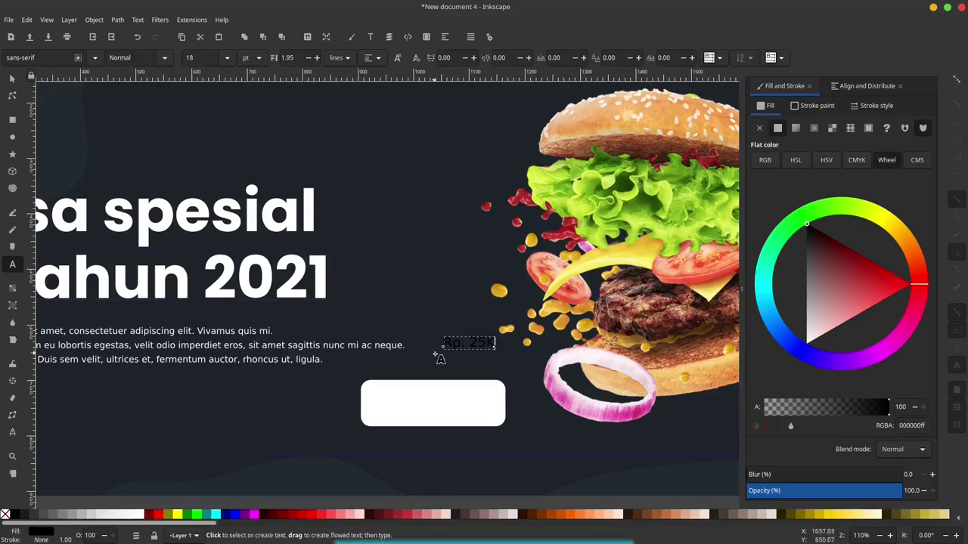
key("ctrl+a")
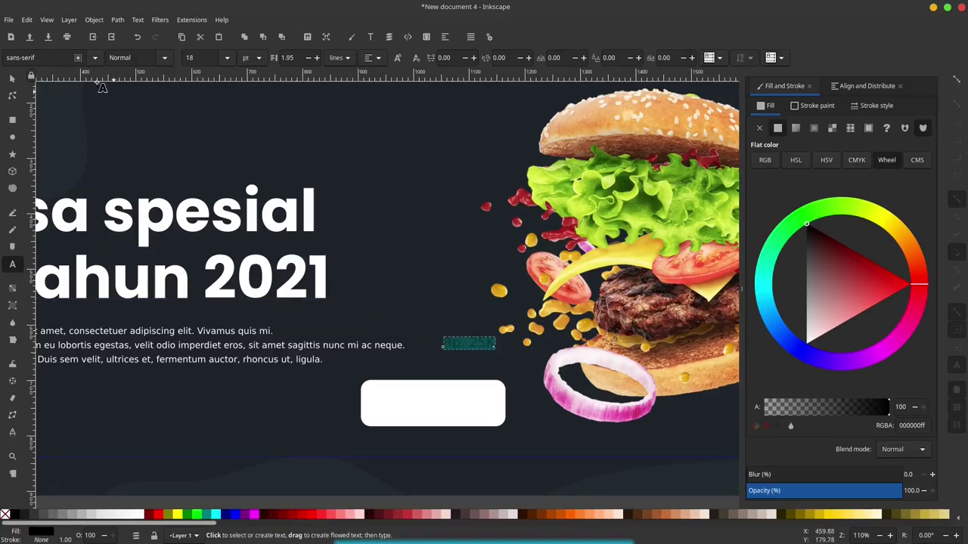
triple_click(48, 57)
type("pop")
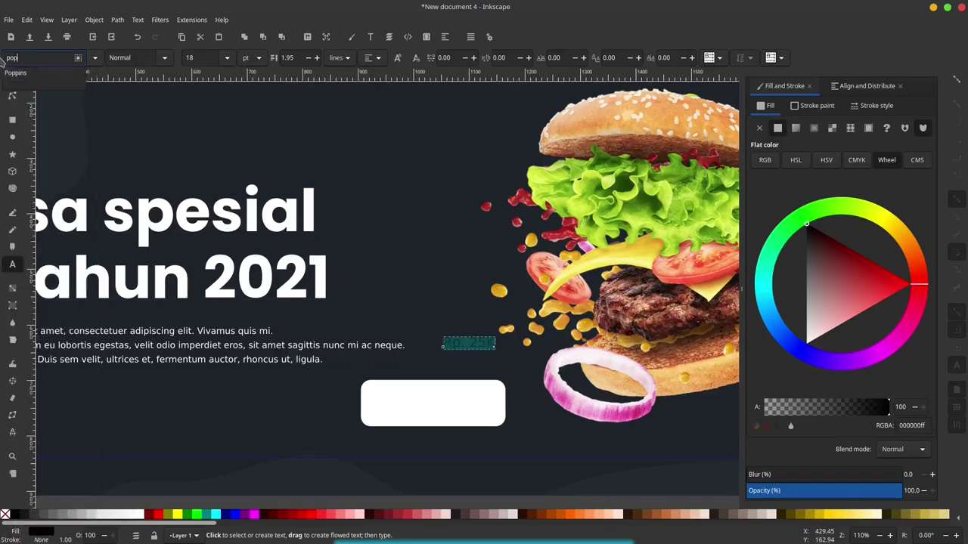
left_click(23, 72)
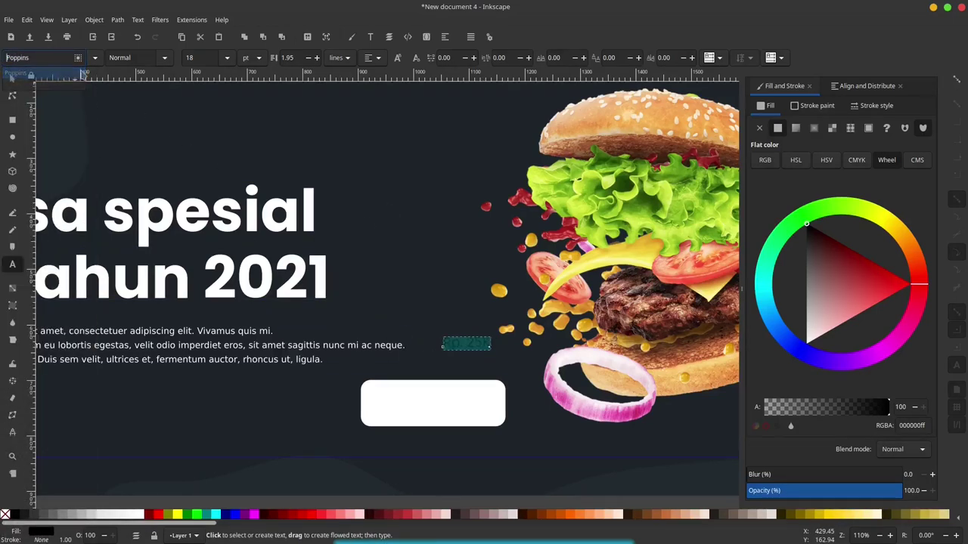
left_click(164, 58)
left_click(132, 251)
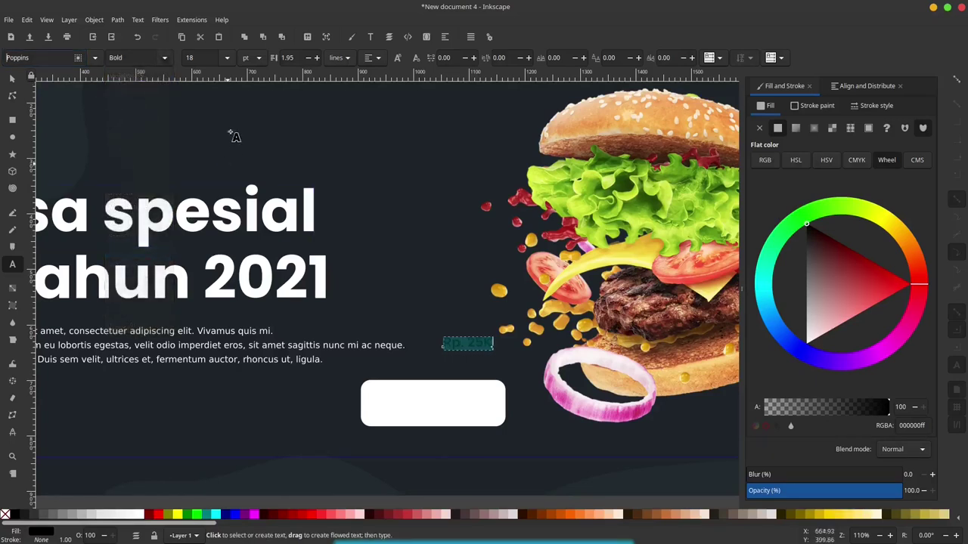
left_click(227, 58)
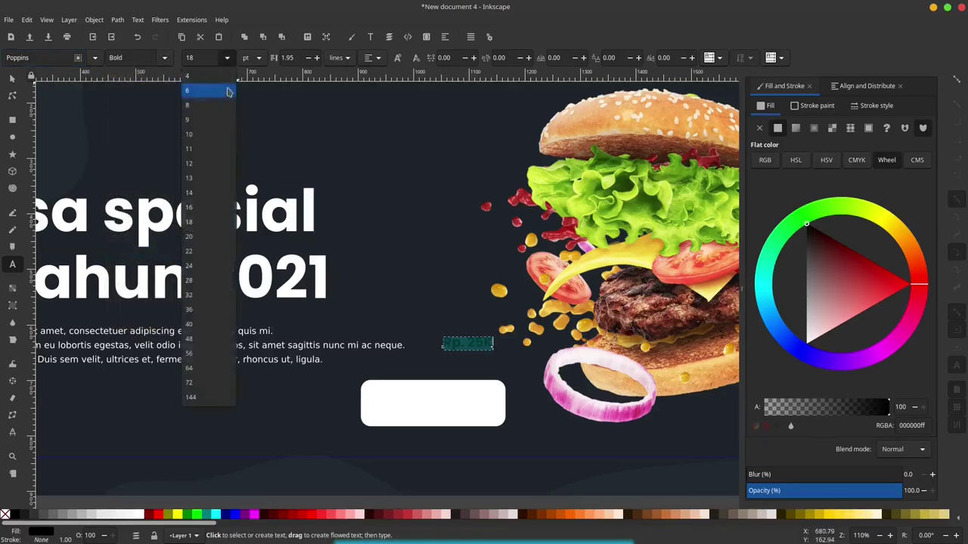
left_click(208, 250)
- Place the price inside the white button, colour it dark navy, and enlarge it slightly
key("F1")
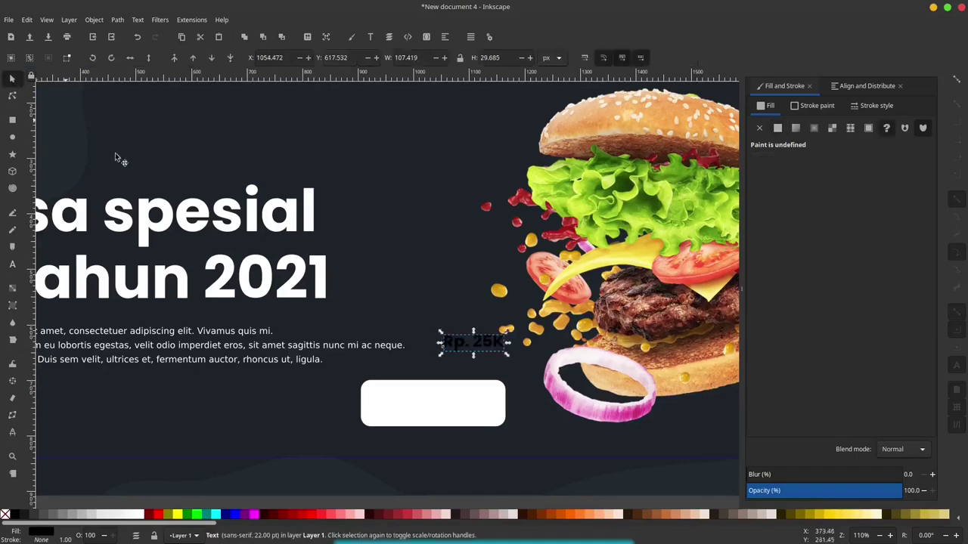
left_click_drag(466, 345, 432, 405)
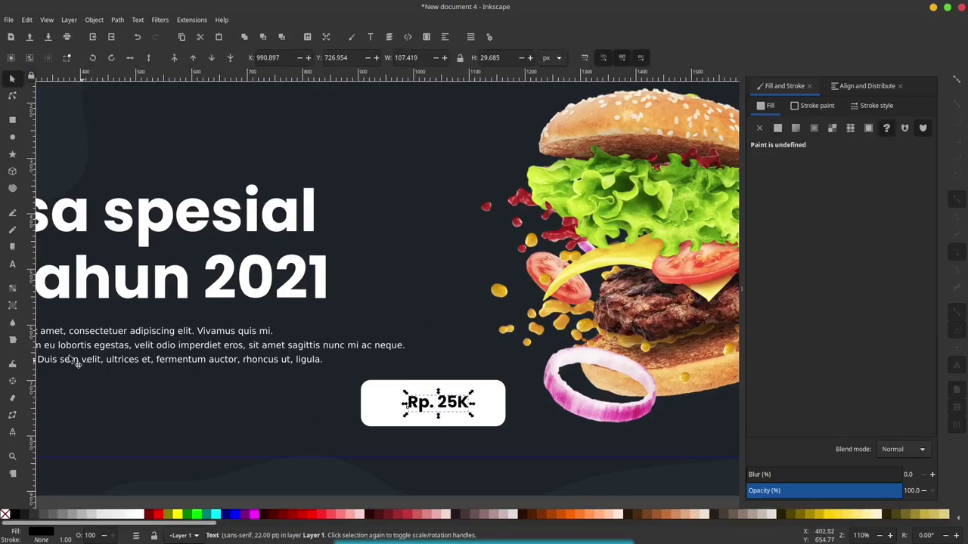
left_click(12, 324)
left_click(400, 313)
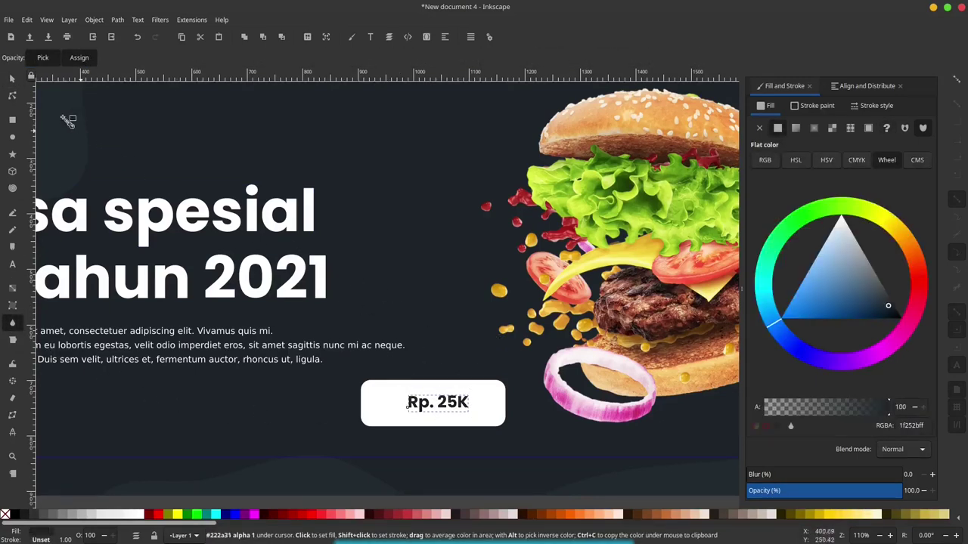
left_click(12, 79)
left_click_drag(474, 389, 487, 384)
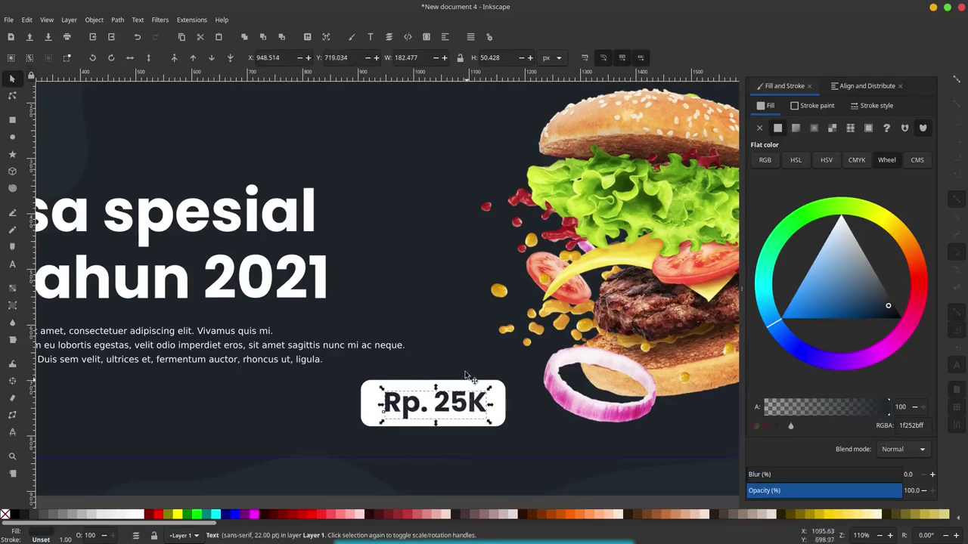
left_click(458, 405, "alt")
scroll(423, 385, "down", 2)
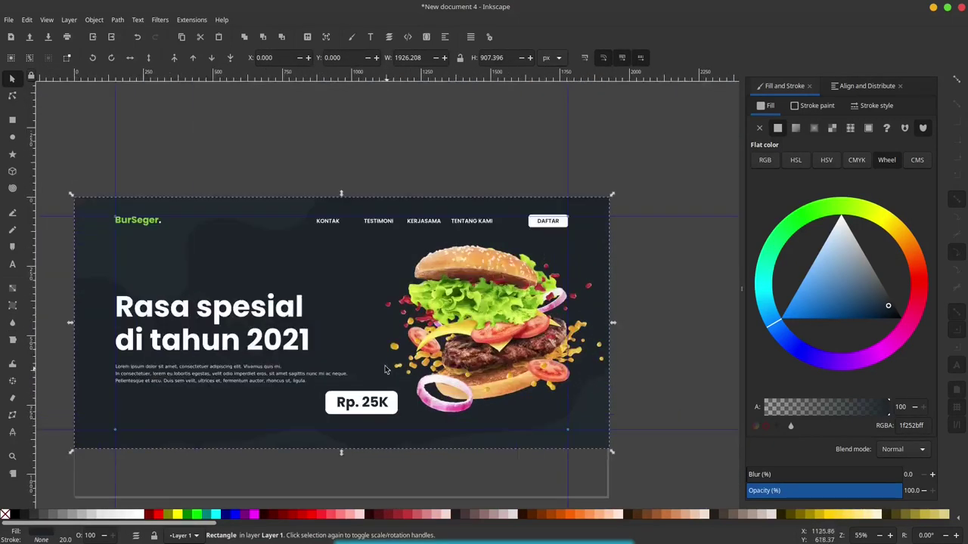
left_click(13, 214)
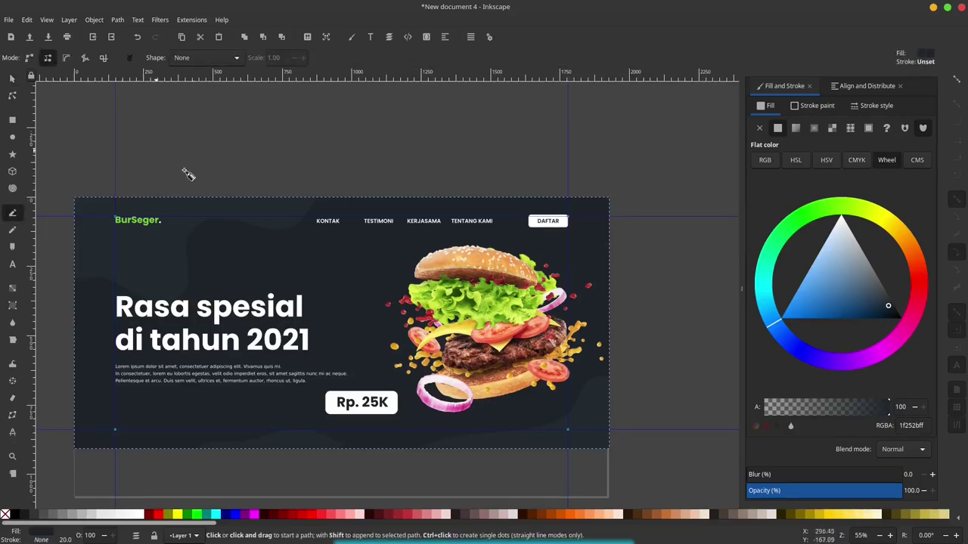
- Draw a looping curve between the paragraph and burger and give it a white stroke
scroll(355, 314, "up", 1)
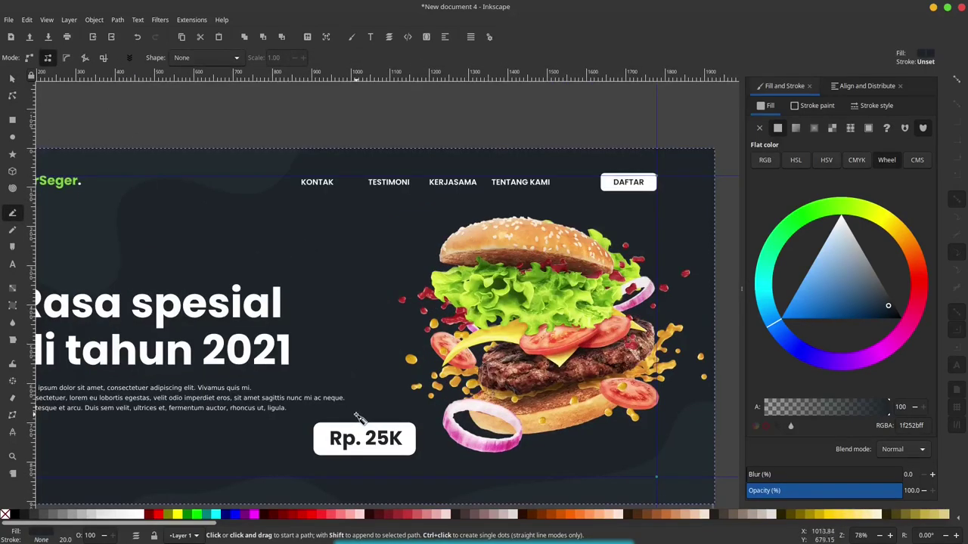
left_click_drag(355, 411, 333, 370)
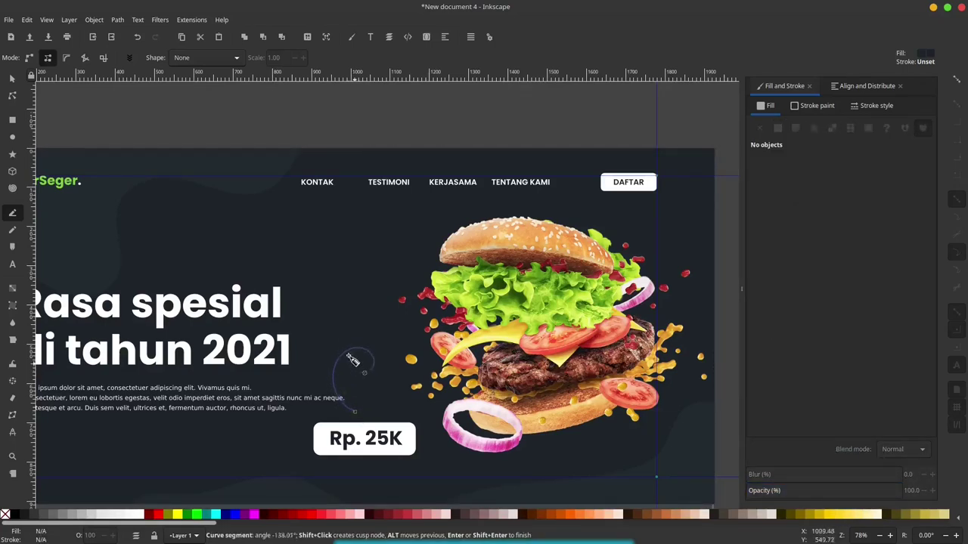
left_click(345, 327)
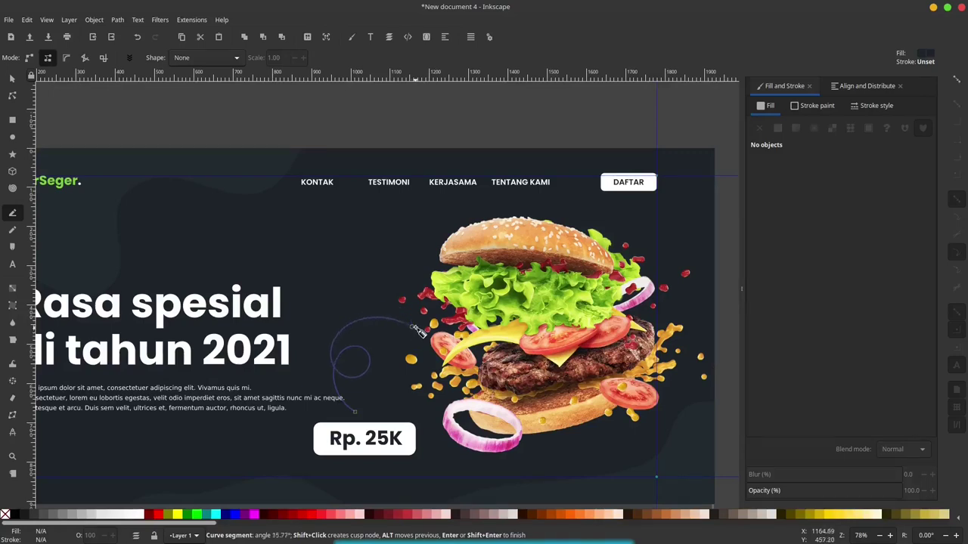
double_click(414, 331)
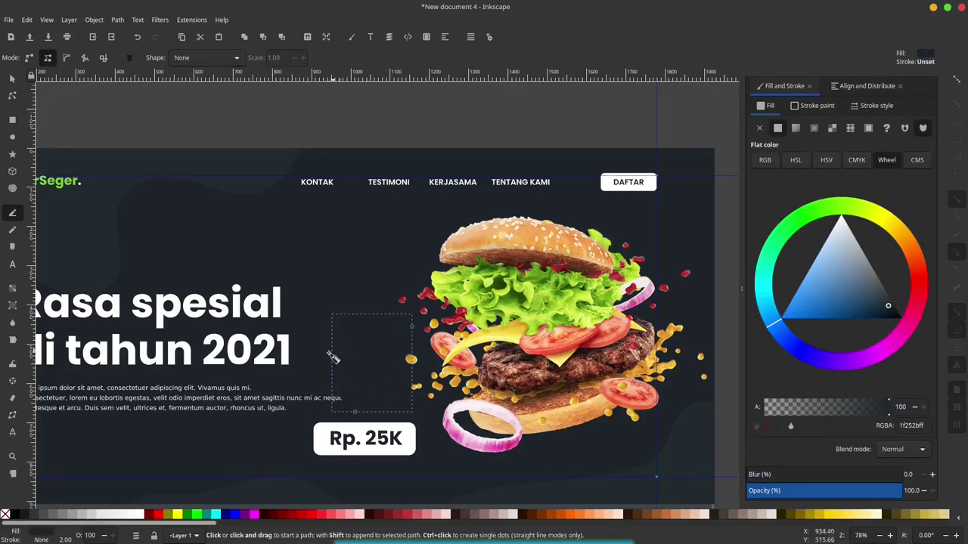
left_click(145, 515, "shift")
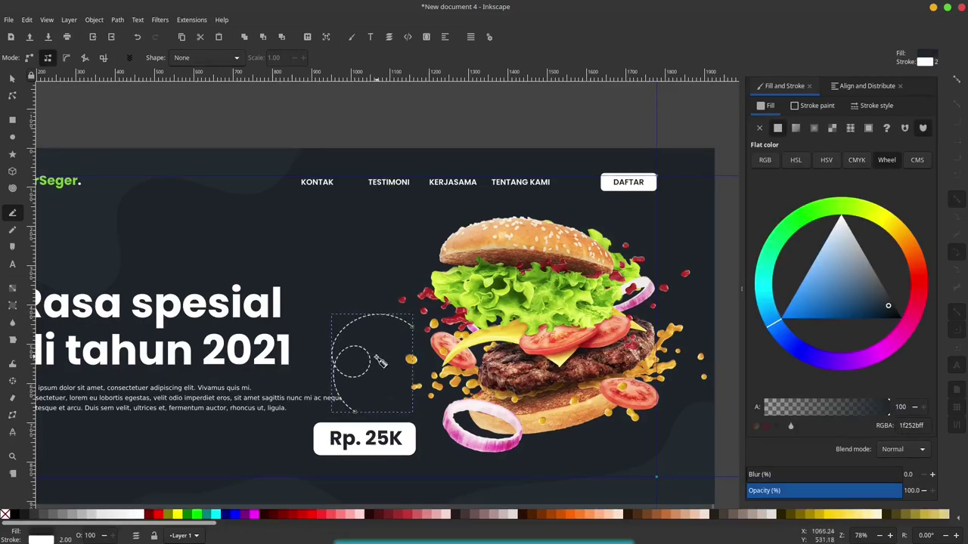
scroll(357, 393, "up", 1, "ctrl")
scroll(358, 393, "up", 1, "ctrl")
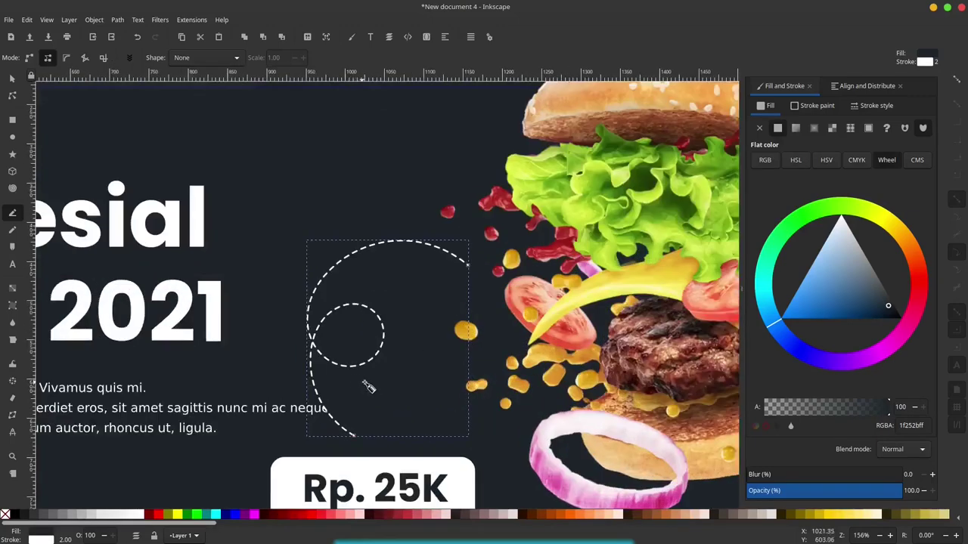
- Try several start markers on the dashed curve, settling on an arrowhead
left_click(875, 107)
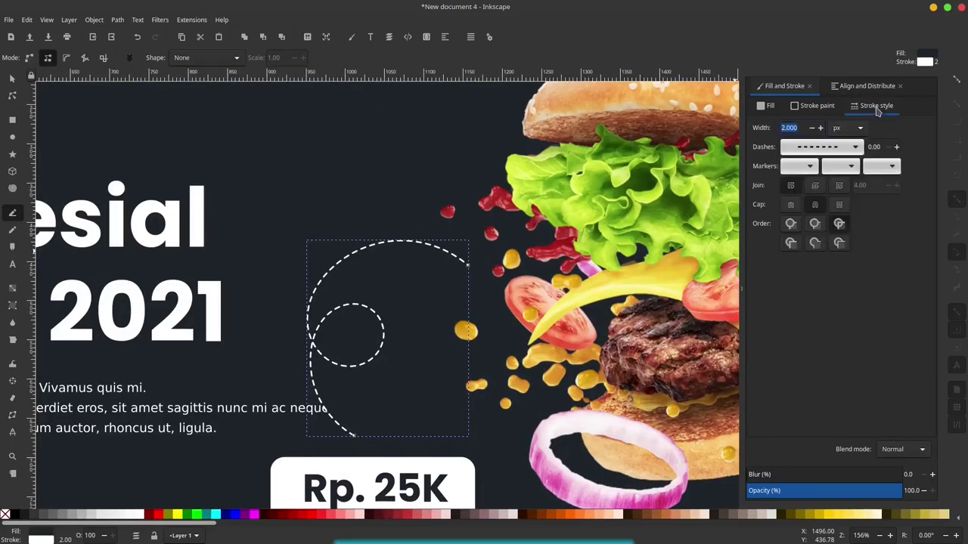
left_click(813, 167)
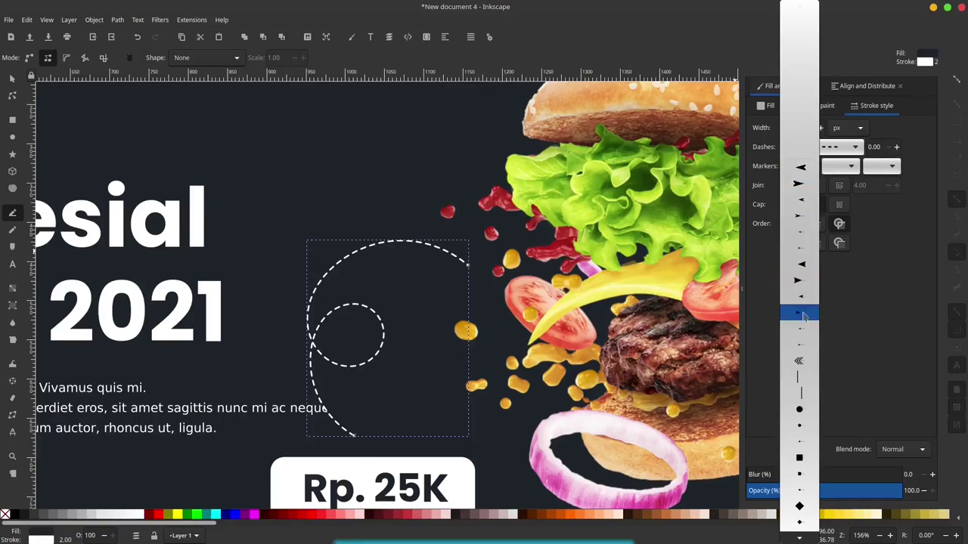
left_click(800, 407)
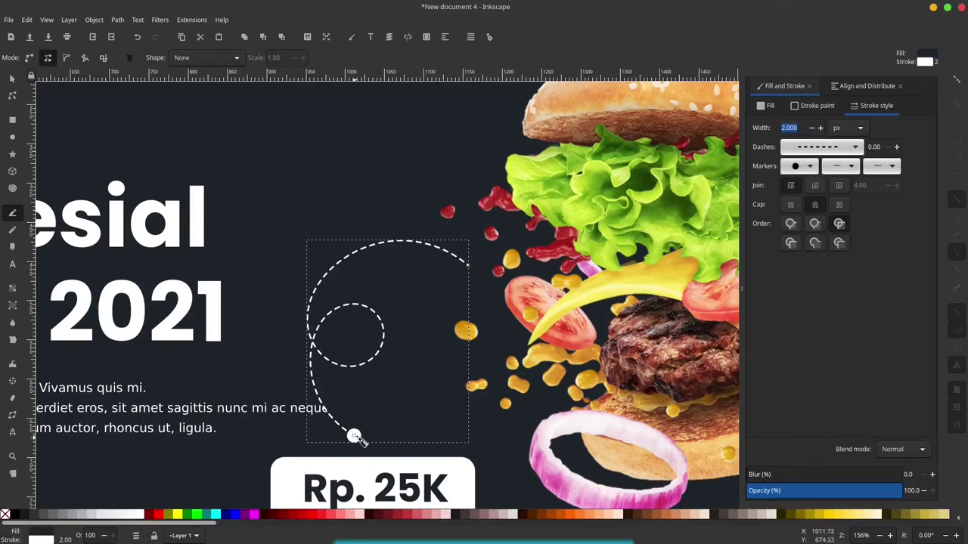
left_click(813, 167)
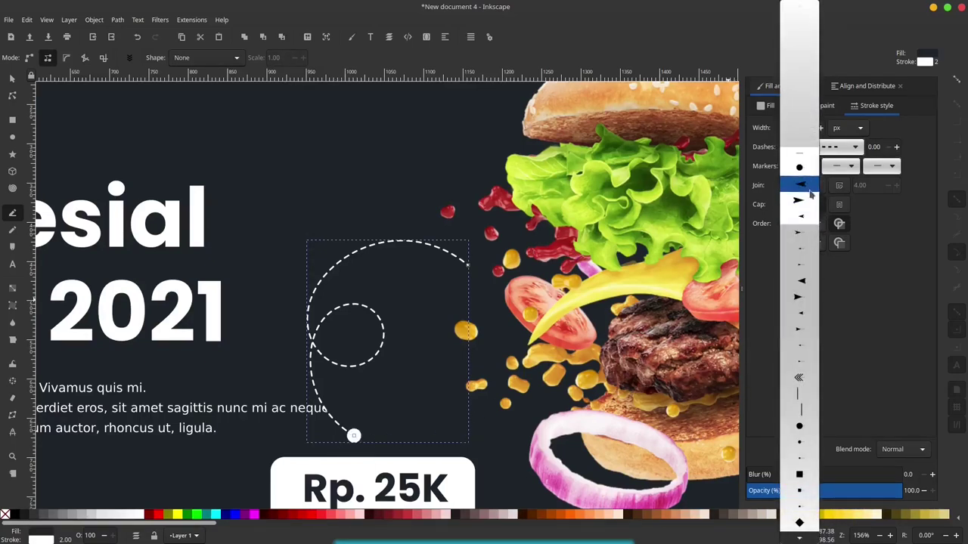
left_click(800, 195)
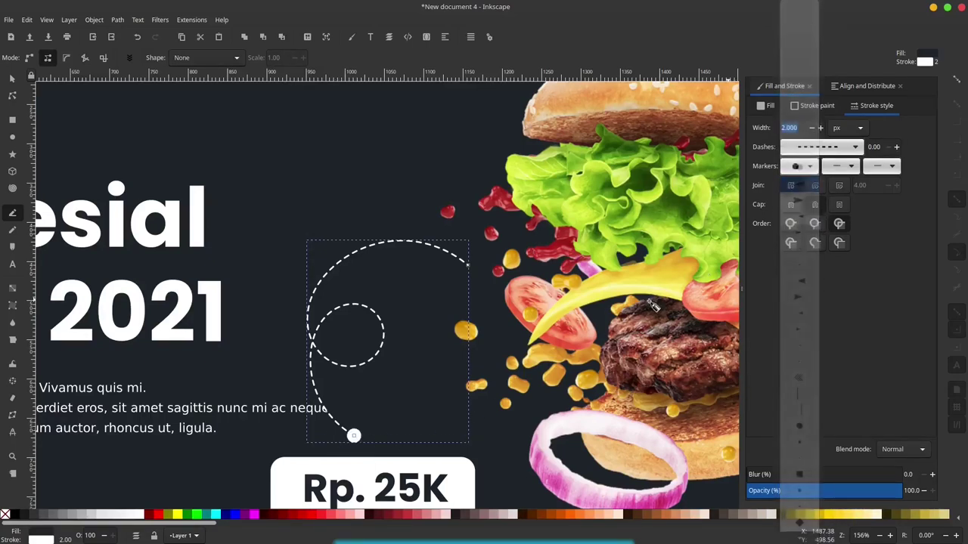
left_click(814, 166)
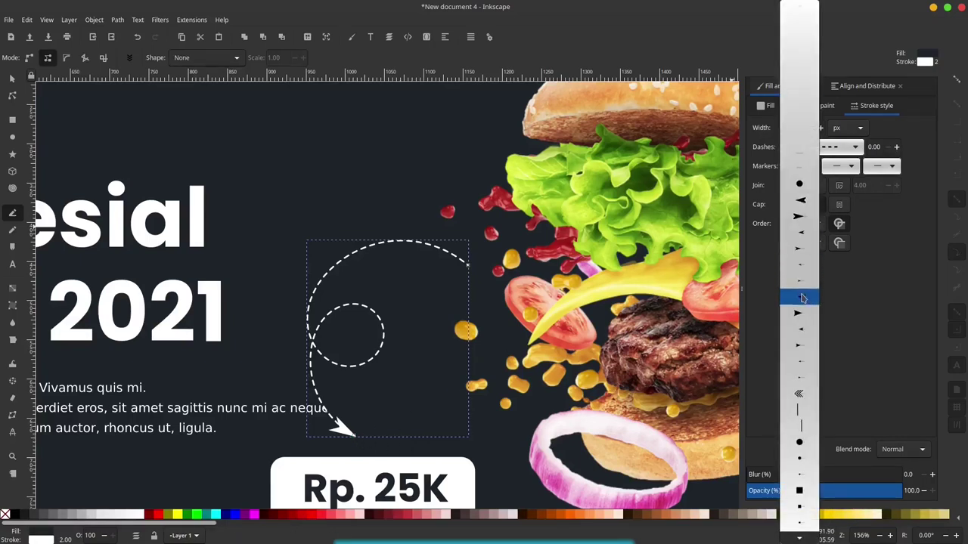
left_click(803, 298)
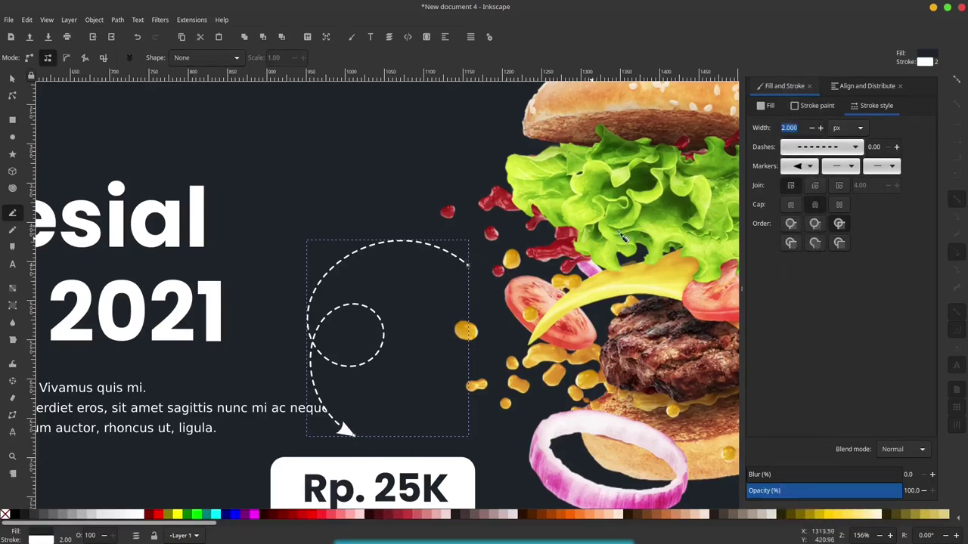
- Cap the curve's other end with a round dot marker
left_click(882, 169)
left_click(881, 204)
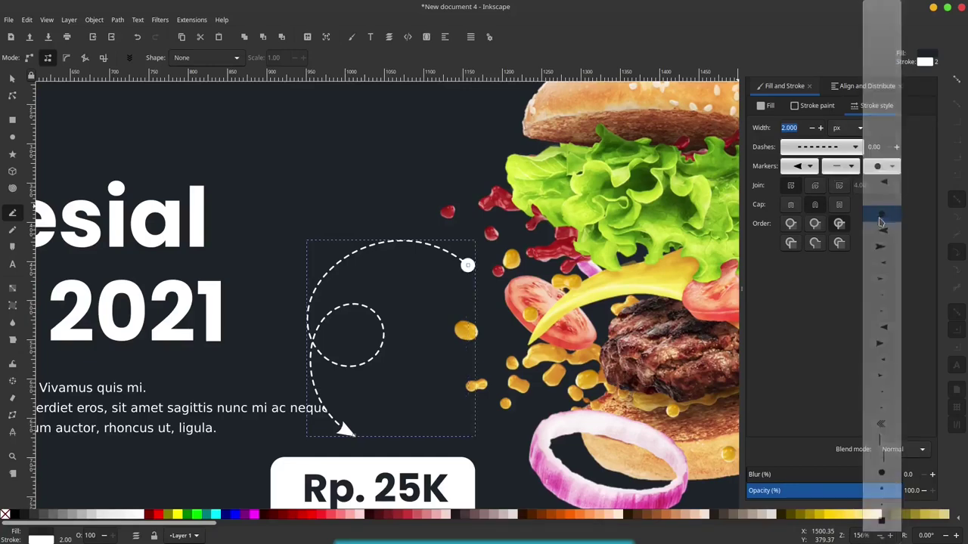
left_click(13, 79)
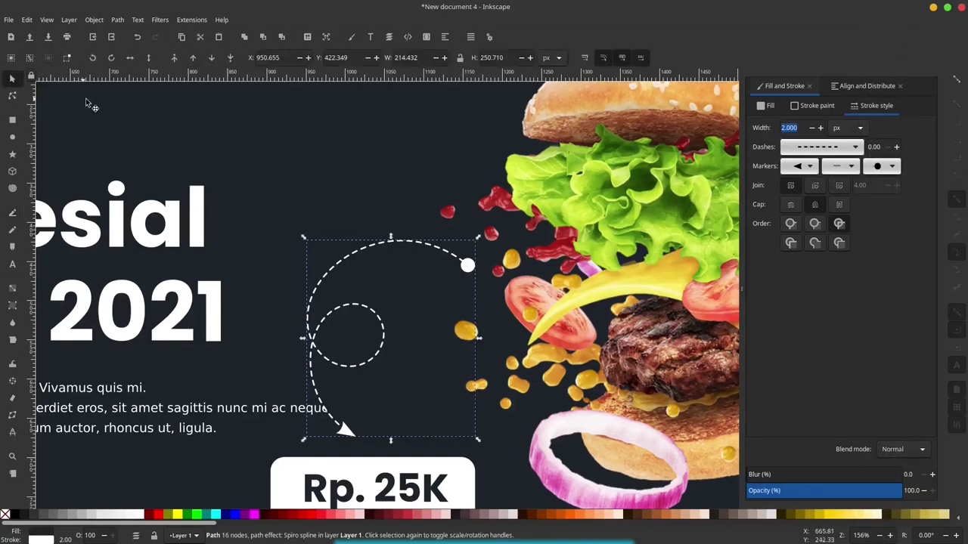
left_click(86, 99)
scroll(447, 251, "down", 1)
scroll(416, 261, "down", 1)
scroll(416, 258, "down", 1)
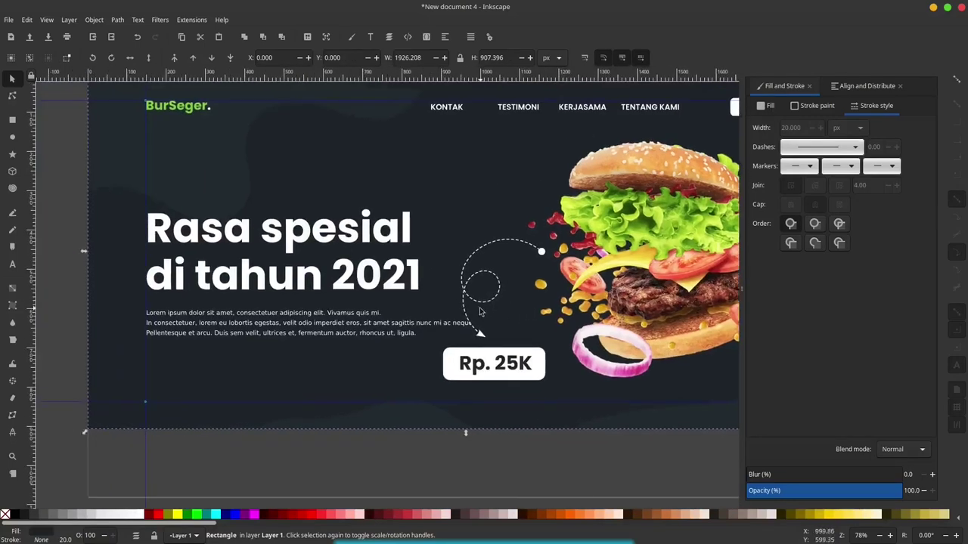
- Nudge the dashed curve down-right so its arrowhead points at the Rp. 25K tag, then deselect
scroll(503, 291, "up", 1)
left_click_drag(502, 275, 529, 290)
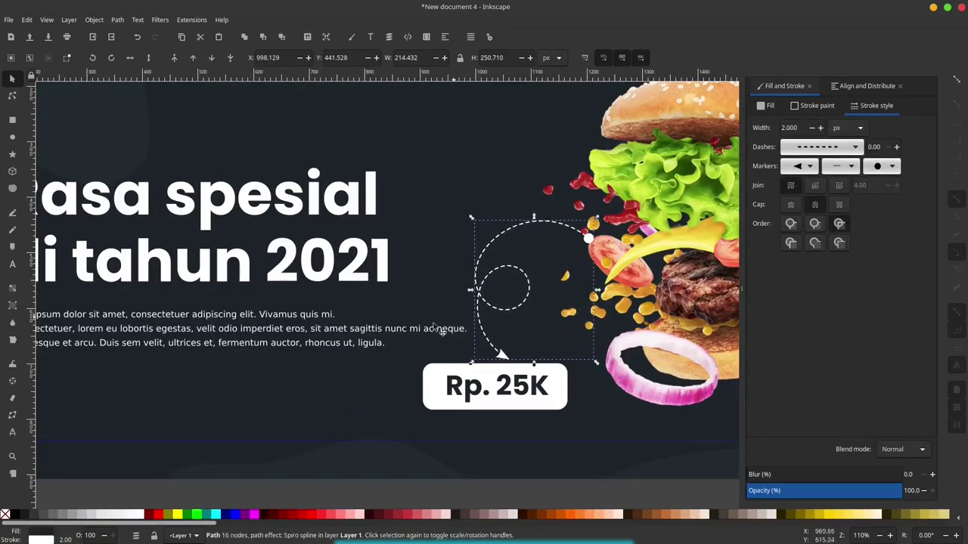
scroll(635, 268, "right", 2)
scroll(635, 268, "down", 2)
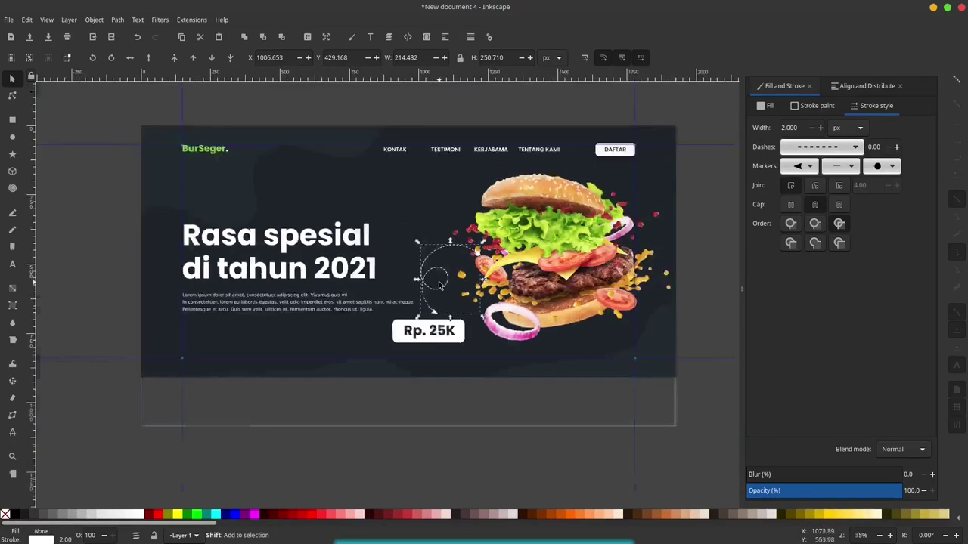
scroll(635, 268, "down", 1)
left_click(635, 270)
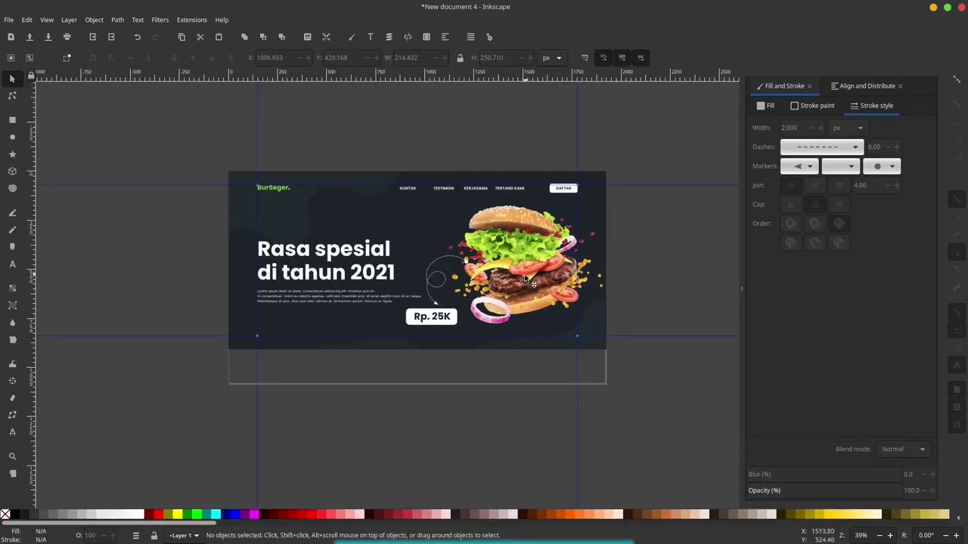
scroll(457, 266, "up", 2)
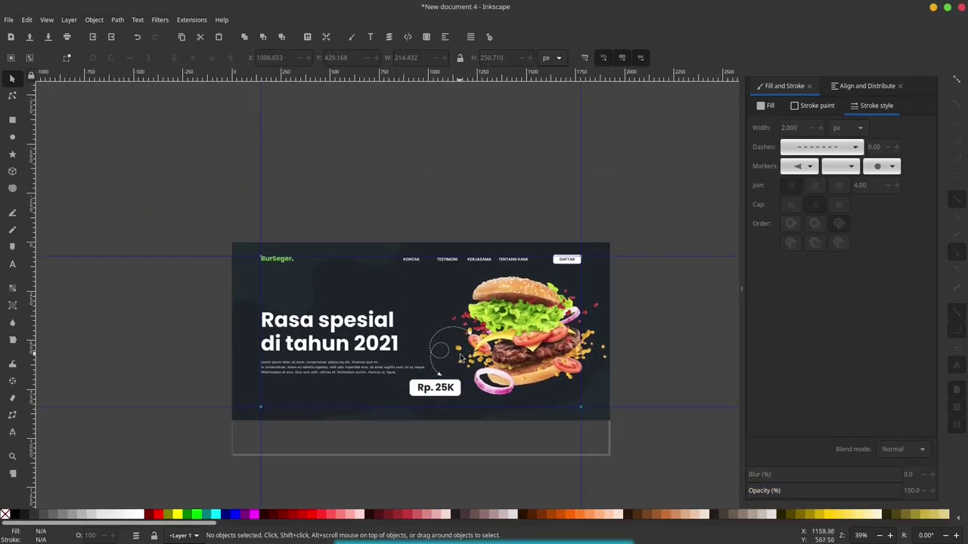
scroll(449, 361, "down", 1)
scroll(454, 356, "left", 1)
scroll(463, 365, "up", 1, "ctrl")
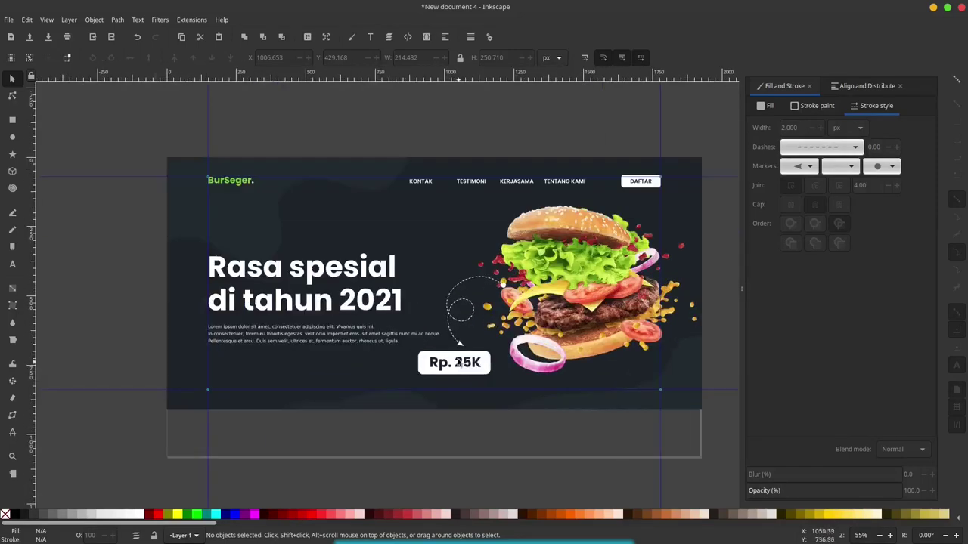
scroll(529, 333, "up", 1)
scroll(529, 333, "left", 1)
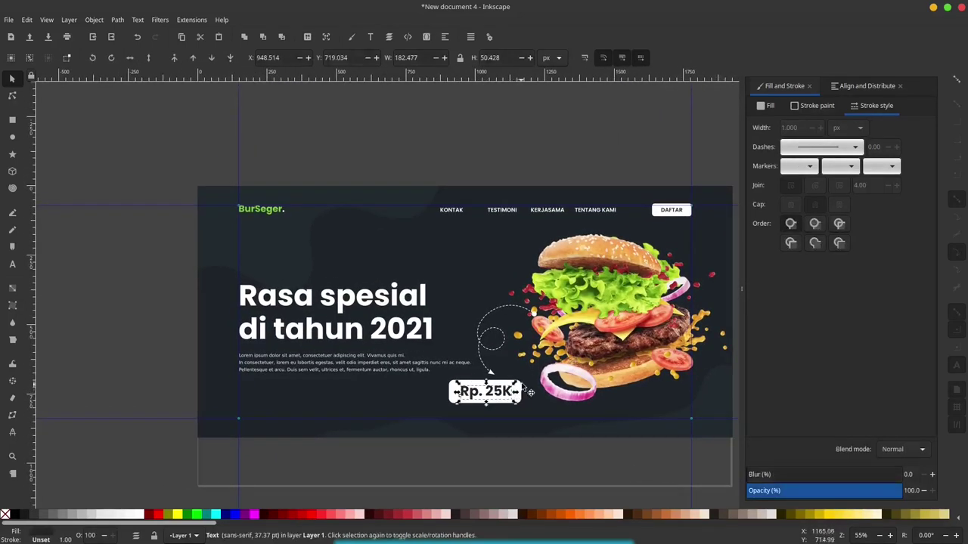
- Move the white price box left under the paragraph and shrink it into a smaller button
left_click(522, 394)
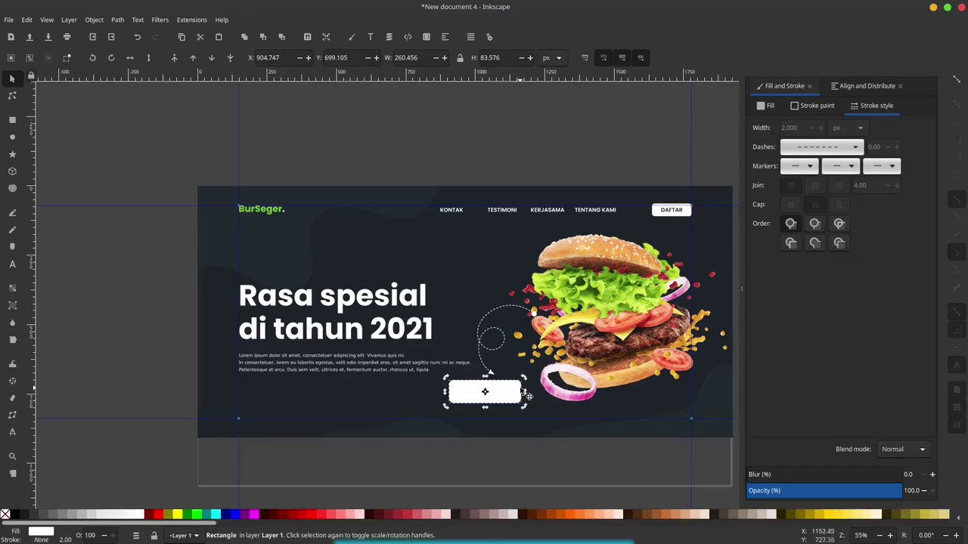
mouse_move(527, 396)
left_mouse_down()
mouse_move(308, 411)
mouse_move(297, 395)
mouse_move(297, 410)
left_mouse_up()
scroll(275, 395, "up", 2, "ctrl")
left_click(391, 374)
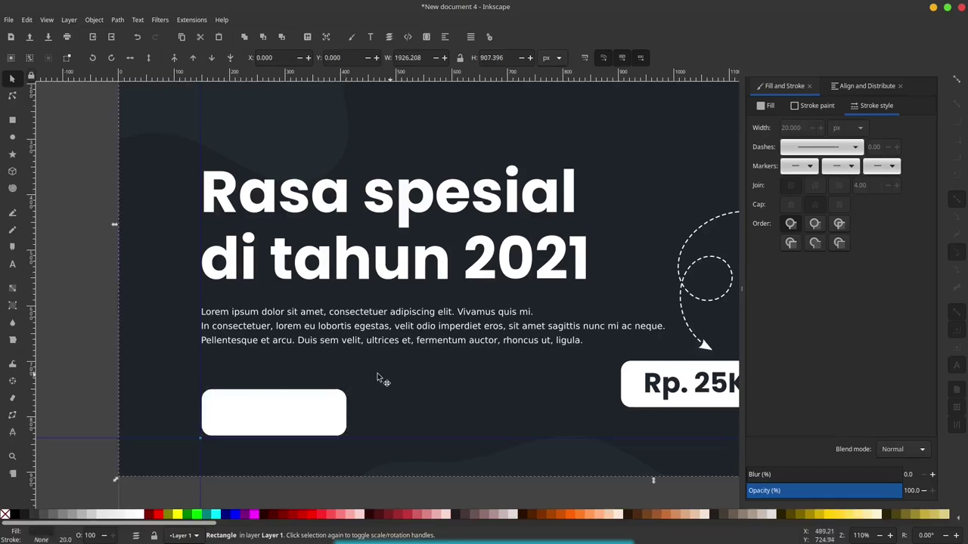
scroll(378, 378, "down", 1, "ctrl")
scroll(355, 393, "down", 1, "ctrl")
scroll(336, 401, "up", 2, "ctrl")
left_click(333, 402)
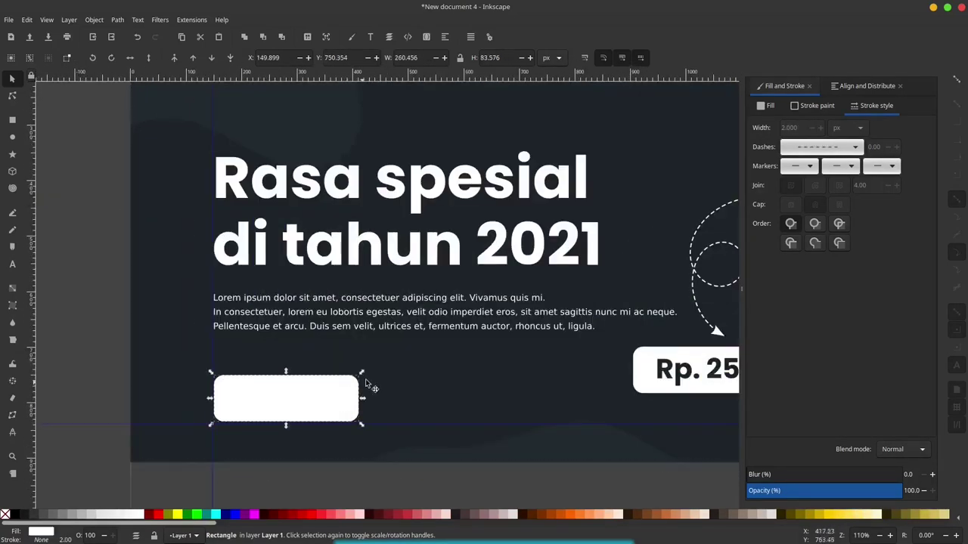
left_click_drag(365, 379, 290, 406)
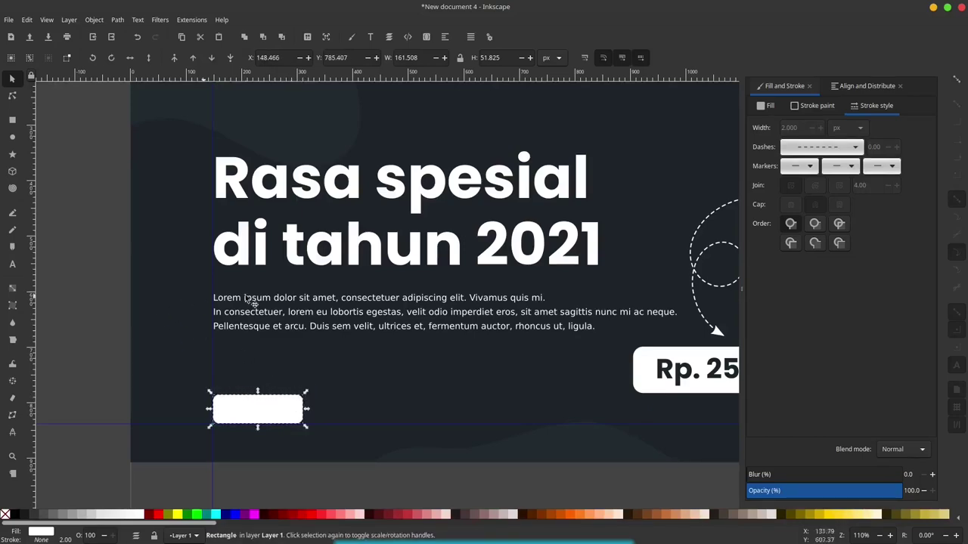
- Drag the DAFTAR label down into the smaller white button
scroll(449, 188, "up", 2)
scroll(449, 188, "up", 2)
scroll(449, 245, "right", 5)
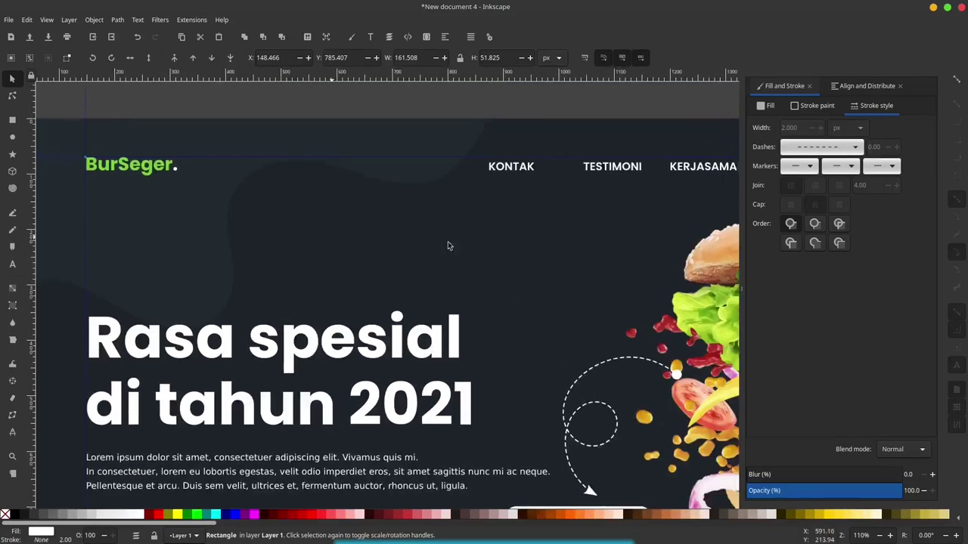
scroll(531, 168, "right", 9)
scroll(532, 168, "up", 1)
scroll(532, 168, "right", 3)
left_click(589, 163)
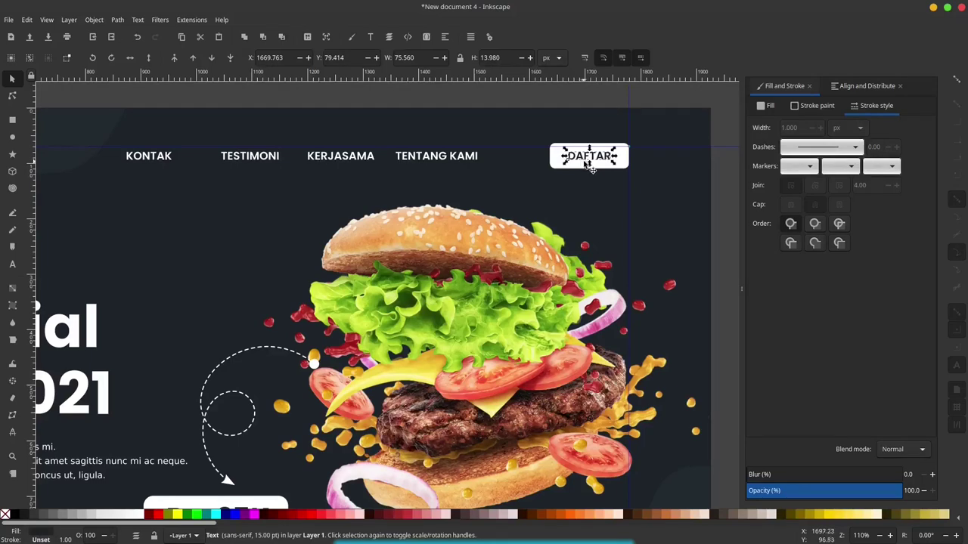
left_click_drag(591, 168, 128, 408)
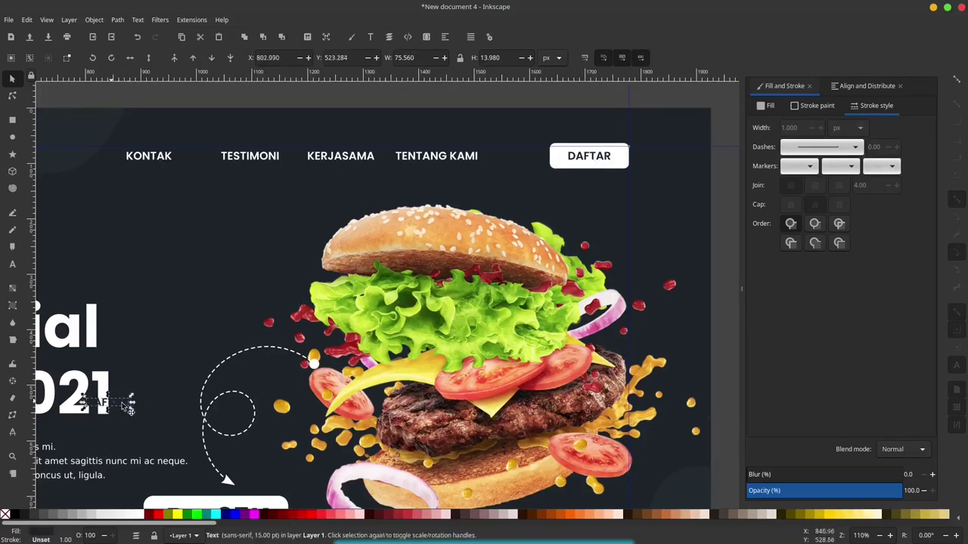
scroll(128, 408, "down", 8)
scroll(129, 408, "left", 14)
left_click_drag(518, 148, 212, 309)
scroll(212, 307, "up", 1)
- Replace the DAFTAR label text with BELI SEKARANG
double_click(202, 304)
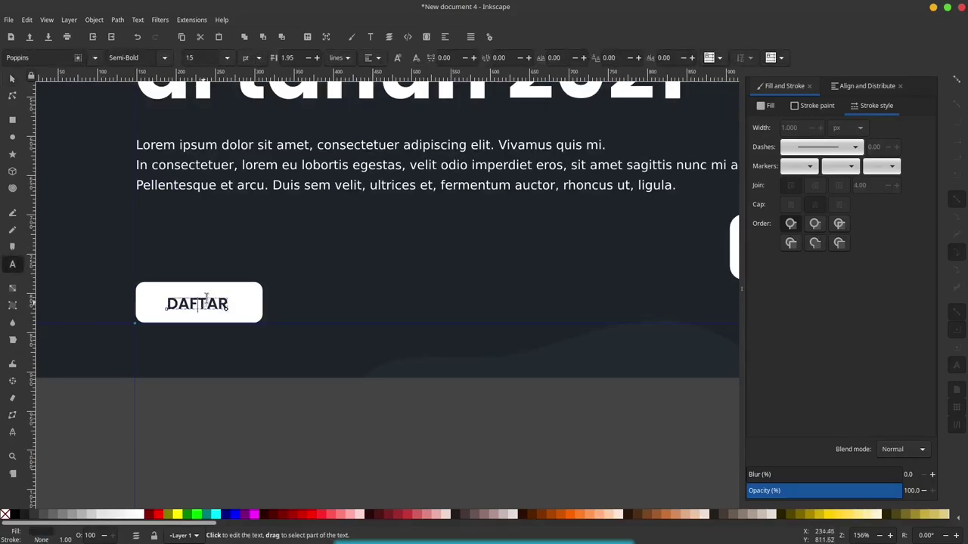
key("ctrl+a")
type("B")
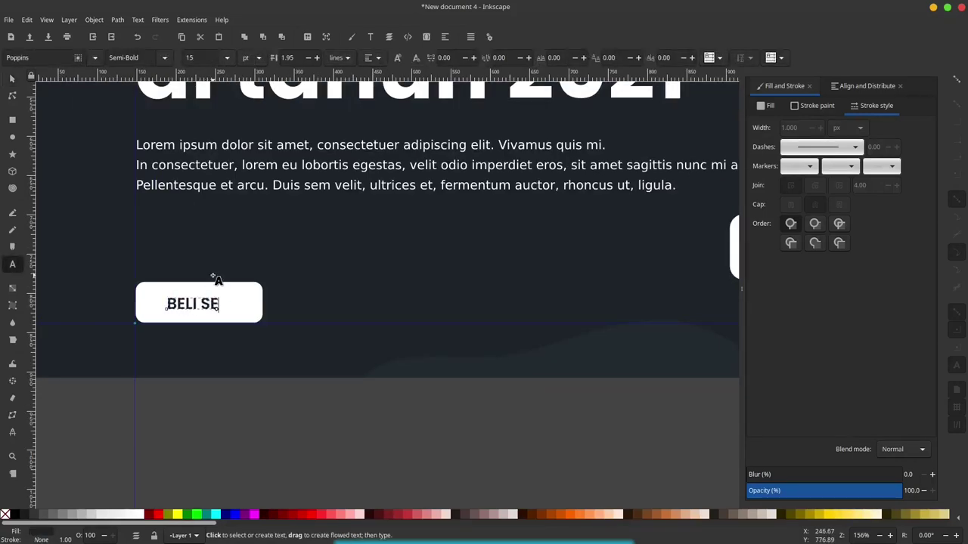
type("KARANG")
- Centre the BELI SEKARANG label within its white button using Align and Distribute
left_click(12, 80)
mouse_move(250, 313)
left_mouse_down()
mouse_move(224, 314)
mouse_move(278, 294)
left_mouse_up()
left_click(246, 291)
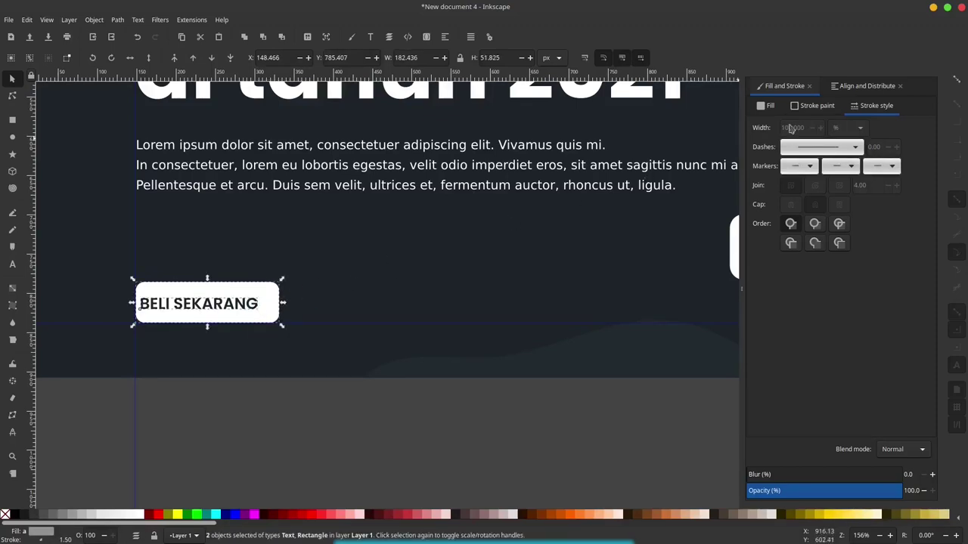
left_click(856, 87)
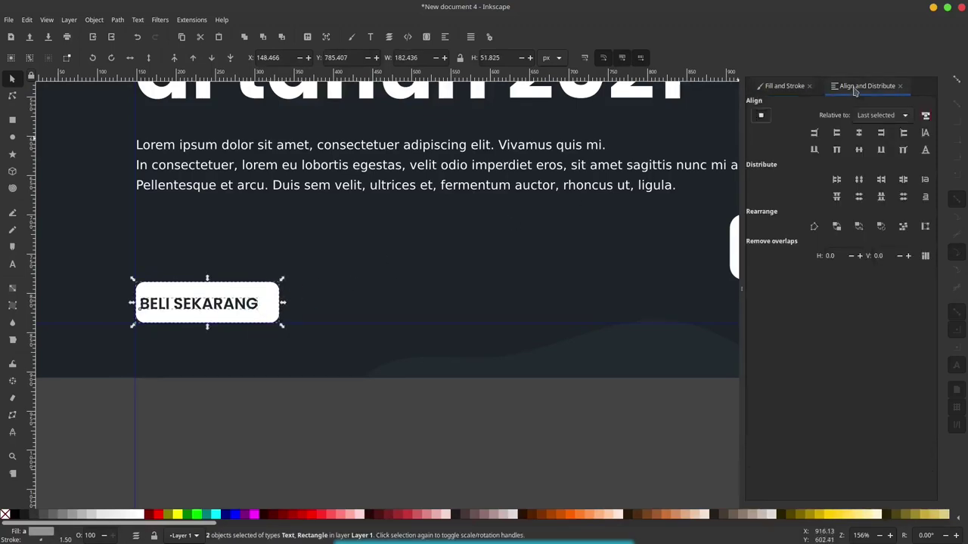
left_click(859, 134)
- Enlarge the BurSeger logo by dragging its corner handle
left_click(338, 425)
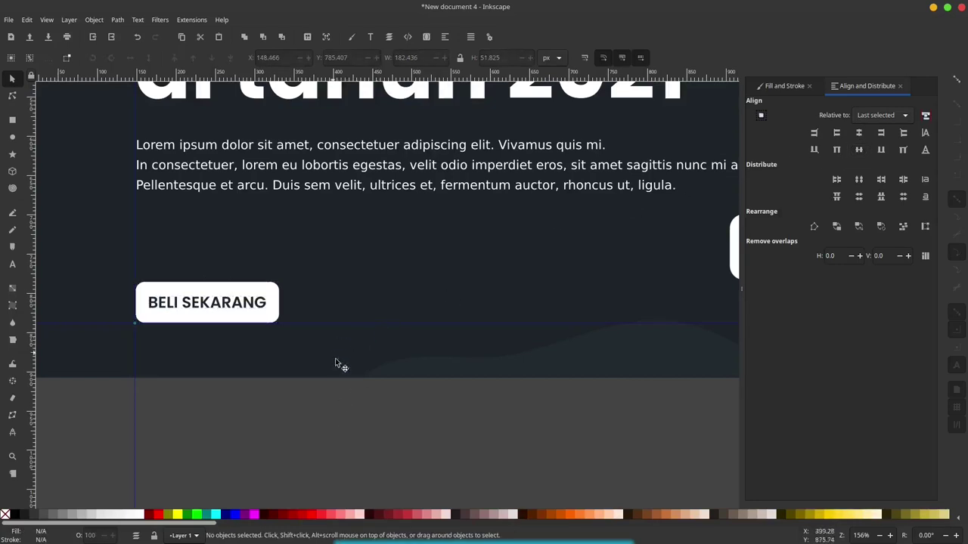
scroll(300, 401, "down", 3)
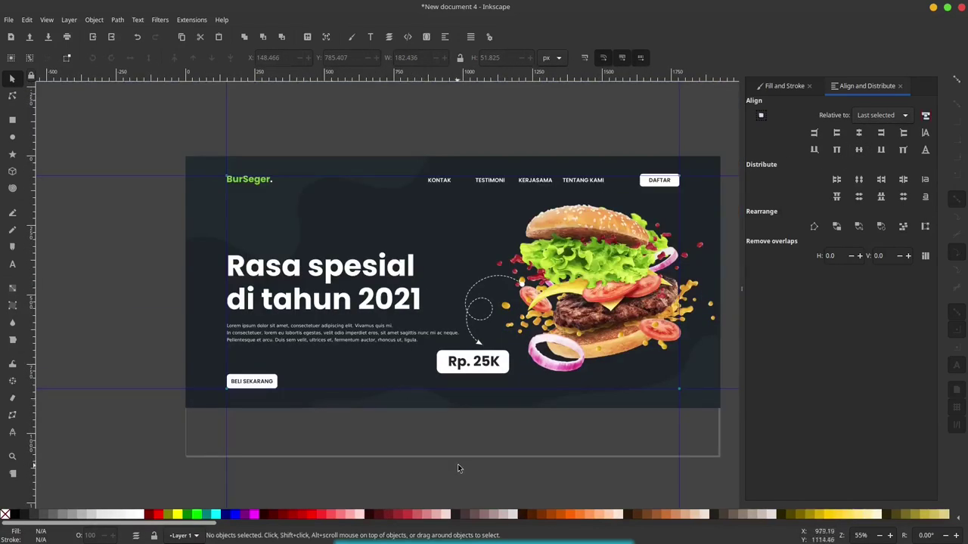
scroll(484, 400, "right", 3)
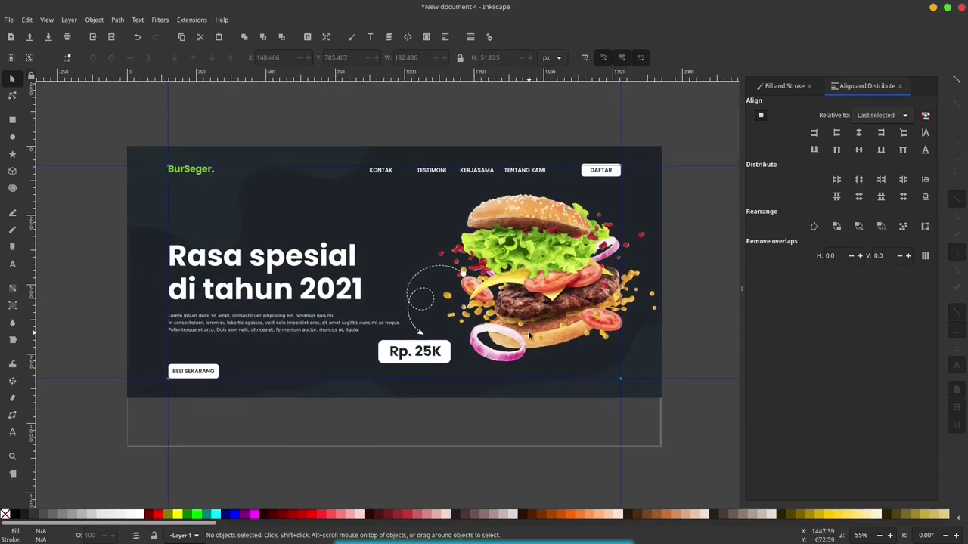
scroll(423, 283, "up", 1)
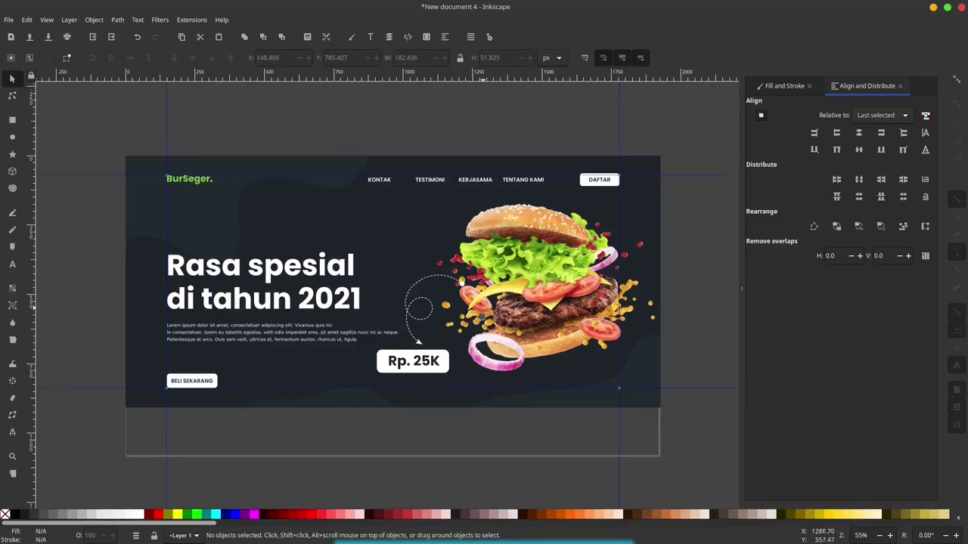
scroll(345, 262, "up", 1)
left_click(206, 205)
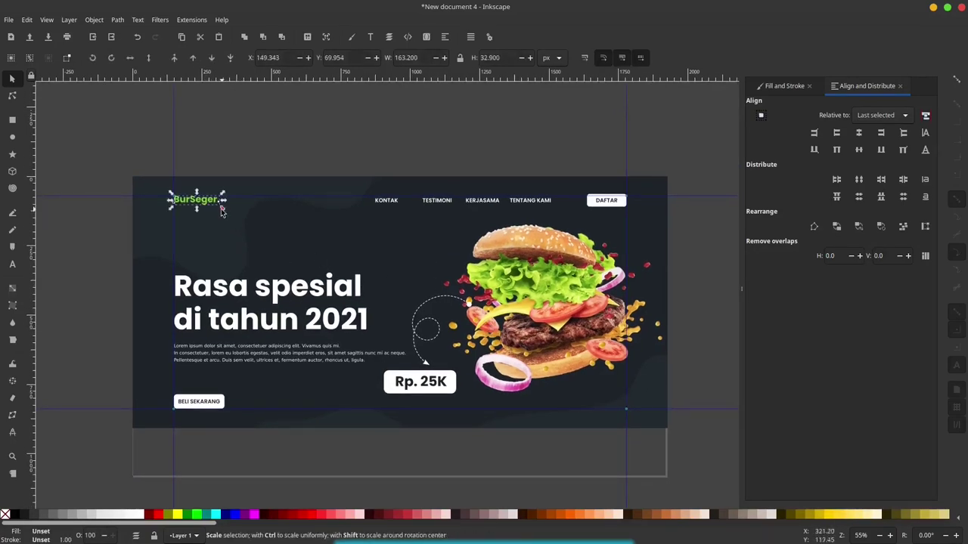
left_click_drag(221, 208, 259, 215)
- Align the left edges of the logo, both headline lines, paragraph and BELI SEKARANG button
scroll(196, 207, "up", 2)
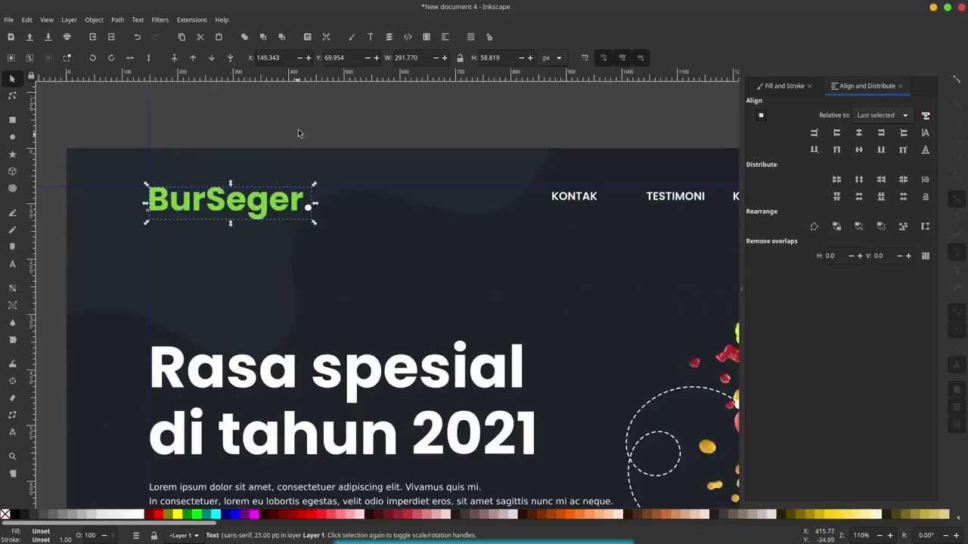
scroll(239, 216, "down", 1)
scroll(227, 274, "down", 2)
left_click(248, 268, "shift")
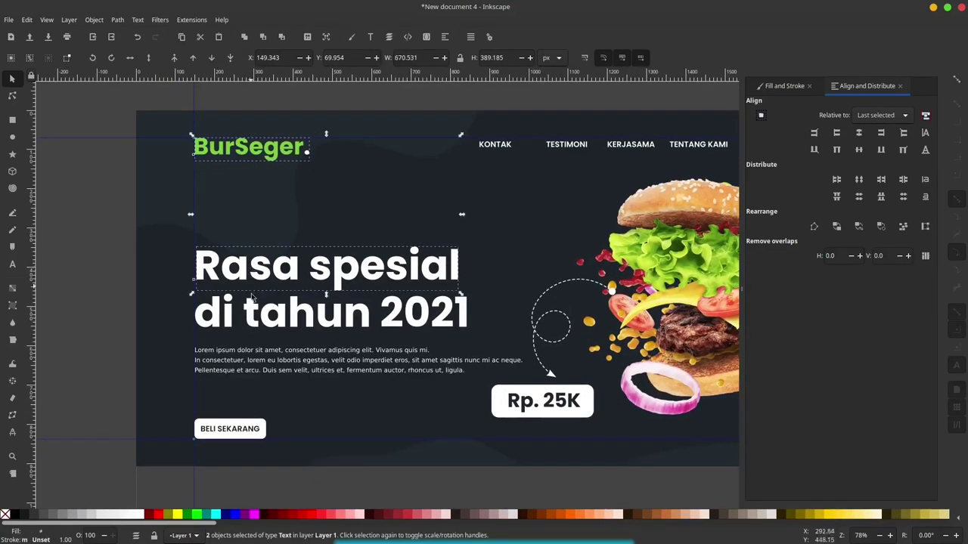
left_click(252, 321, "shift")
left_click(251, 339, "shift")
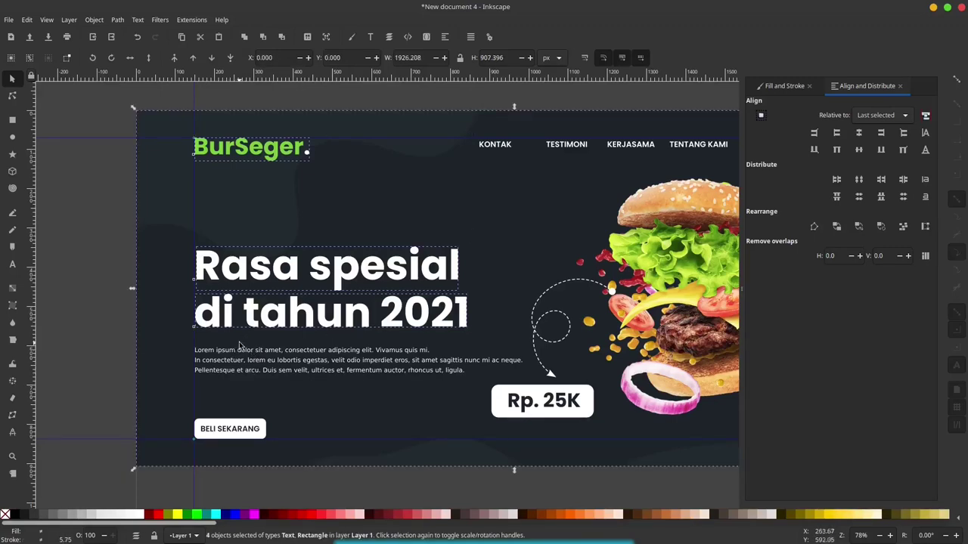
left_click(239, 347, "shift")
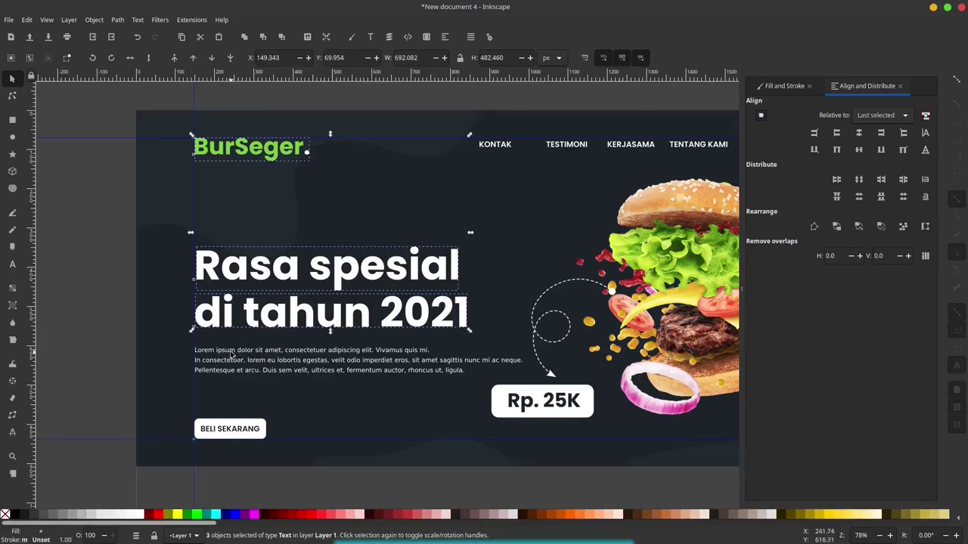
left_click(228, 424, "shift")
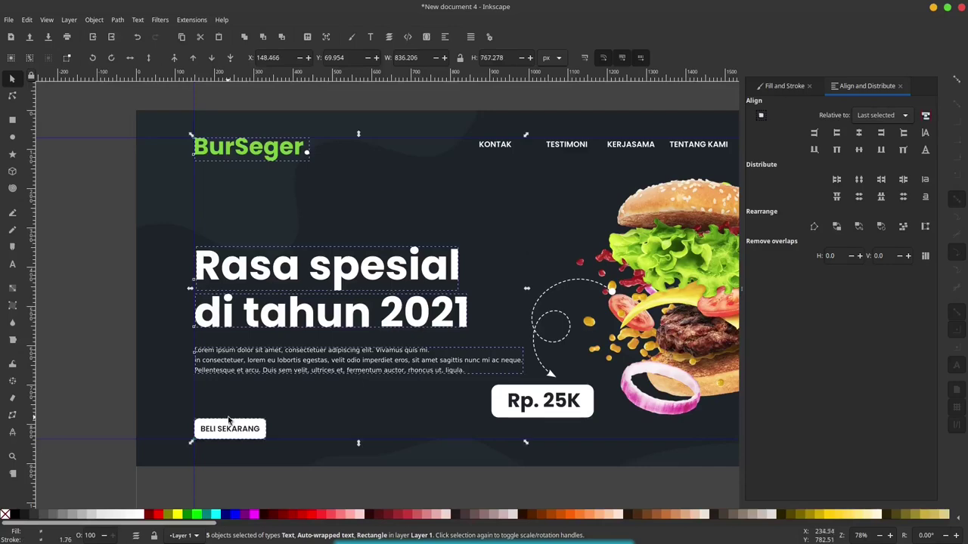
left_click(837, 134)
key("Escape")
scroll(470, 356, "right", 5)
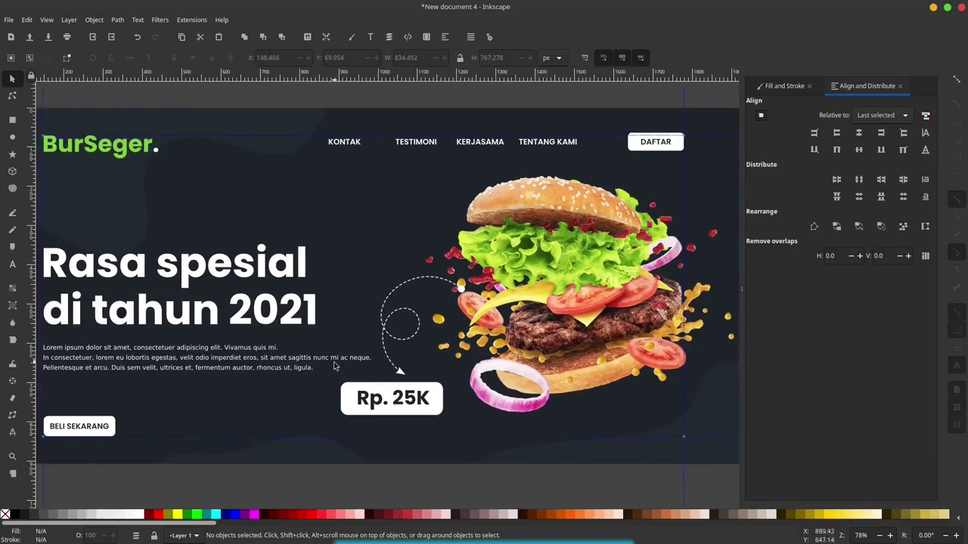
key("minus")
key("minus")
scroll(587, 294, "down", 1)
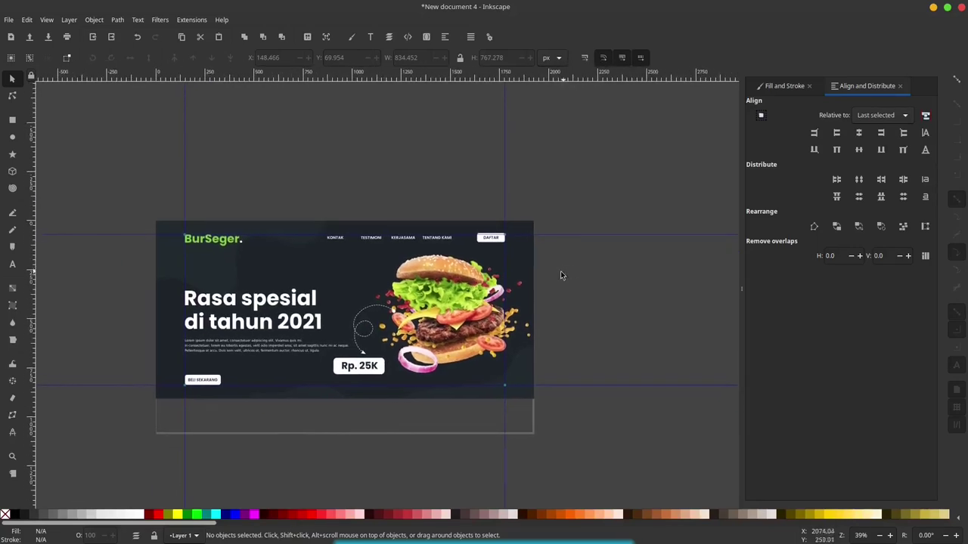
- Paste the tomato slice image and position it at the banner's left edge, partly off the page
key("ctrl+v")
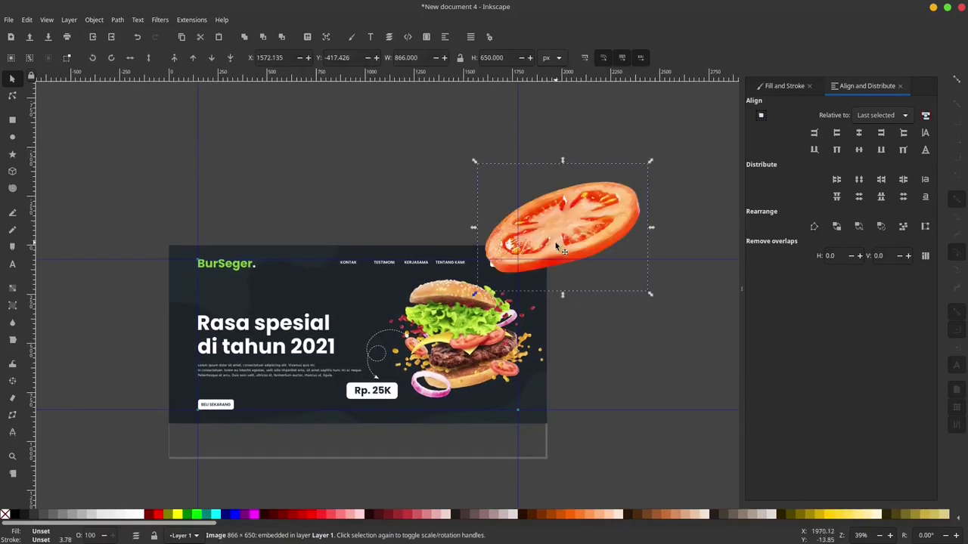
mouse_move(580, 194)
left_mouse_down()
mouse_move(240, 415)
mouse_move(252, 456)
left_mouse_up()
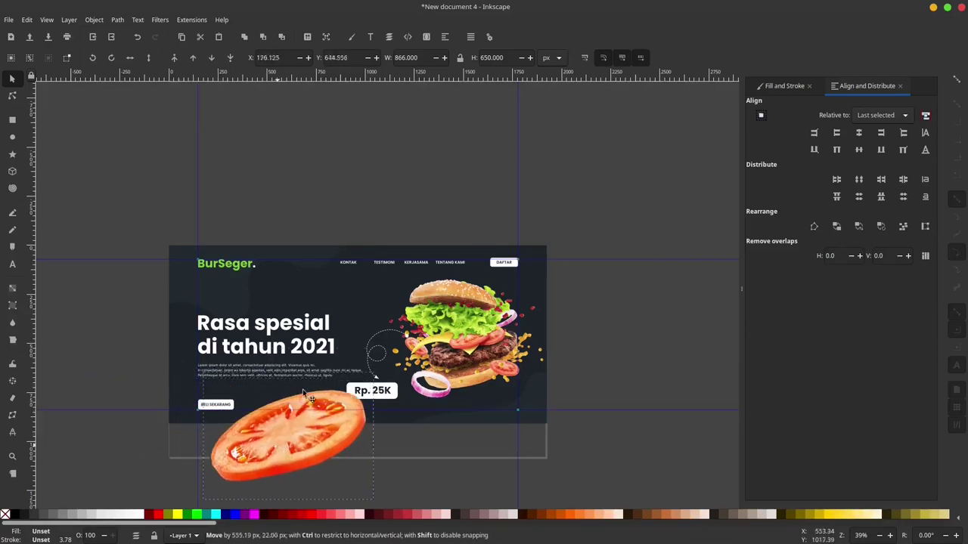
mouse_move(273, 450)
left_mouse_down()
mouse_move(523, 431)
mouse_move(514, 430)
left_mouse_up()
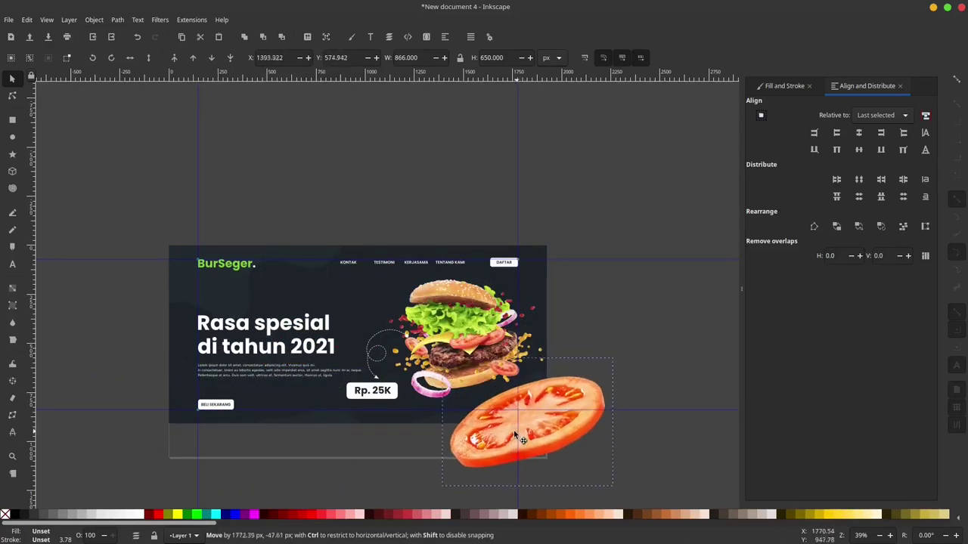
mouse_move(573, 402)
left_mouse_down()
mouse_move(185, 277)
mouse_move(176, 402)
left_mouse_up()
- Select the white BELI SEKARANG button rectangle and duplicate it
left_click(234, 407)
scroll(233, 407, "up", 1, "ctrl")
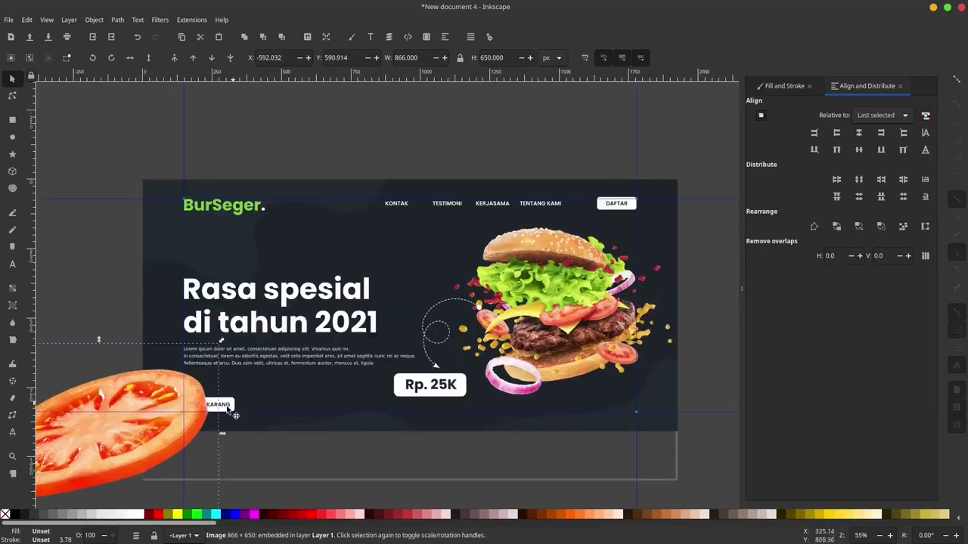
scroll(236, 404, "up", 1, "ctrl")
scroll(240, 401, "up", 1, "ctrl")
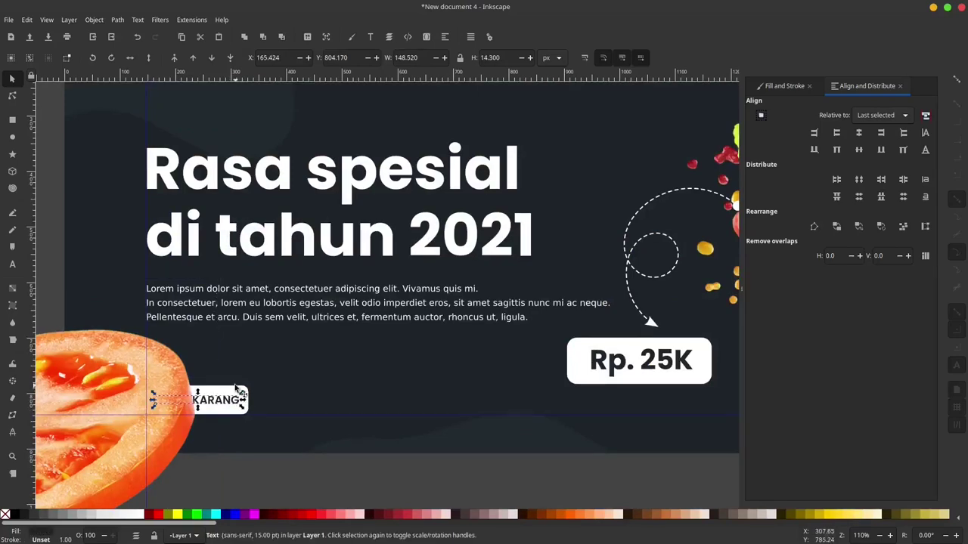
left_click(234, 391, "shift")
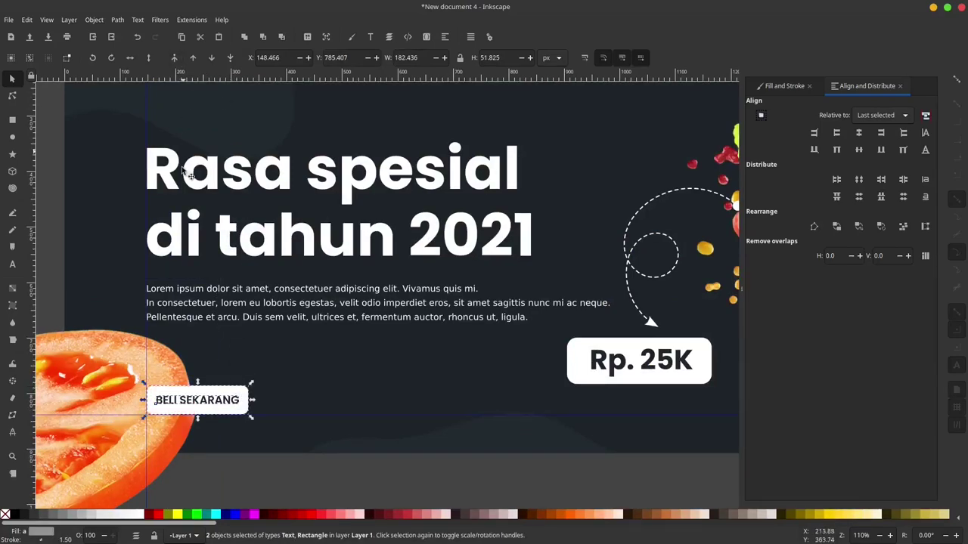
scroll(270, 295, "left", 3)
left_click(121, 292)
scroll(242, 280, "down", 2)
scroll(243, 280, "right", 1)
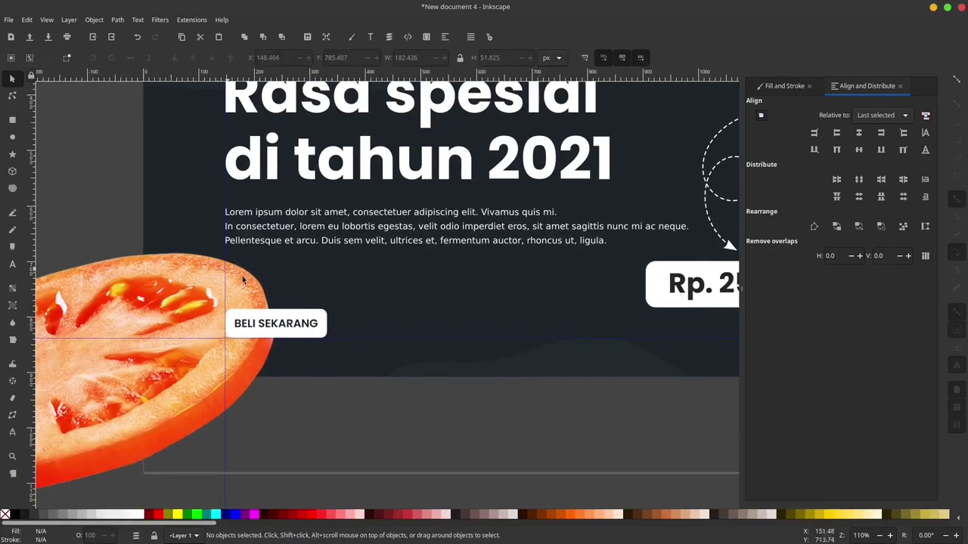
left_click(304, 320)
scroll(299, 318, "up", 2, "ctrl")
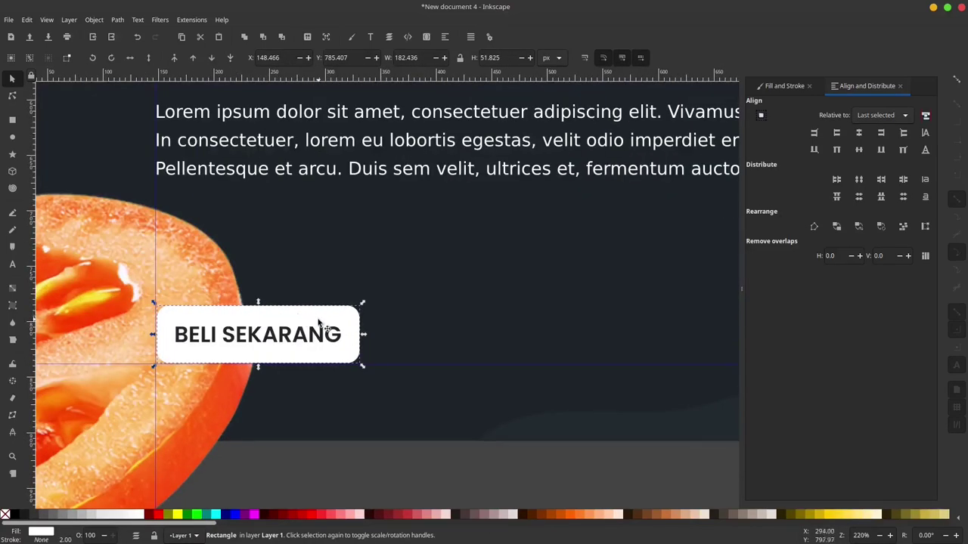
right_click(321, 319)
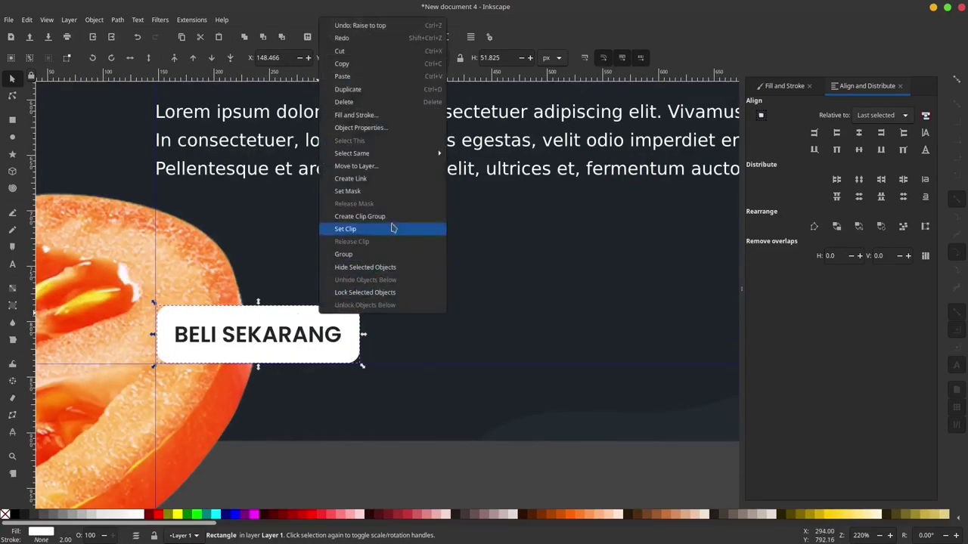
left_click(386, 101)
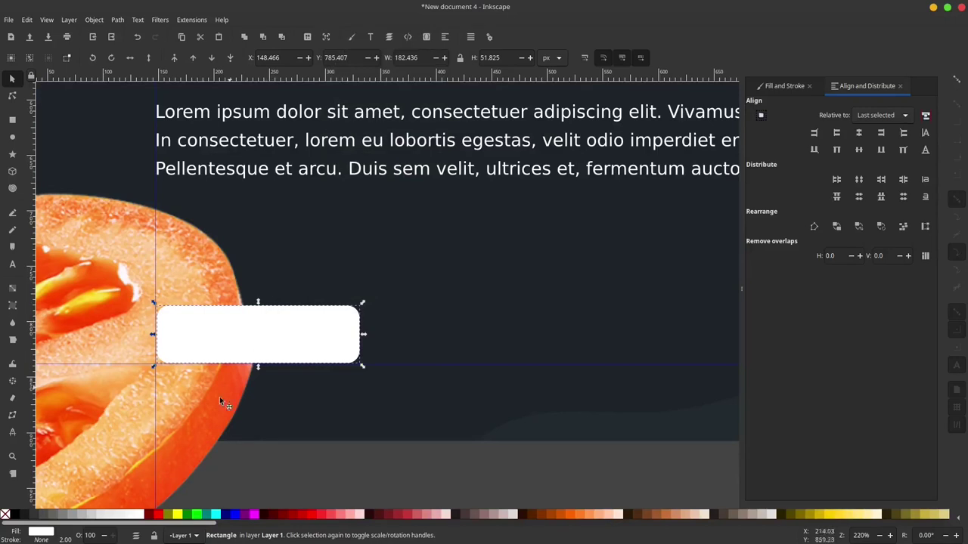
- Turn the copy dark grey, blur it to about 23, and lower it behind the button as a shadow
left_click_drag(48, 513, 231, 332)
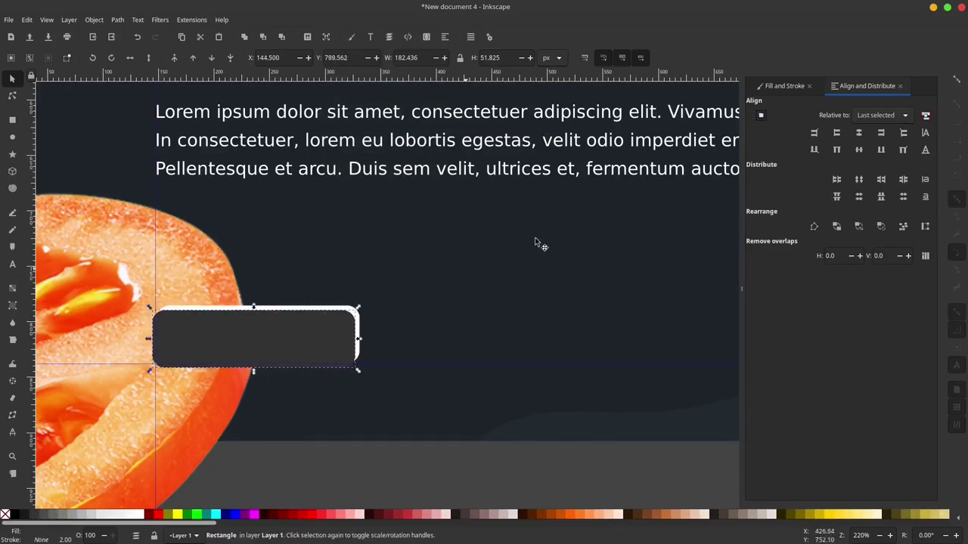
left_click(786, 87)
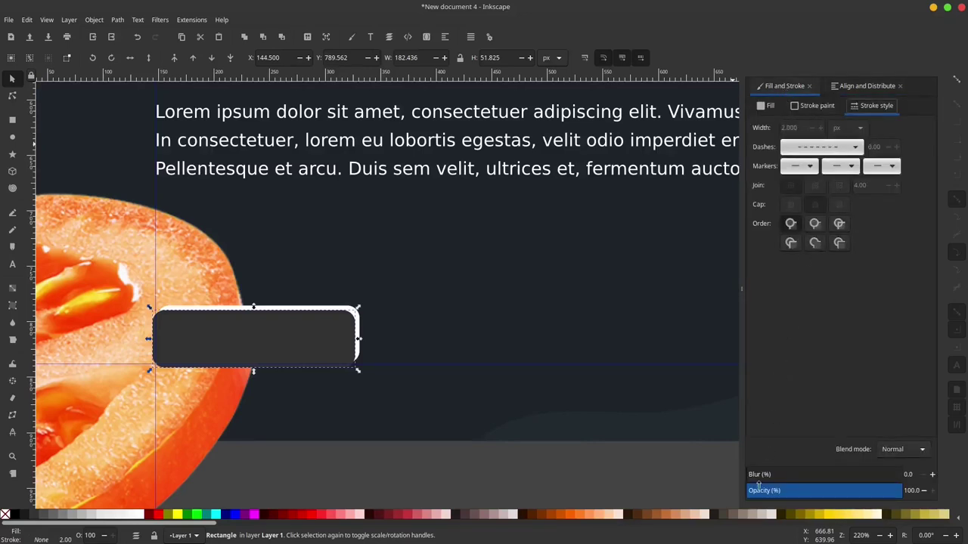
left_click_drag(759, 475, 784, 475)
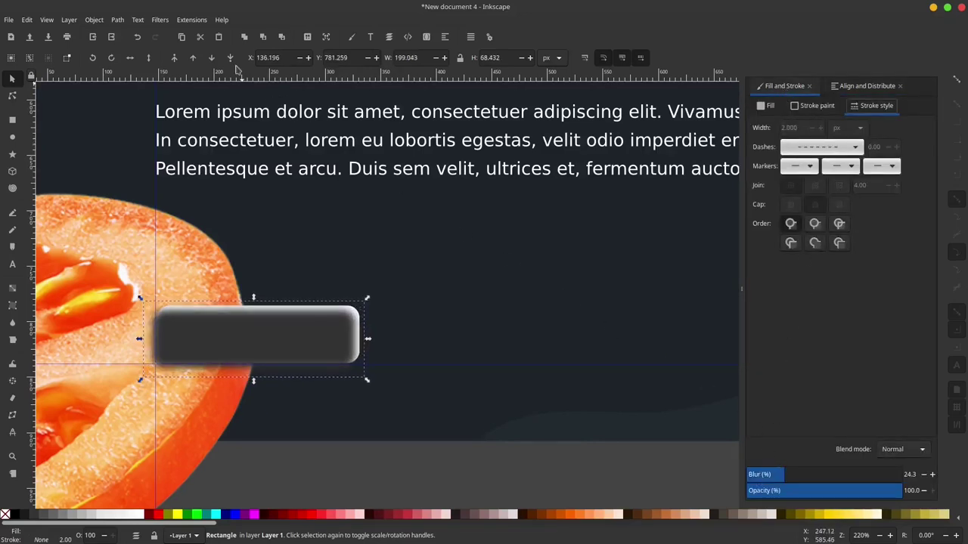
left_click(213, 59)
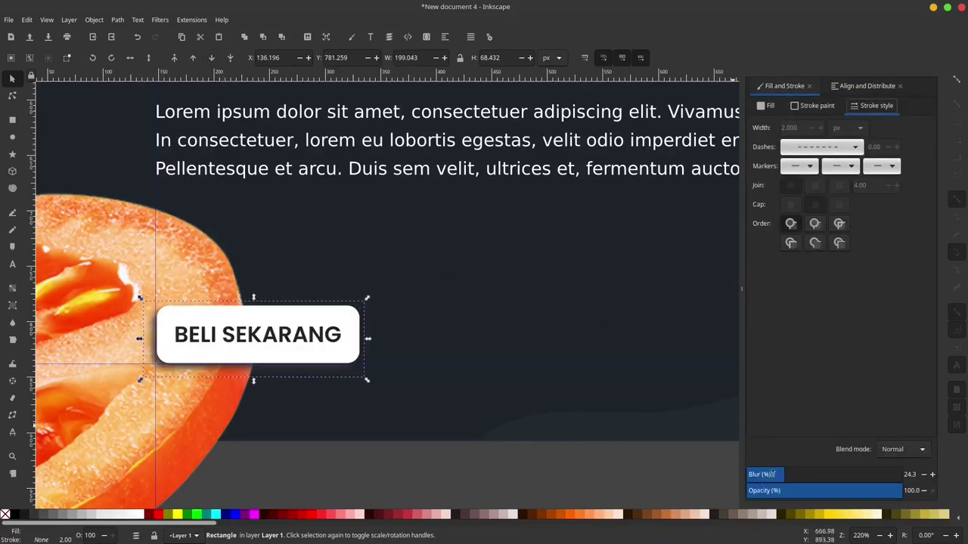
left_click_drag(784, 475, 794, 474)
scroll(127, 372, "up", 1)
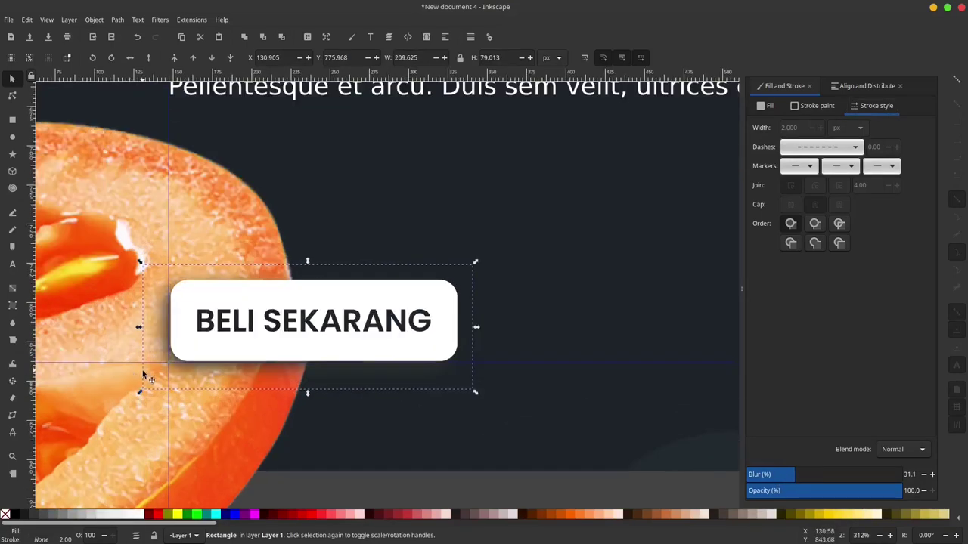
scroll(127, 372, "up", 1)
left_click_drag(205, 373, 195, 378)
left_click_drag(791, 474, 782, 474)
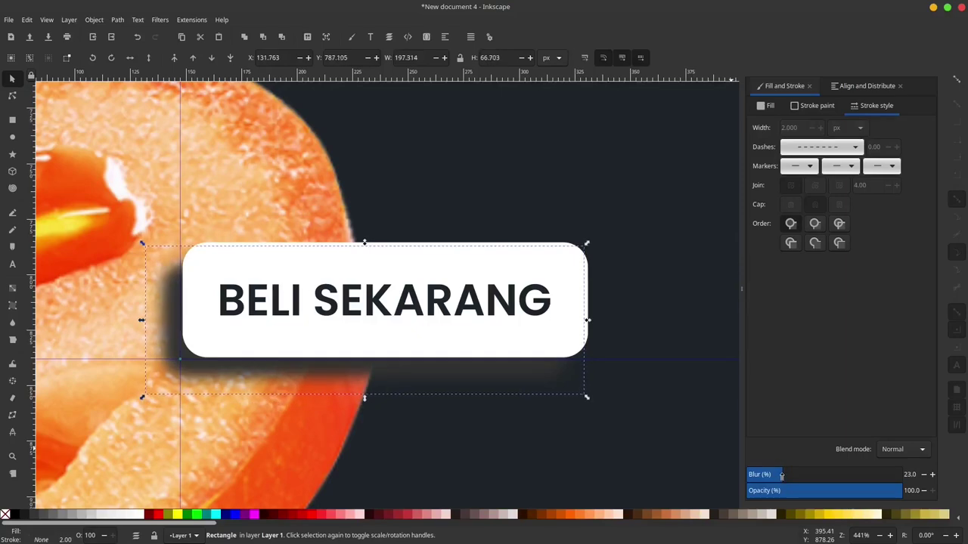
scroll(519, 305, "down", 3)
- Move the tomato slice to the right and duplicate it
scroll(519, 306, "down", 1)
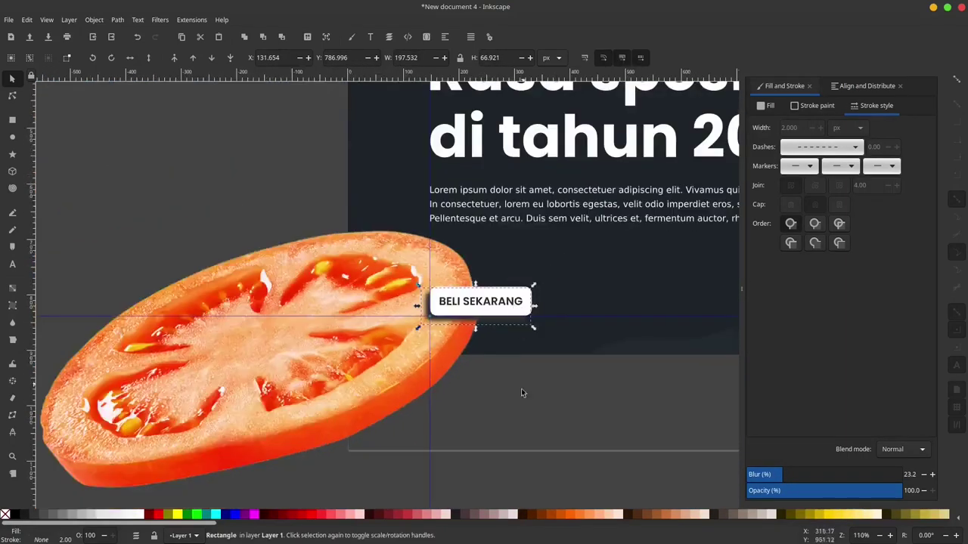
left_click(525, 377)
scroll(453, 386, "up", 3)
scroll(341, 408, "right", 5)
mouse_move(173, 366)
left_mouse_down()
mouse_move(240, 354)
mouse_move(168, 341)
mouse_move(692, 456)
left_mouse_up()
scroll(193, 353, "down", 1)
key("ctrl+d")
- Duplicate the dark background rectangle and clip the left tomato slice to it
scroll(225, 429, "left", 5)
scroll(225, 428, "up", 2)
left_click(349, 351)
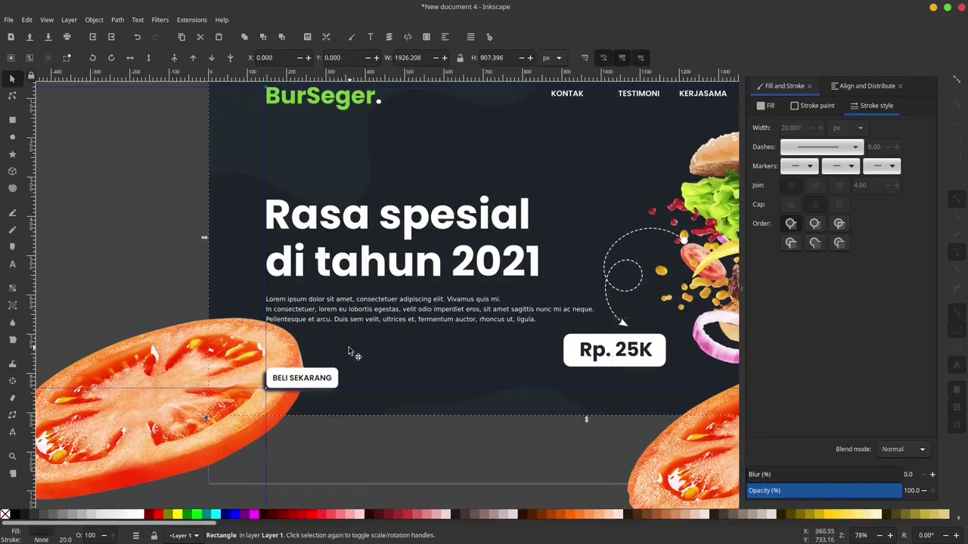
right_click(238, 247)
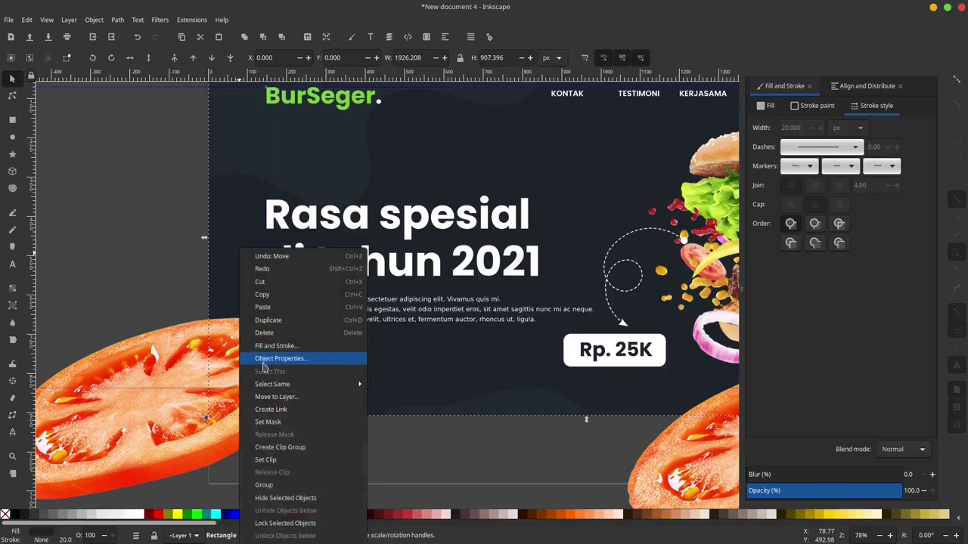
left_click(288, 320)
left_click(167, 333, "shift")
right_click(227, 345)
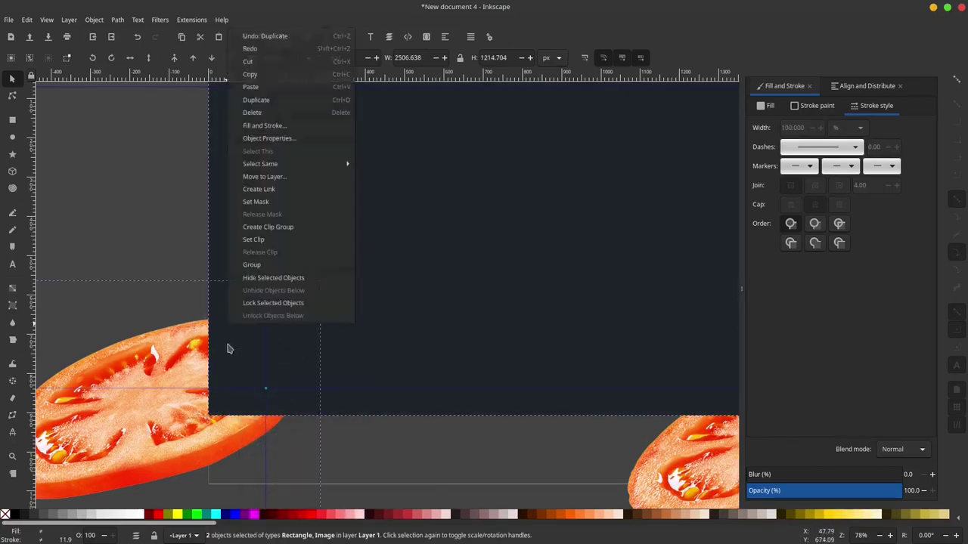
left_click(274, 240)
left_click(163, 272)
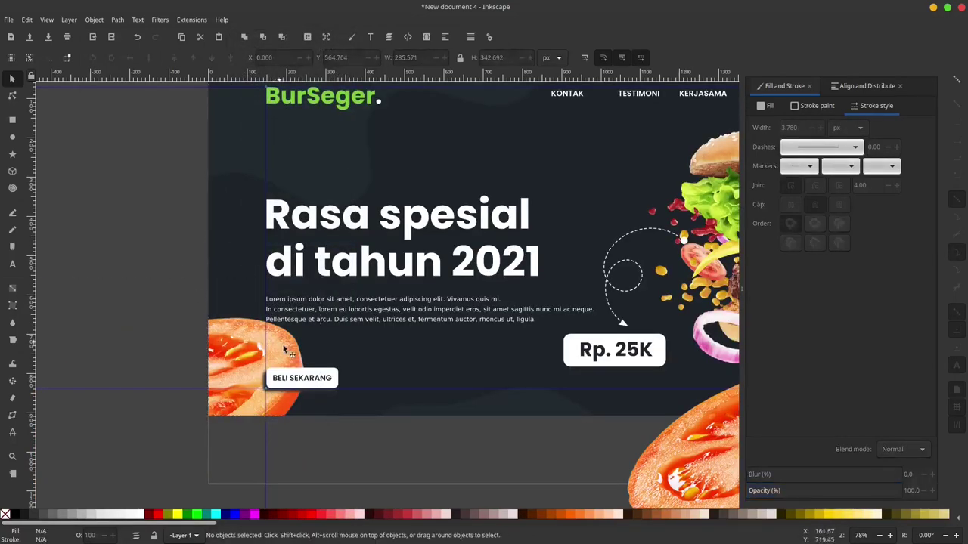
scroll(191, 359, "right", 3)
- Shrink the second tomato slice and place it at the banner's lower right beside the burger
scroll(192, 359, "down", 2, "ctrl")
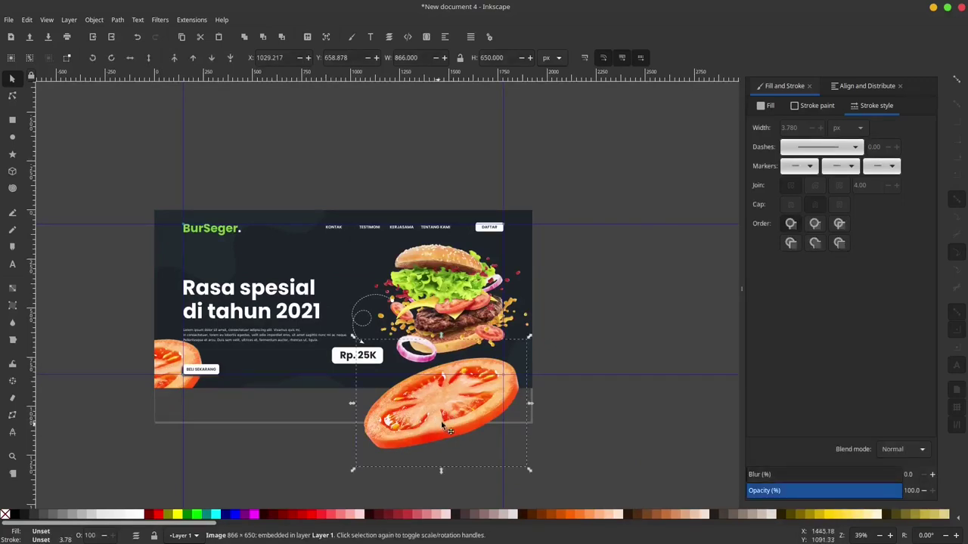
left_click_drag(440, 425, 567, 283)
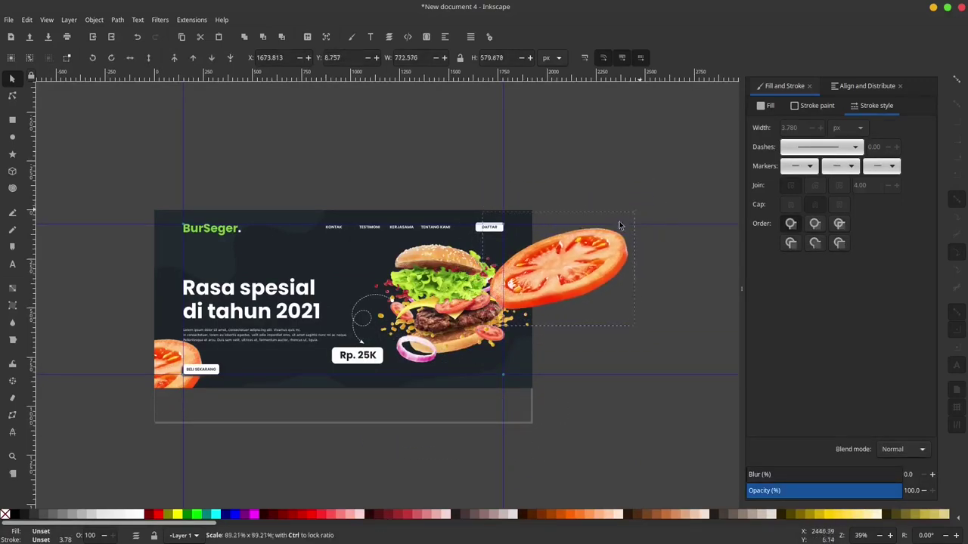
mouse_move(661, 199)
left_mouse_down()
mouse_move(595, 242)
mouse_move(503, 380)
left_mouse_up()
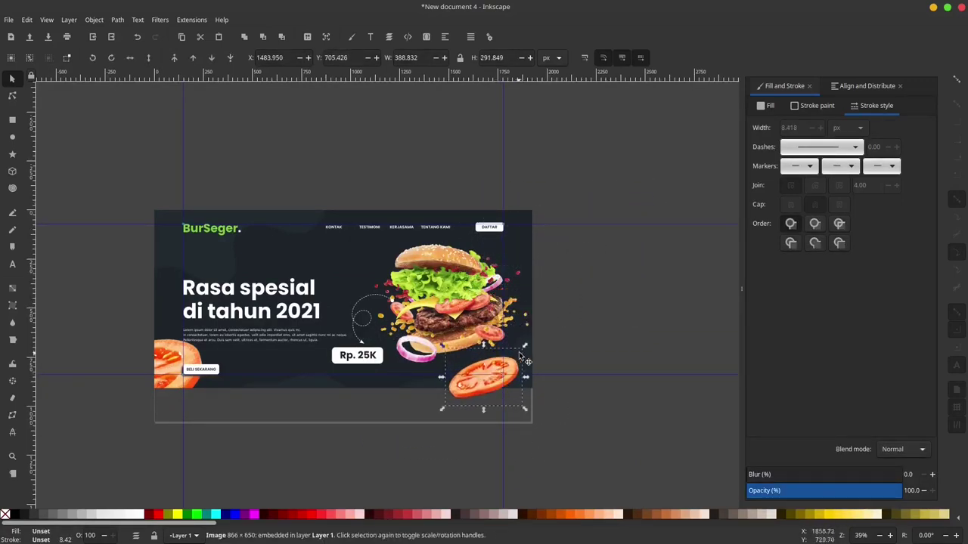
left_click_drag(519, 340, 553, 332)
left_click_drag(514, 382, 497, 390)
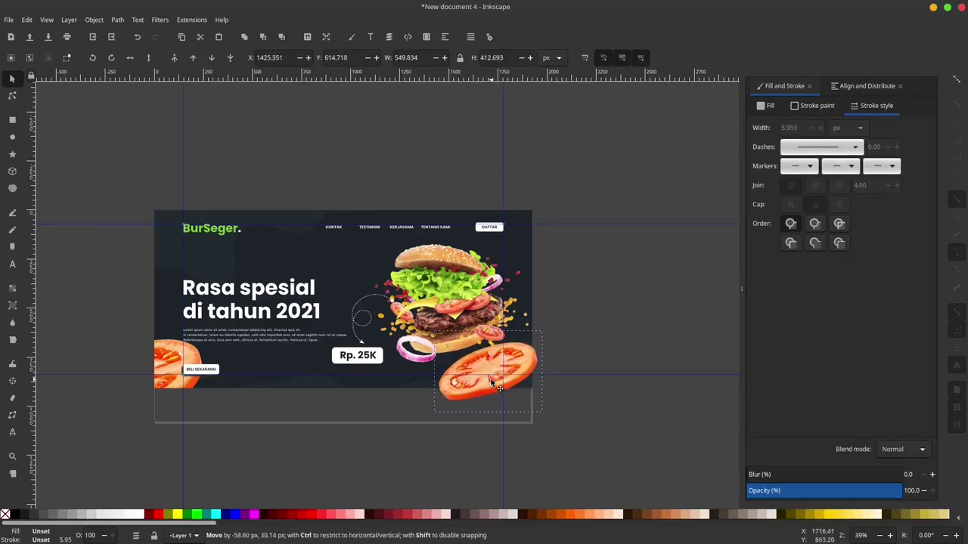
- Give the second tomato slice a slight blur of about 9.2%
left_click(582, 318)
left_click(520, 365)
scroll(518, 364, "up", 2)
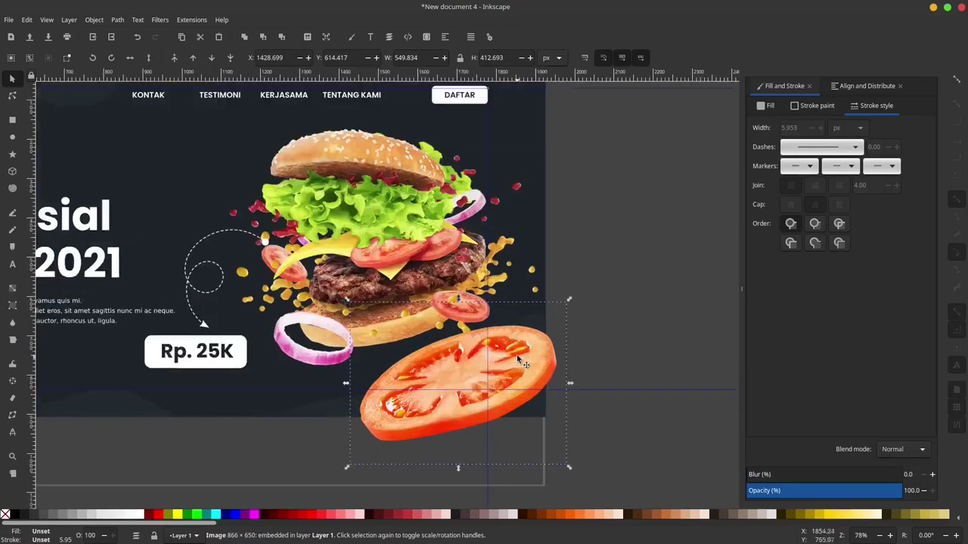
left_click_drag(760, 477, 757, 475)
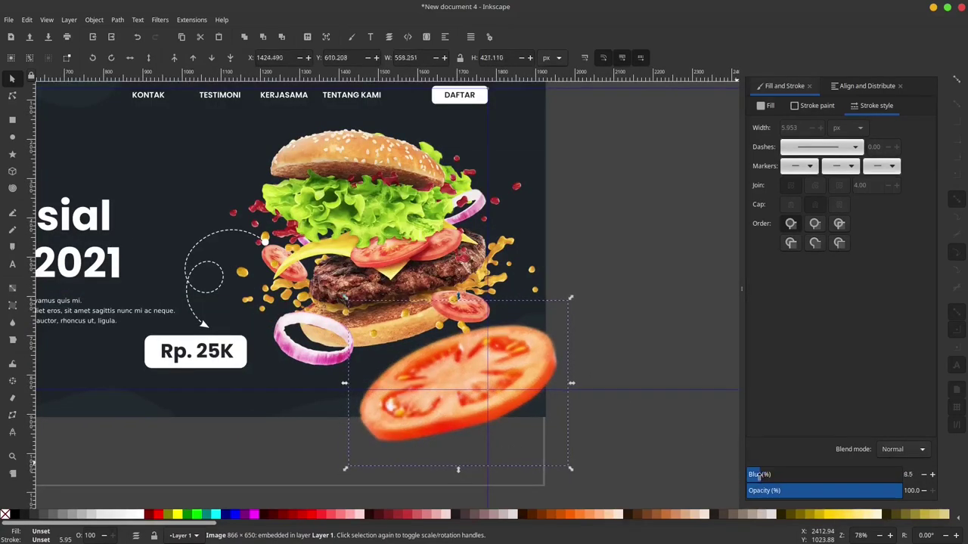
left_click(584, 310)
- Duplicate the background rectangle and clip the blurred tomato slice to it
scroll(527, 323, "down", 1)
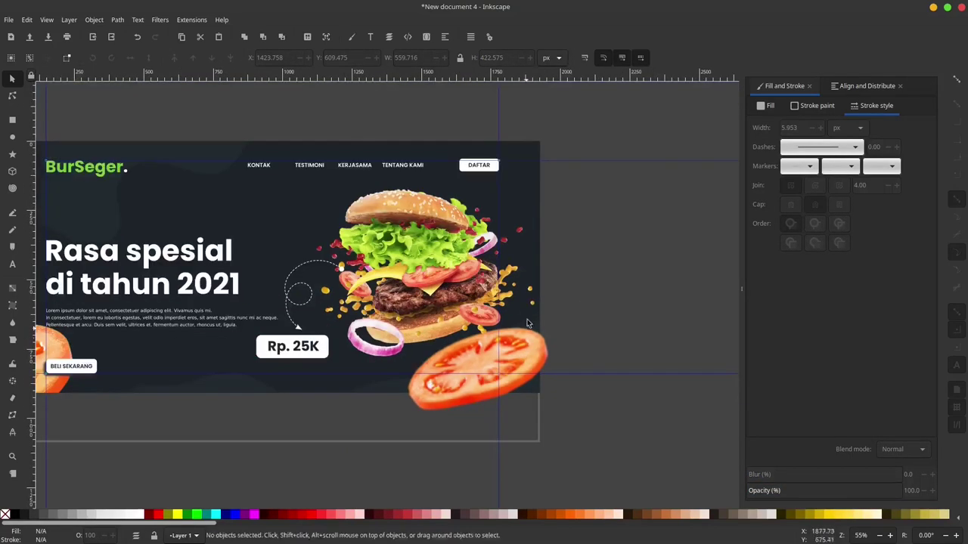
left_click(532, 198)
right_click(530, 198)
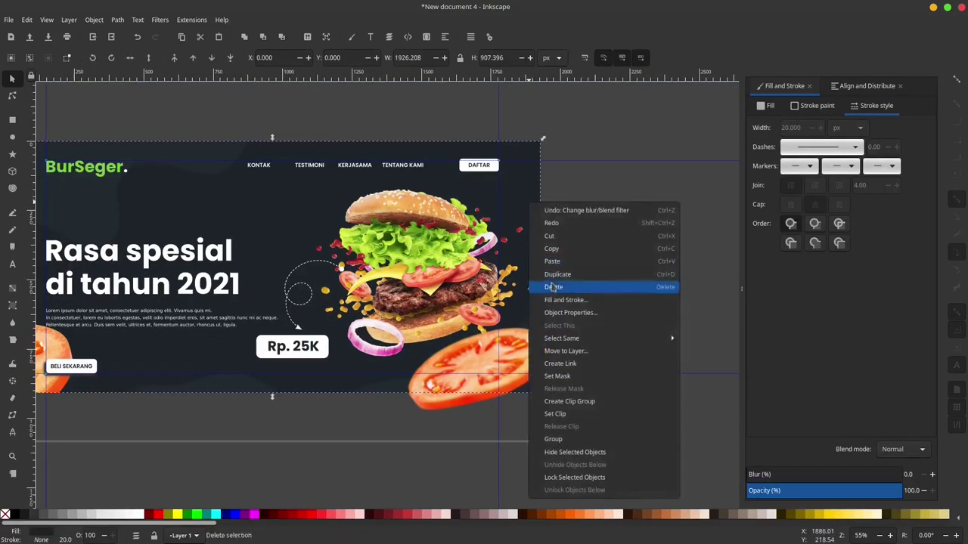
left_click(566, 277)
left_click(442, 409, "shift")
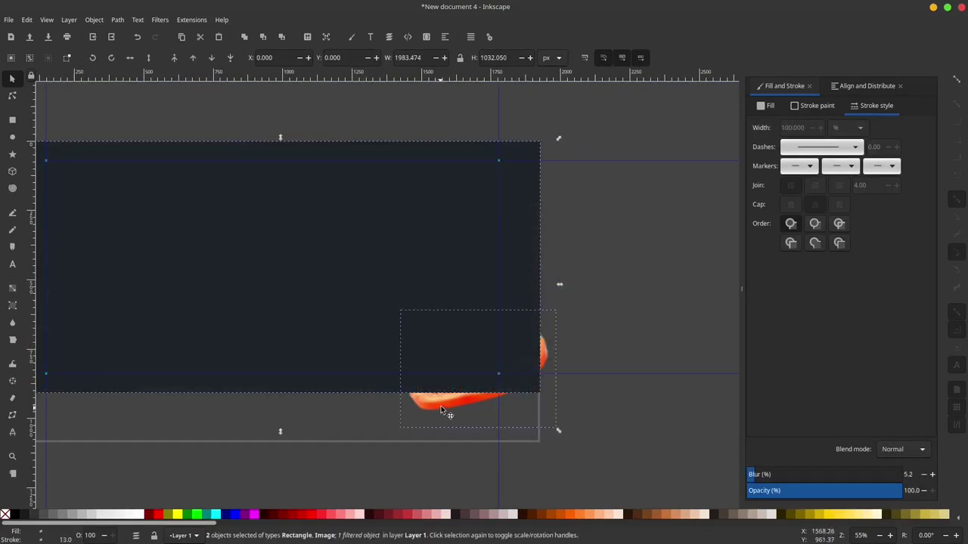
right_click(465, 382)
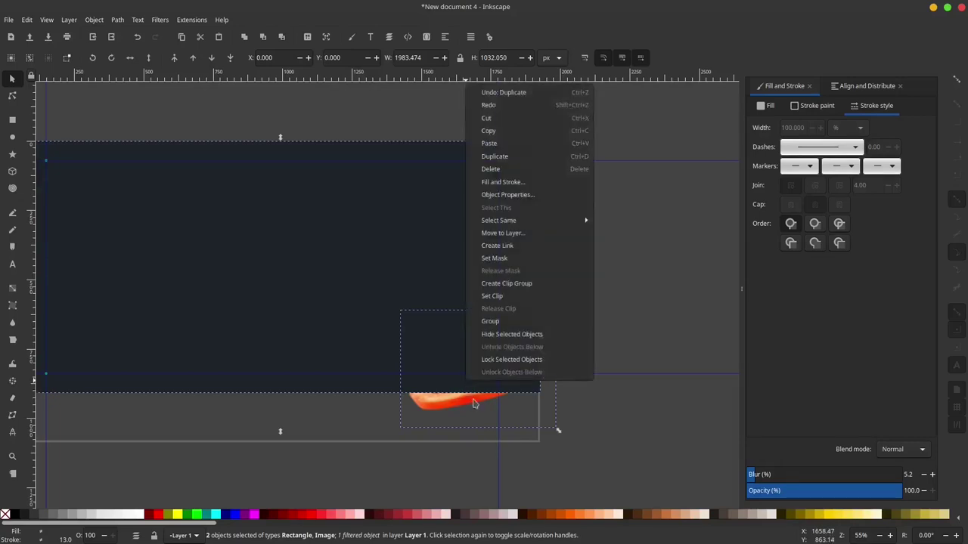
left_click(519, 297)
left_click(615, 277)
- Fit the whole page in view and rubber-band select the entire design
key("5")
left_click_drag(592, 373, 497, 371)
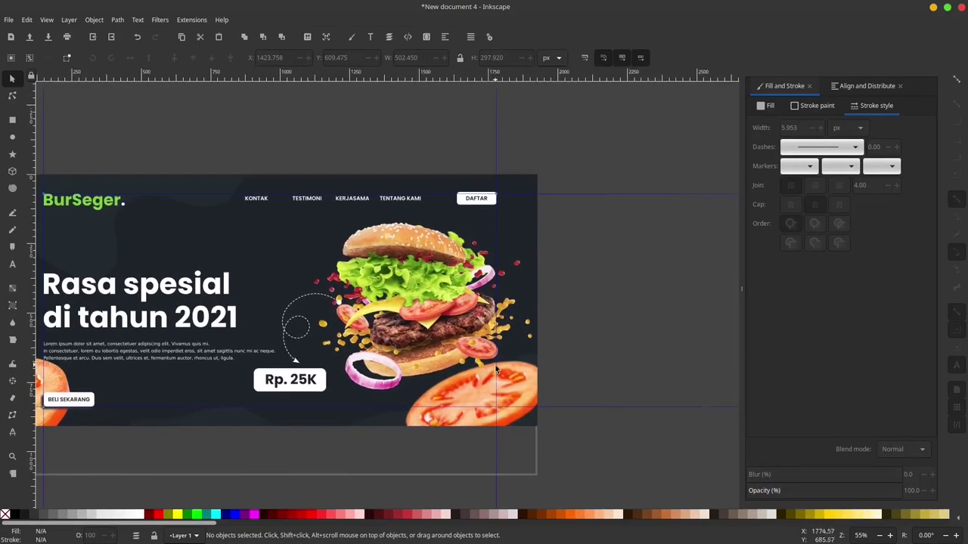
key("5")
left_click_drag(648, 165, 199, 401)
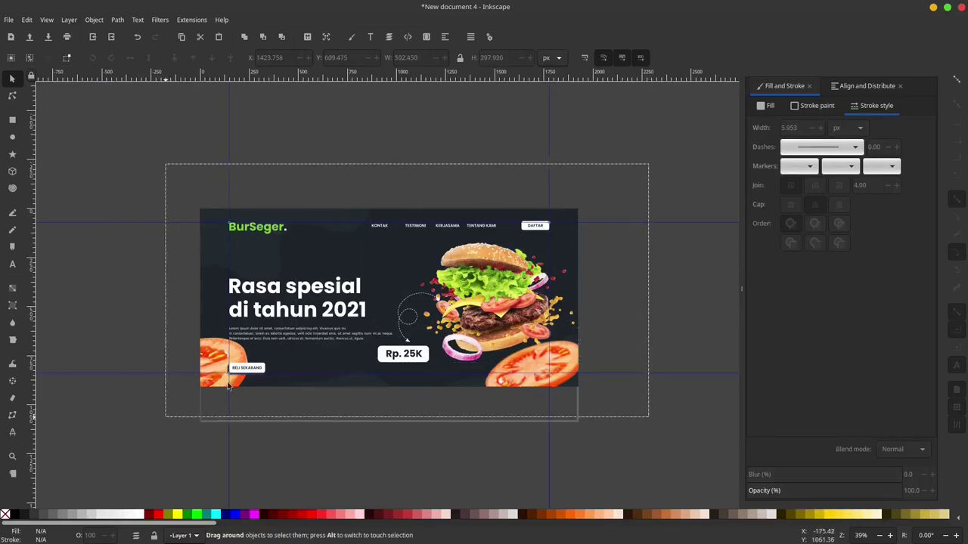
- Group all 21 landing-page objects and move the group slightly upward
right_click(402, 295)
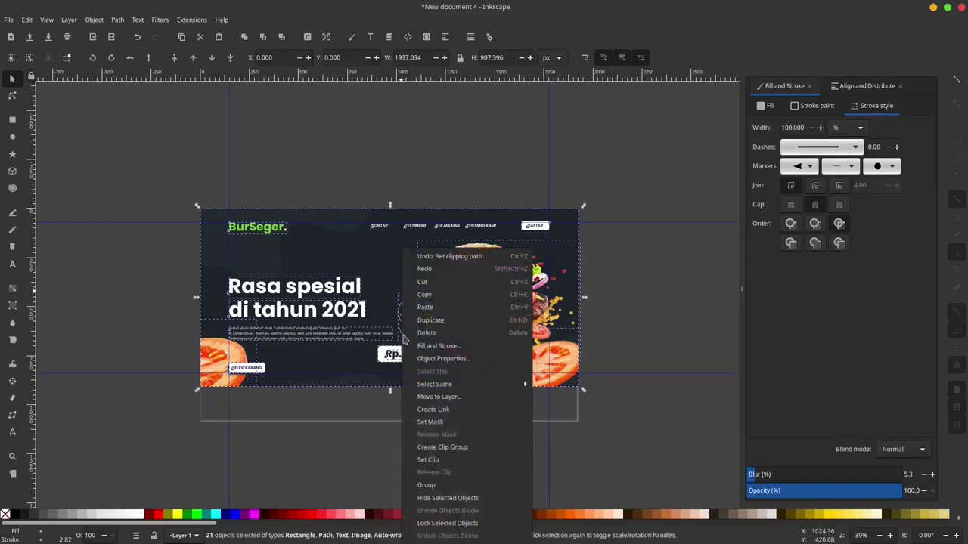
left_click(435, 484)
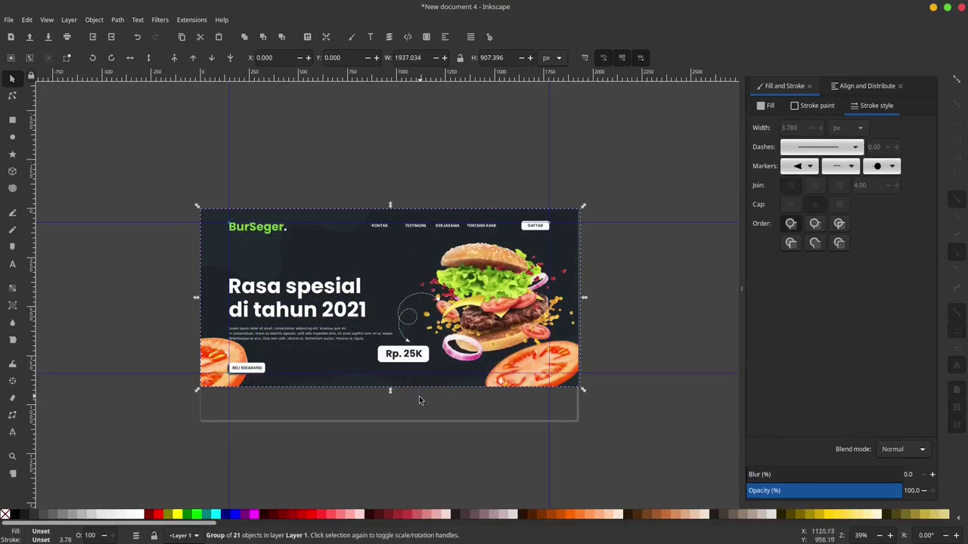
left_click_drag(652, 183, 604, 186)
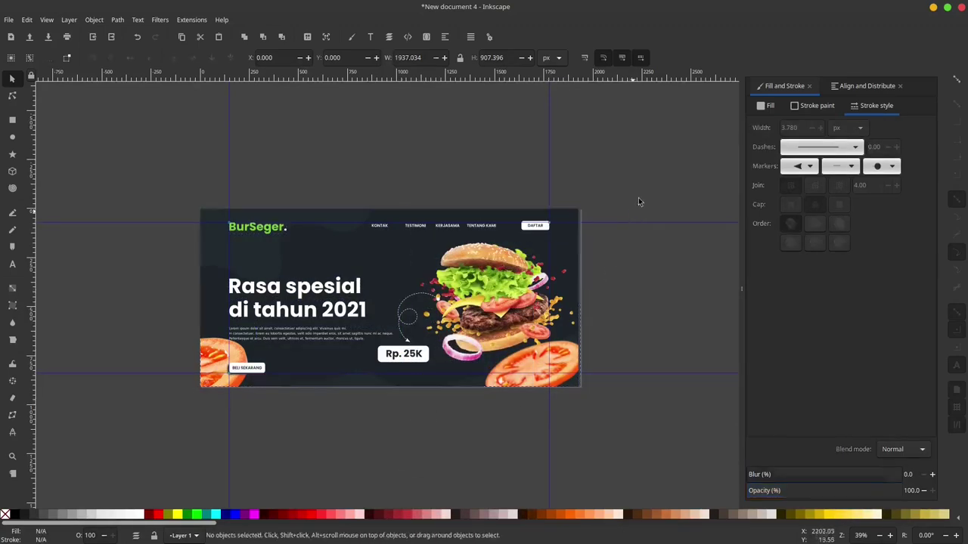
left_click_drag(543, 234, 214, 413)
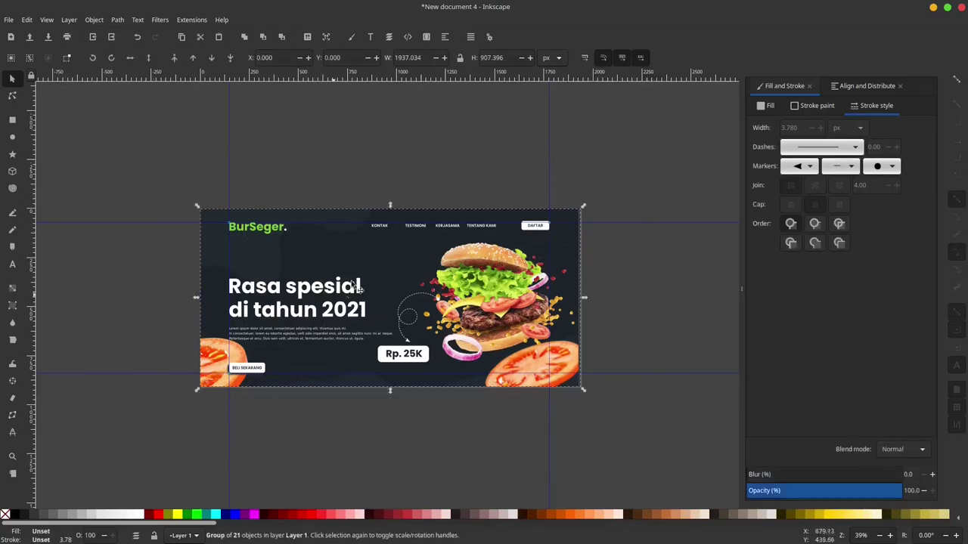
mouse_move(397, 279)
left_mouse_down()
mouse_move(307, 388)
mouse_move(378, 272)
mouse_move(406, 267)
mouse_move(403, 230)
left_mouse_up()
- Open the Export PNG Image settings and bring up Export As for the selection
key("shift+ctrl+e")
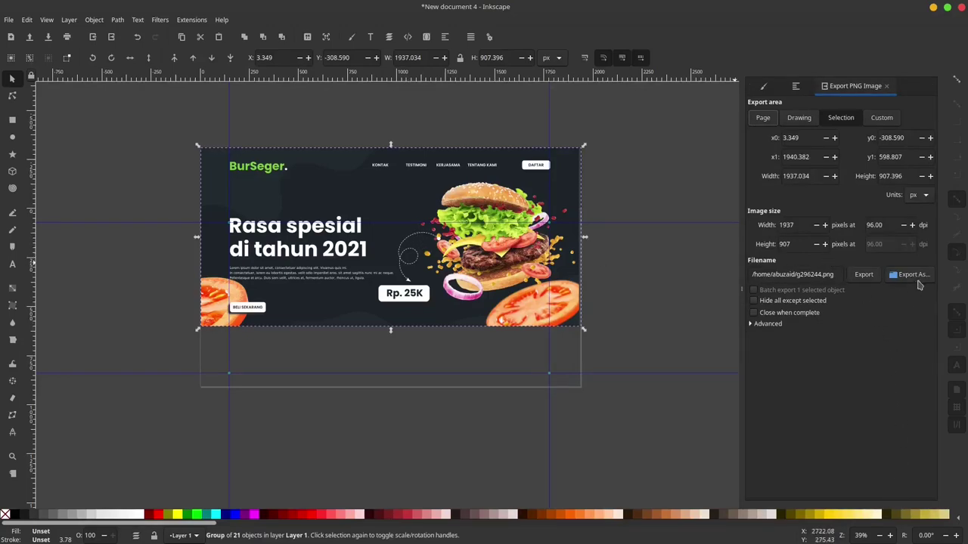
left_click(926, 277)
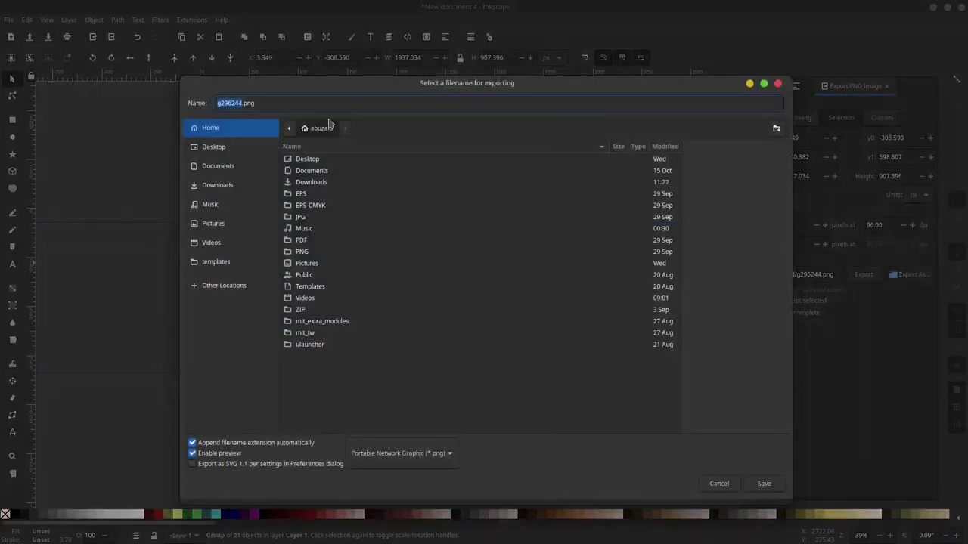